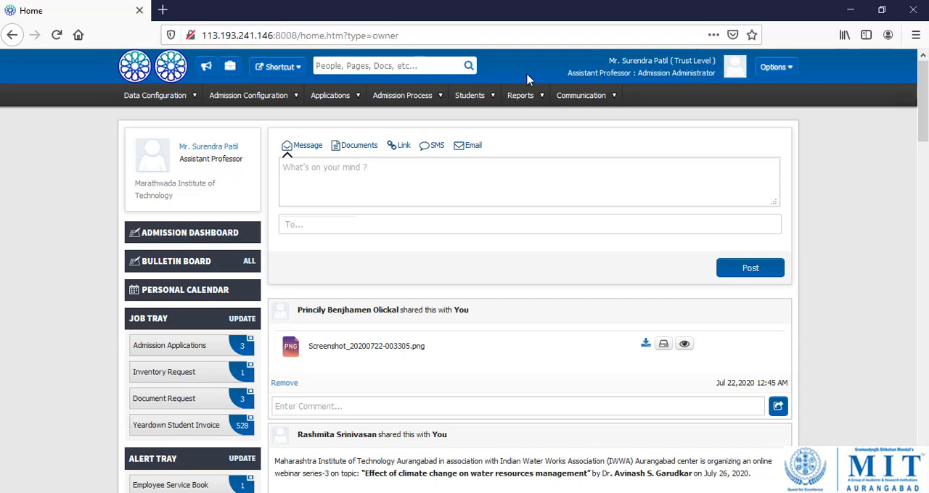
Open the Direct Admissions (Thru Govt) applications page and set the programme to MIT Engg. - First Year (B.Tech).
left_click(351, 98)
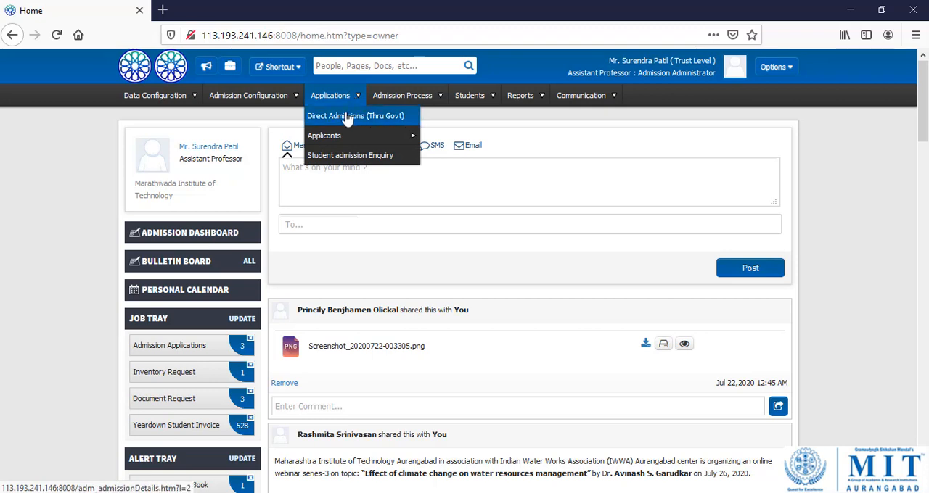
left_click(345, 124)
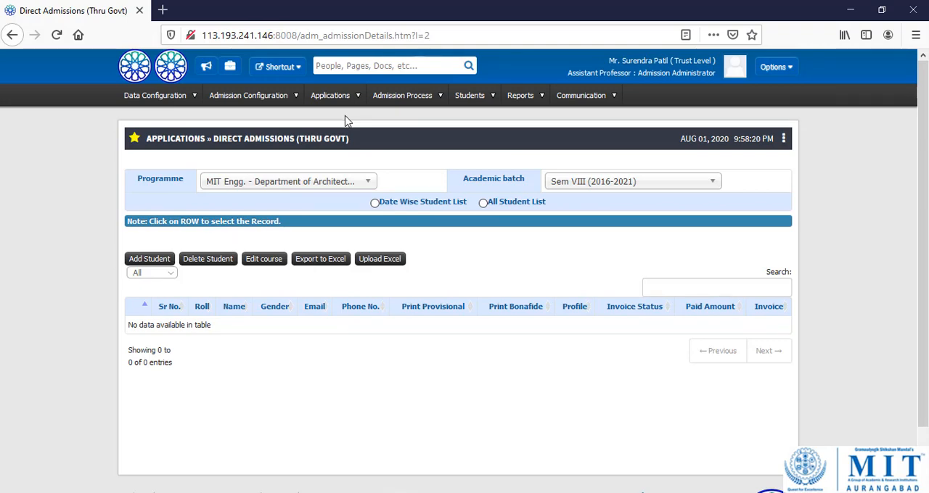
left_click(349, 187)
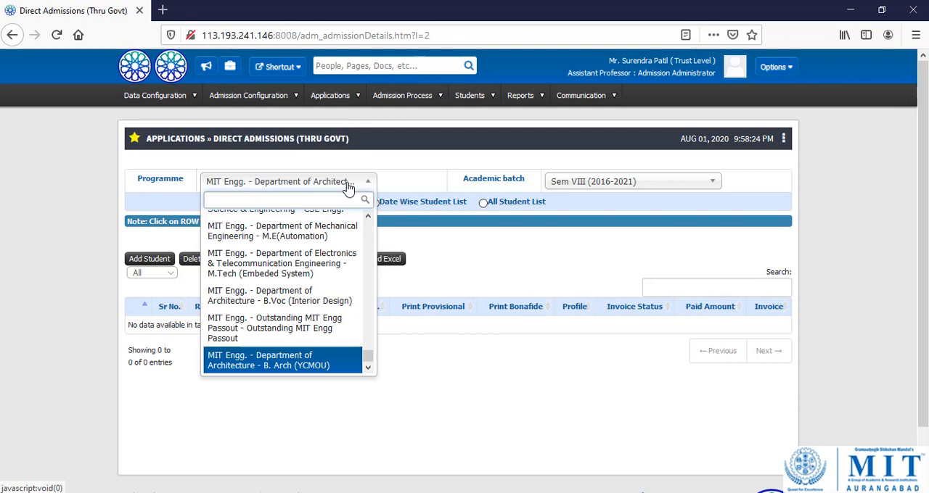
type("f")
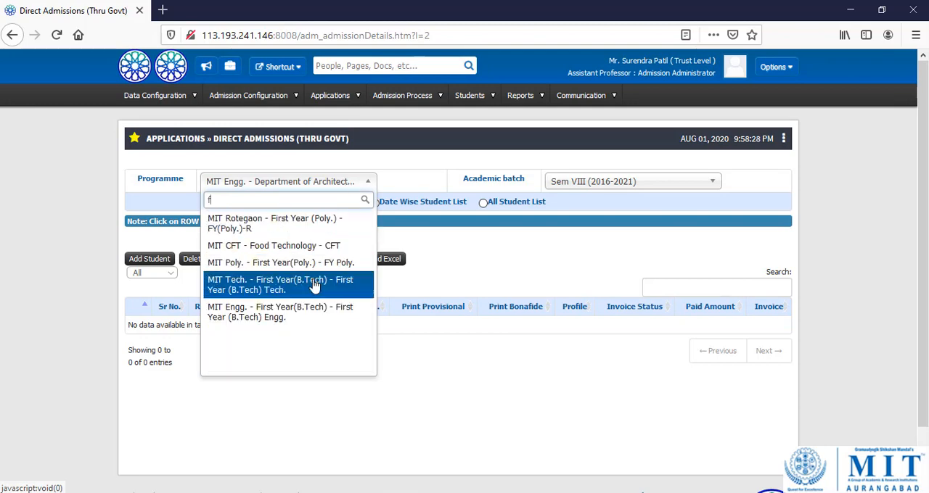
left_click(306, 317)
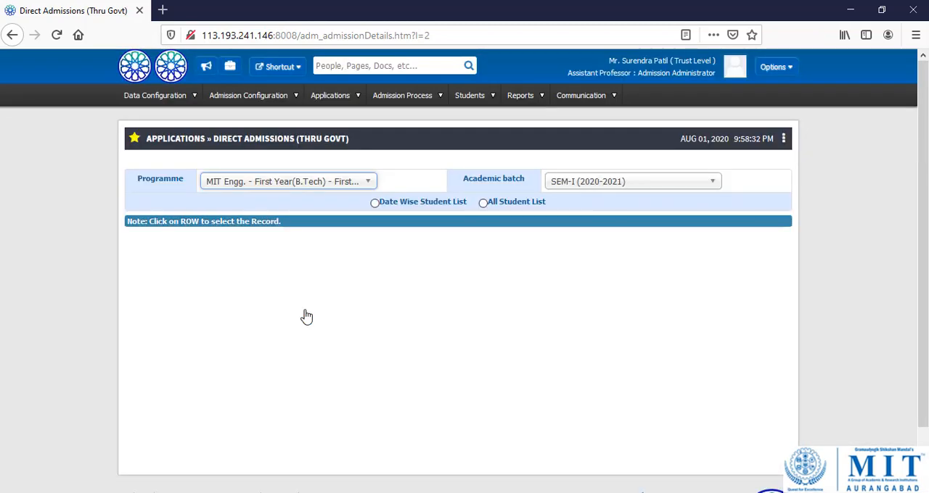
Keep the academic batch SEM-I (2020-2021) and show the All Student List.
left_click(690, 189)
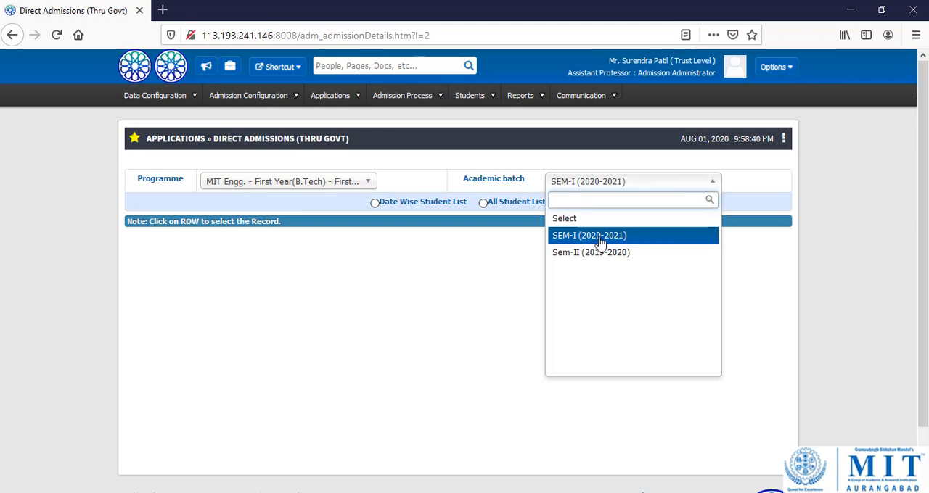
left_click(489, 244)
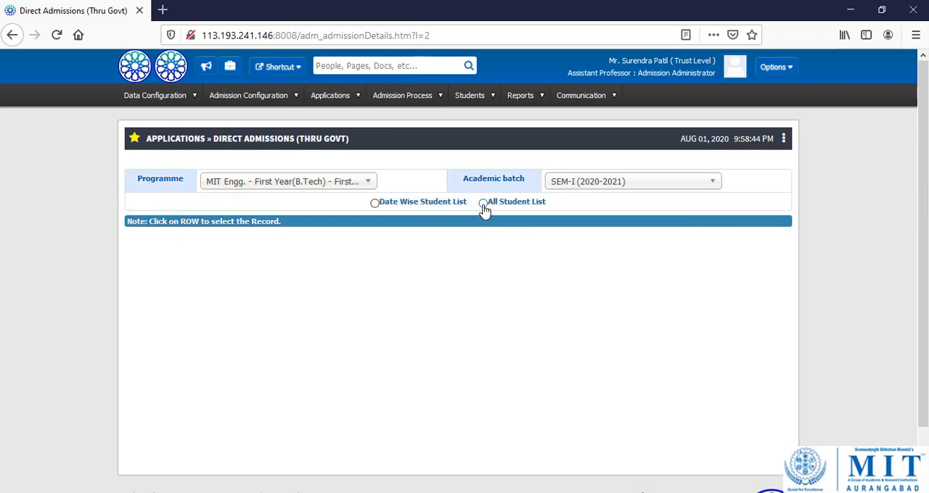
left_click(483, 203)
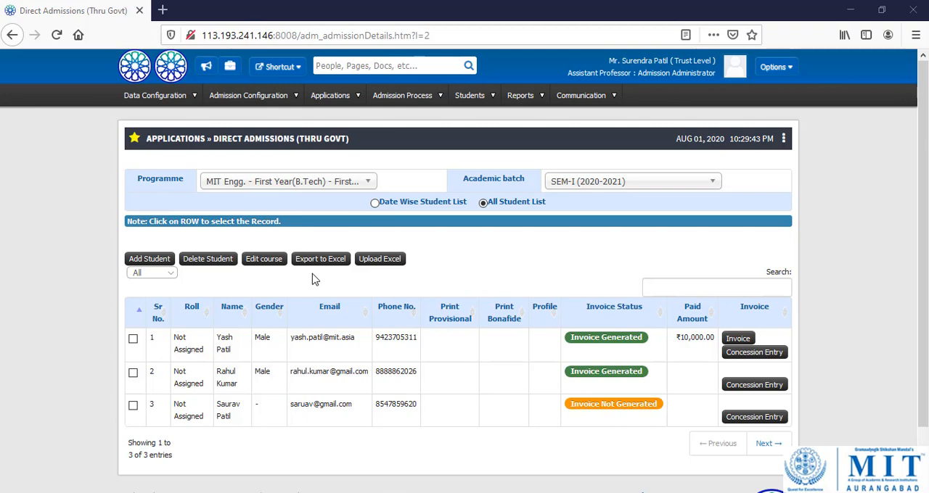
Start adding a new student with admission type CAP (Centralized Admission Process) and category OBC.
left_click(151, 260)
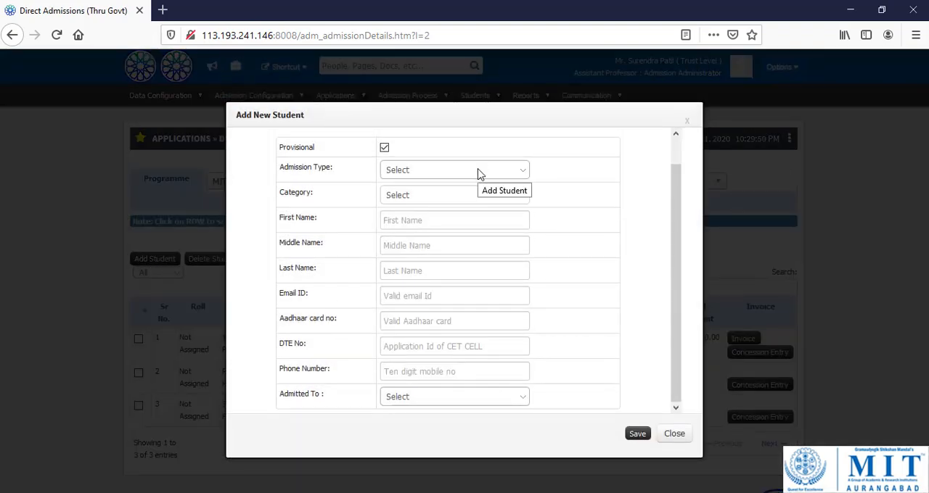
left_click(477, 173)
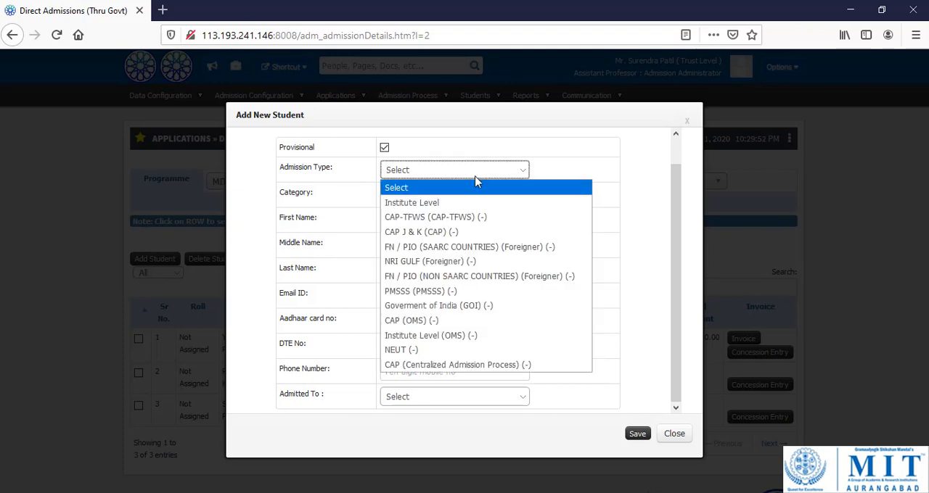
left_click(444, 365)
left_click(438, 197)
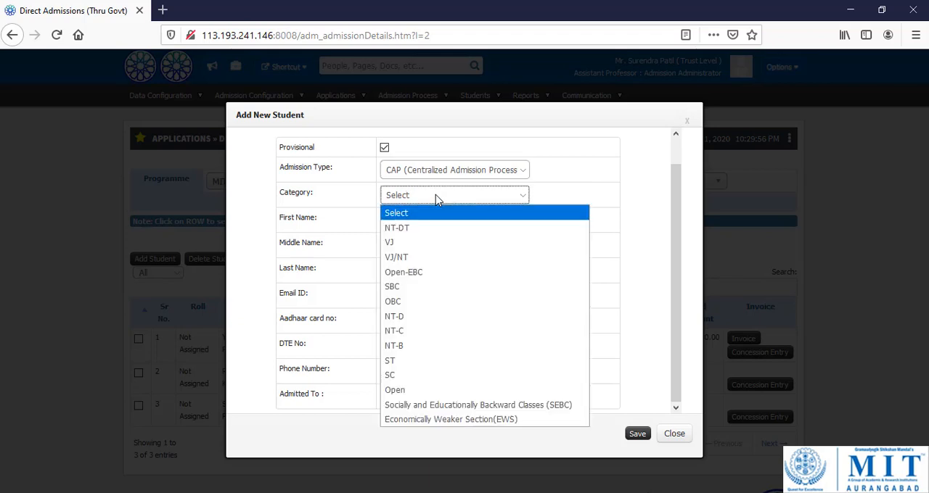
left_click(416, 302)
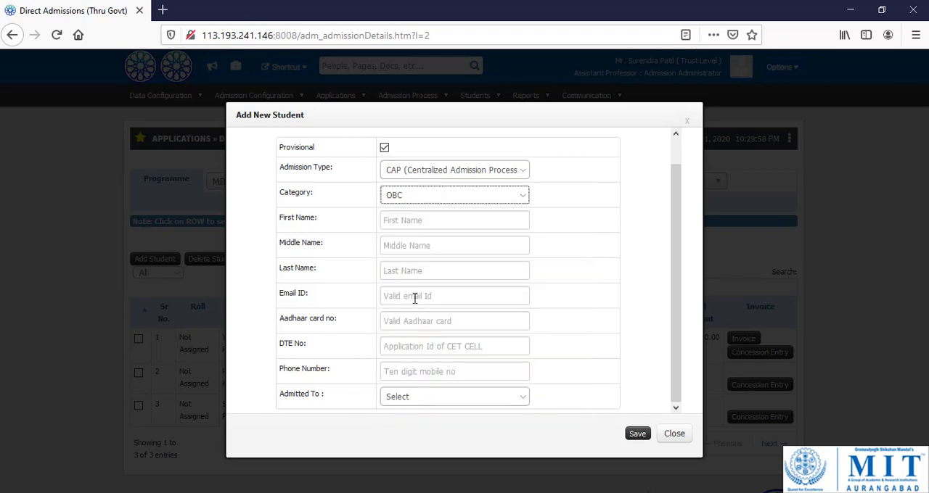
Enter the new student's first, middle and last names.
left_click(418, 222)
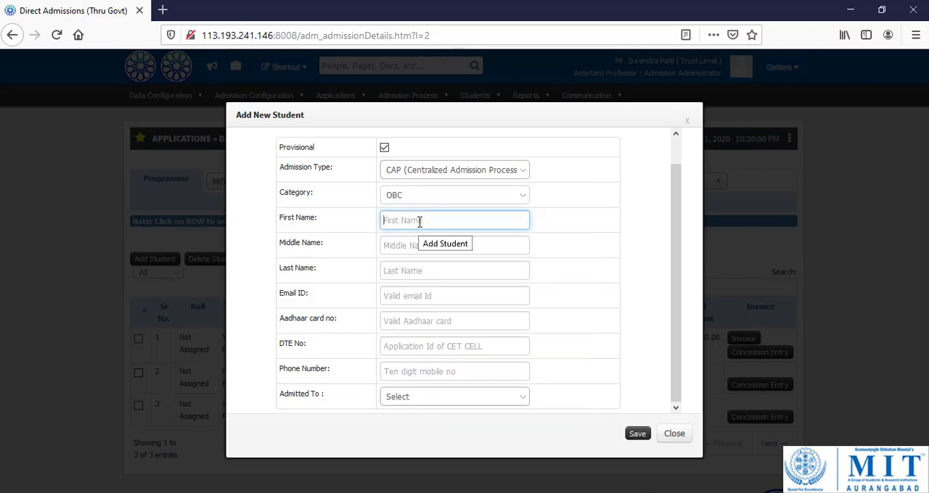
key("Tab")
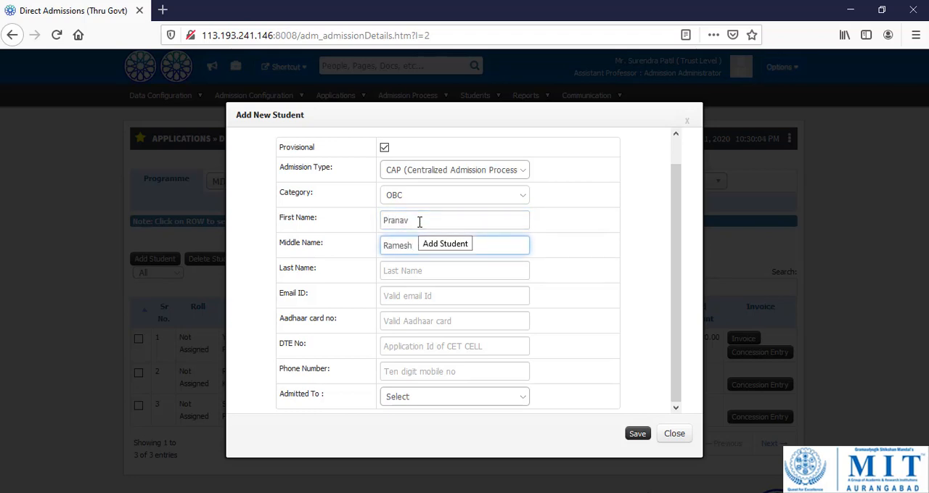
key("Tab")
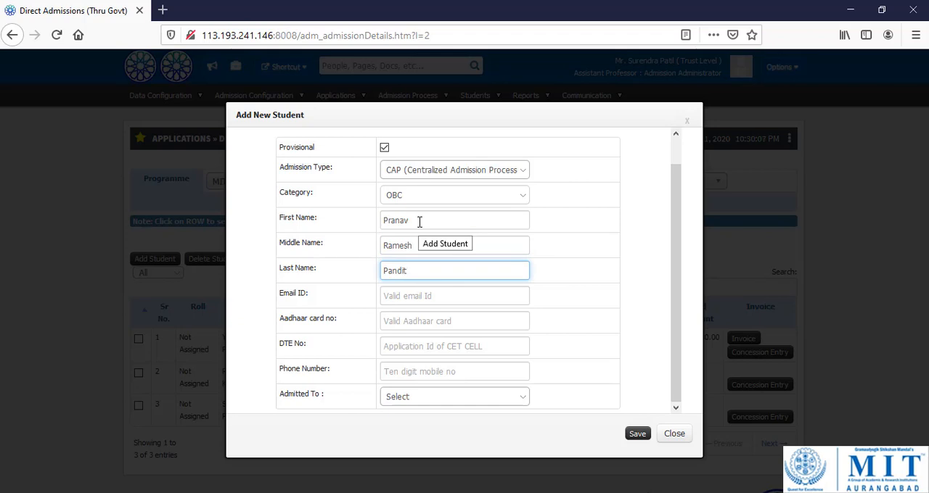
key("Tab")
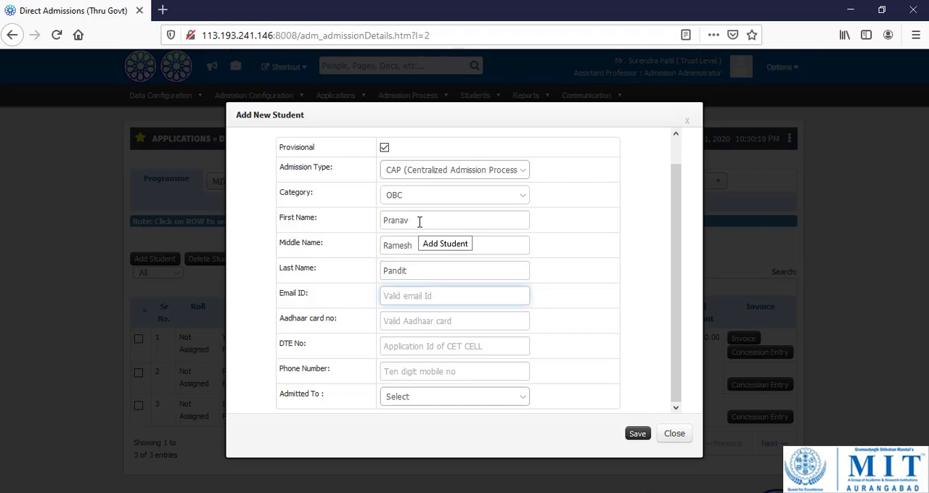
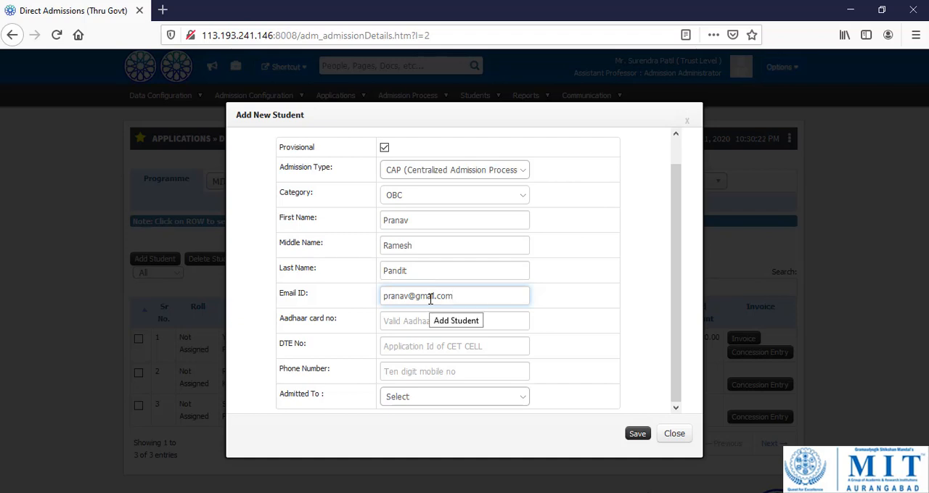
Fill in the new student's email ID.
left_click(429, 320)
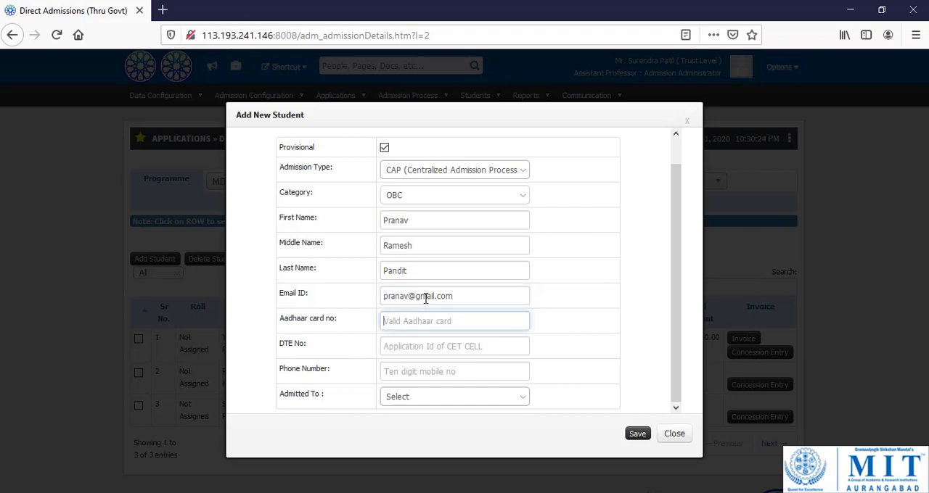
left_click(426, 299)
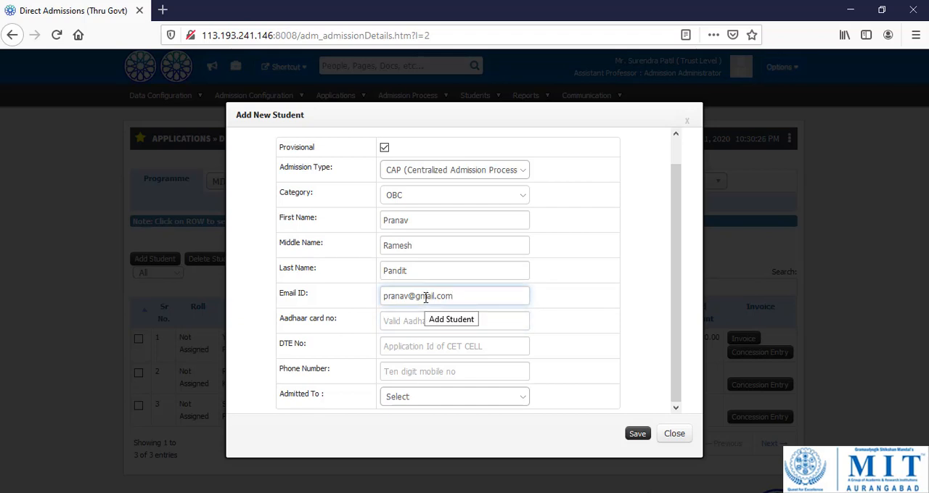
left_click(412, 322)
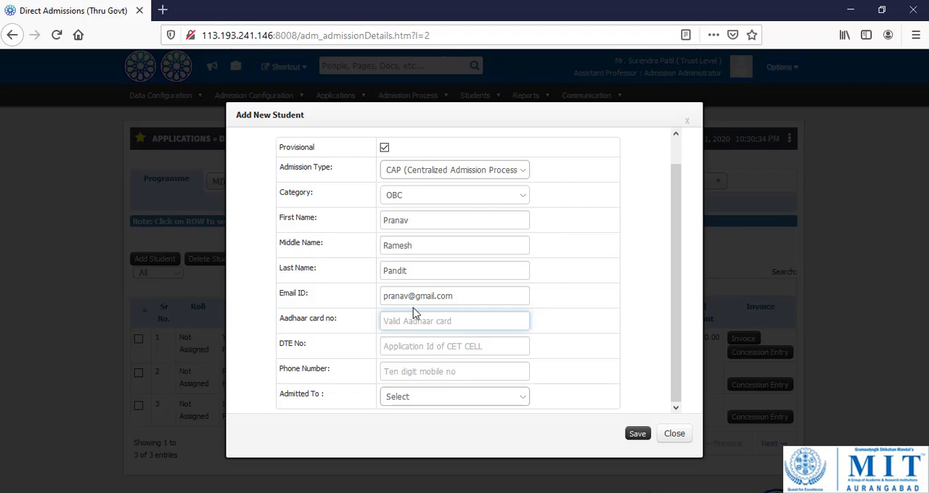
left_click(414, 296)
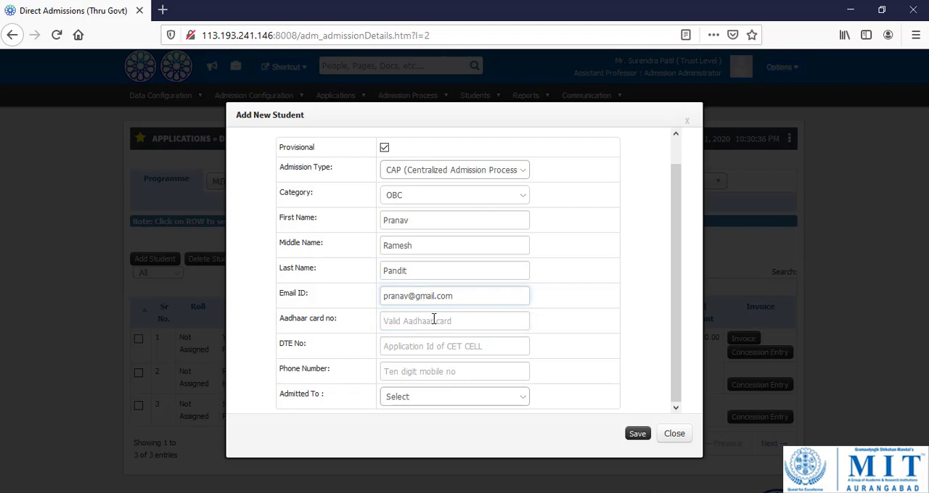
Enter the student's Aadhaar card number, DTE number and ten-digit phone number.
left_click(433, 320)
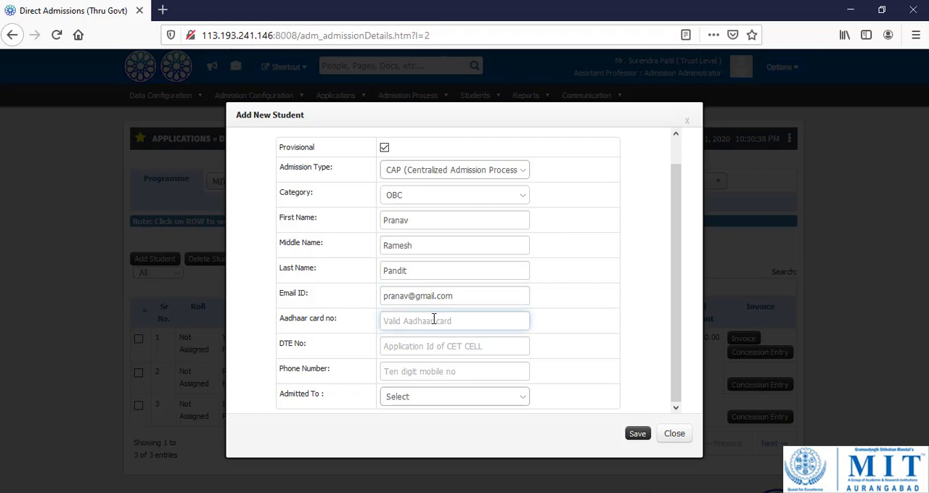
key("Tab")
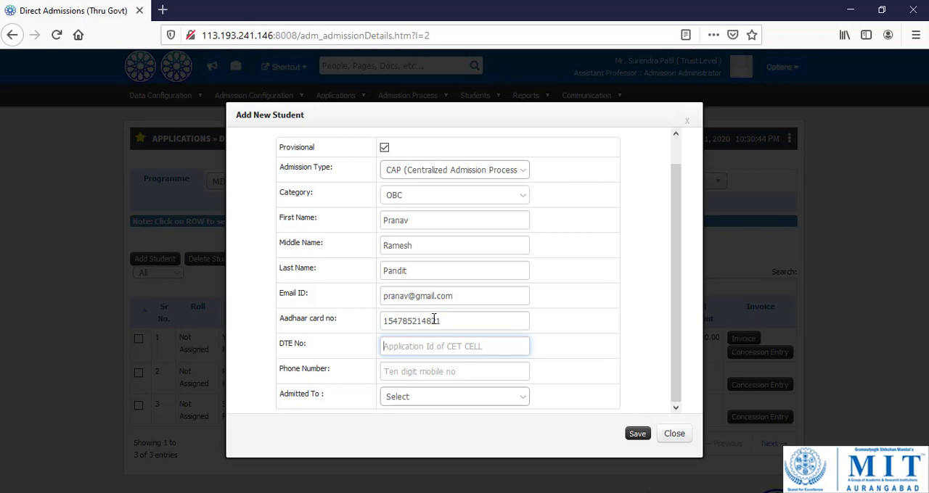
type("Dte")
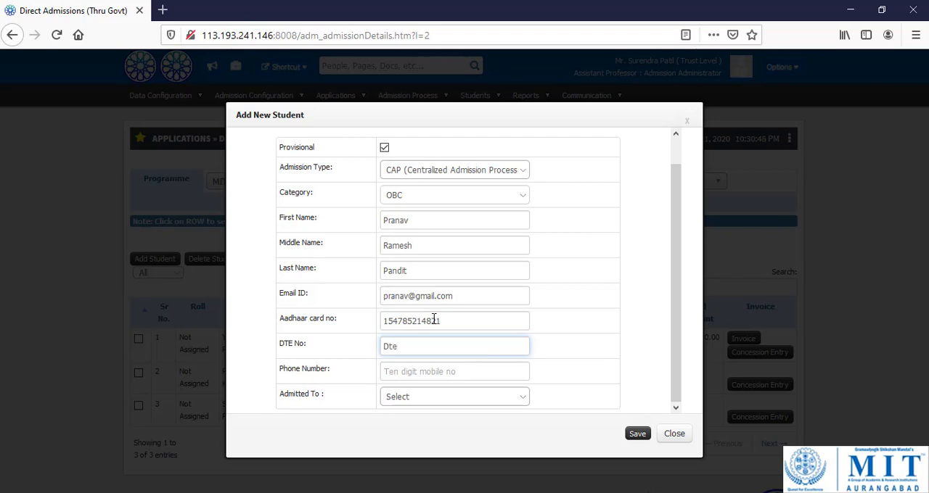
type("12345678")
left_click(452, 370)
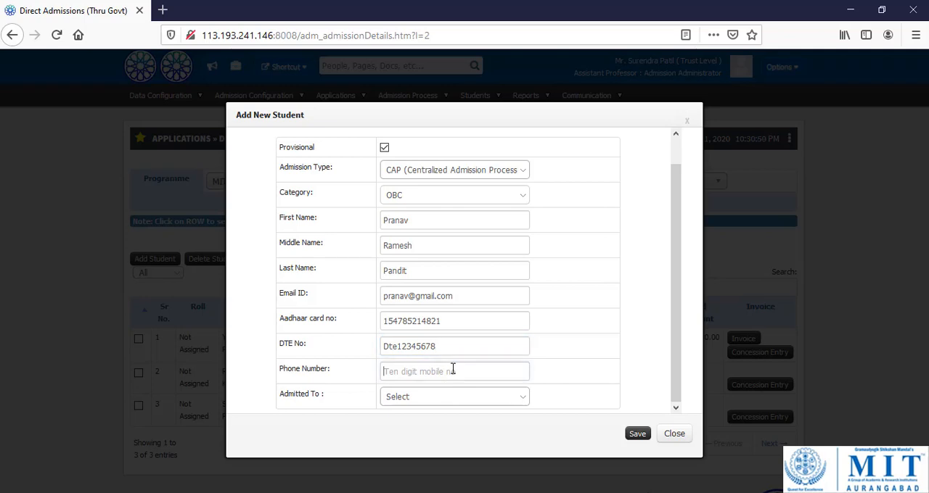
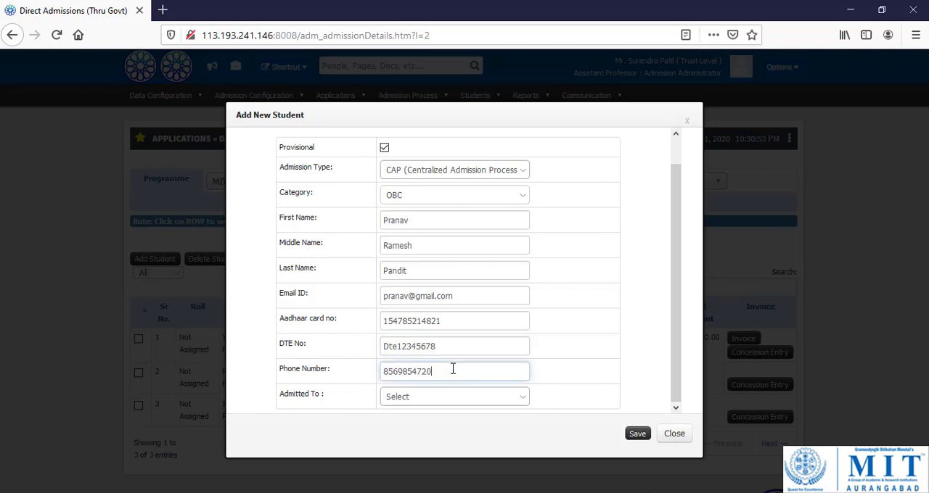
key("Tab")
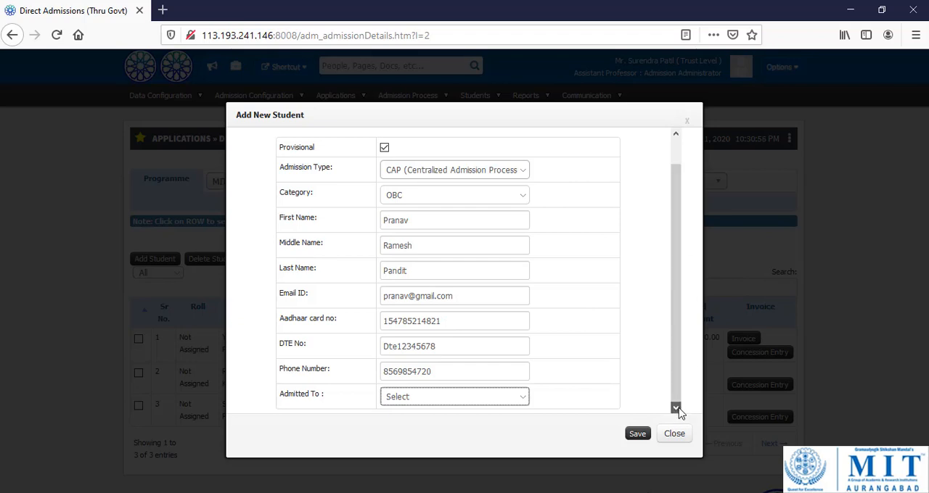
Set Admitted To to CSE Tech. First Shift and save the new student.
left_click(519, 403)
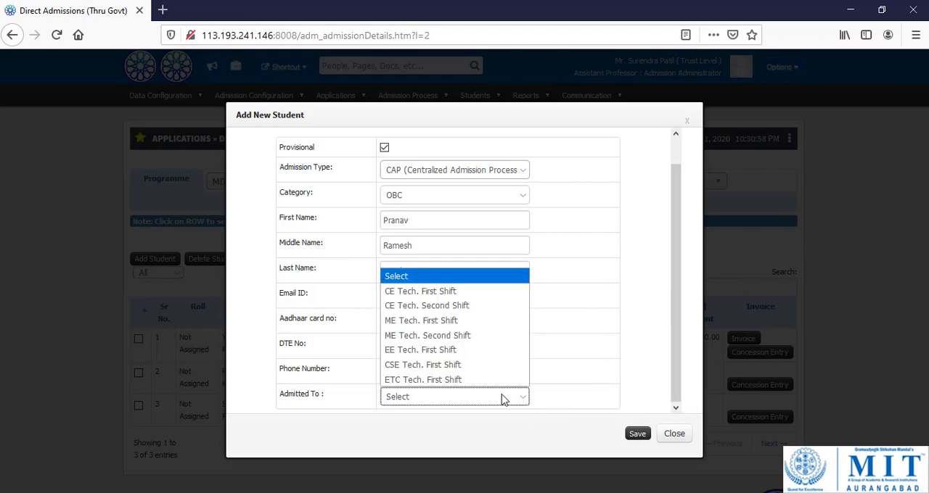
left_click(444, 367)
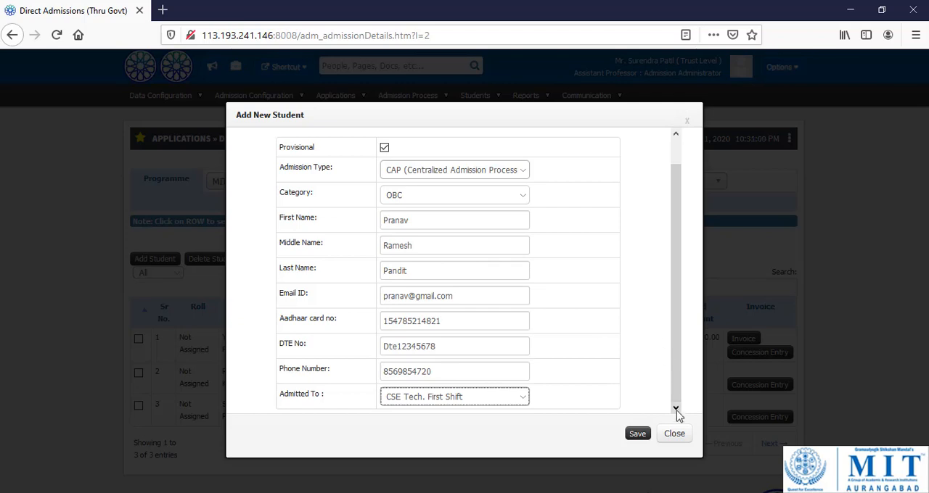
left_click(639, 436)
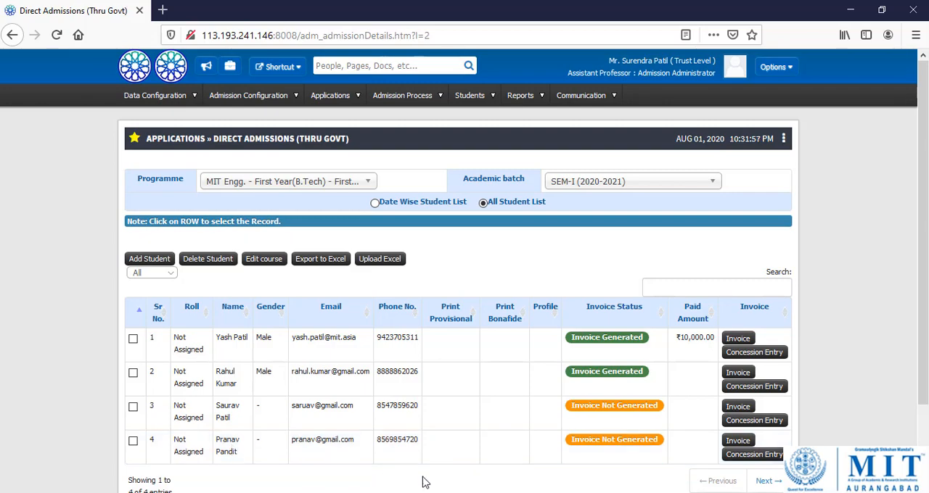
Open a new private Firefox window and return to the Direct Admissions student list.
right_click(483, 492)
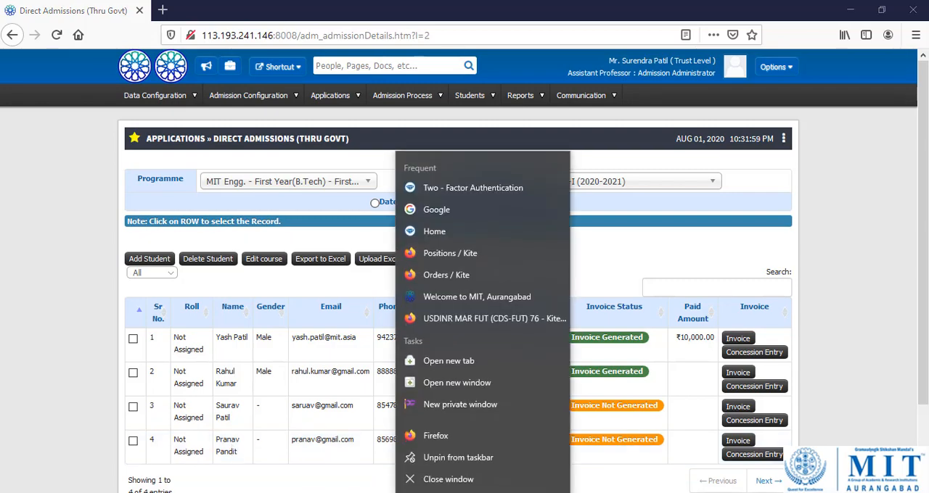
left_click(456, 411)
key("alt+Tab")
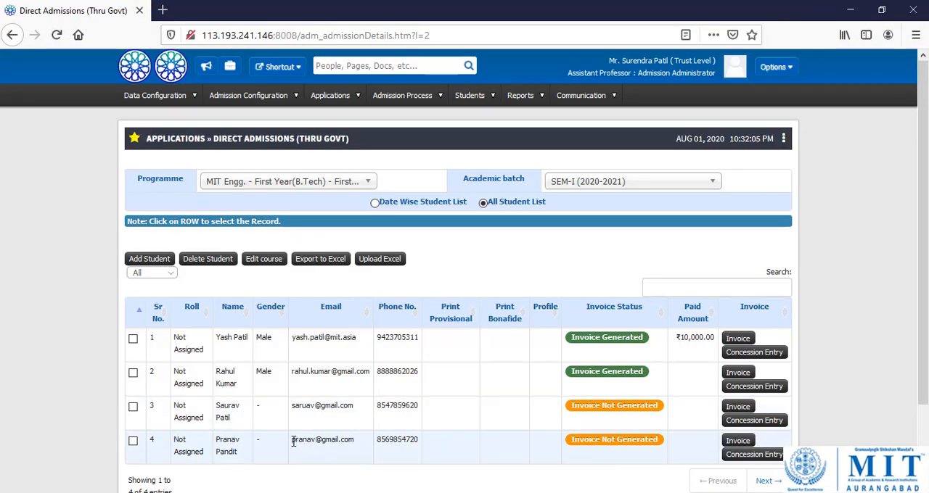
Copy the newly added student's email address from row 4 of the list and switch to the private Firefox window.
left_click_drag(294, 443, 357, 442)
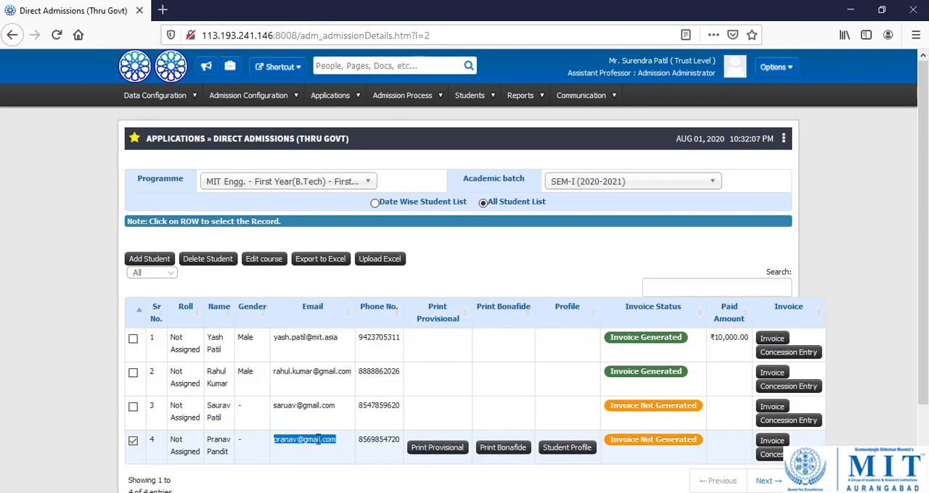
right_click(318, 440)
left_click(379, 338)
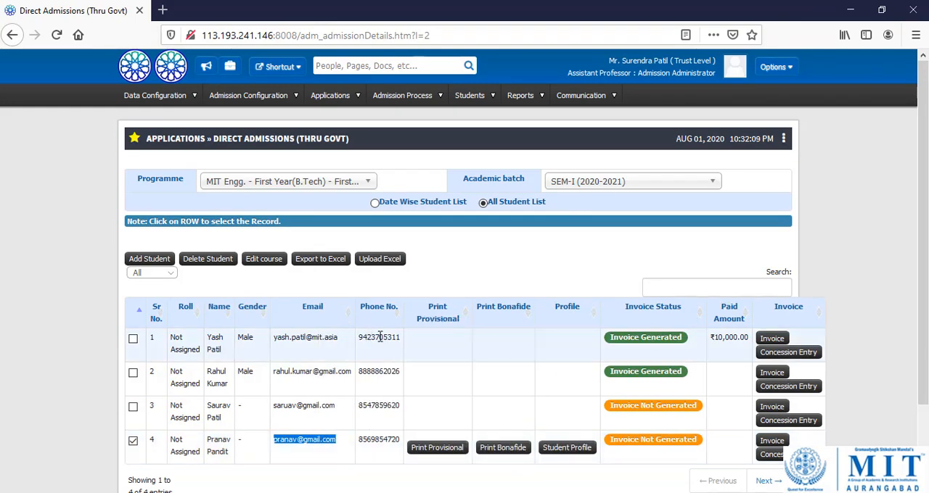
key("alt+Tab")
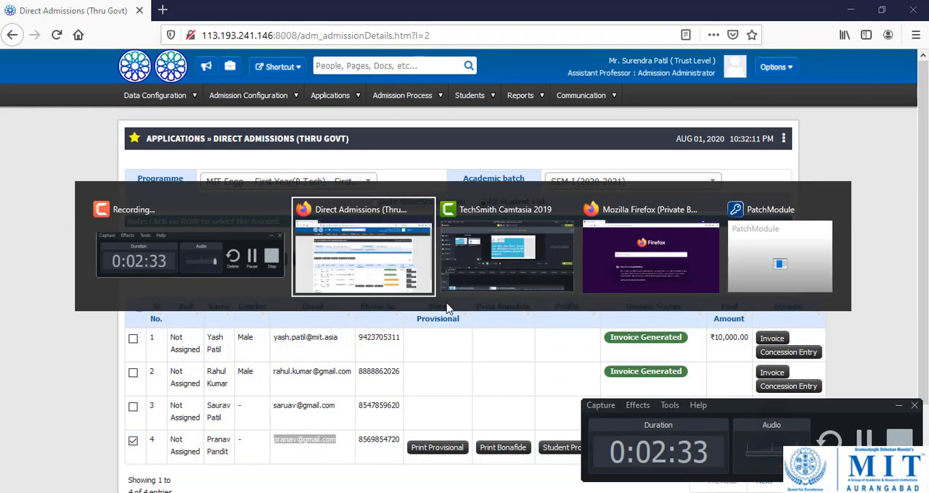
key("alt+Tab")
key("alt+Tab")
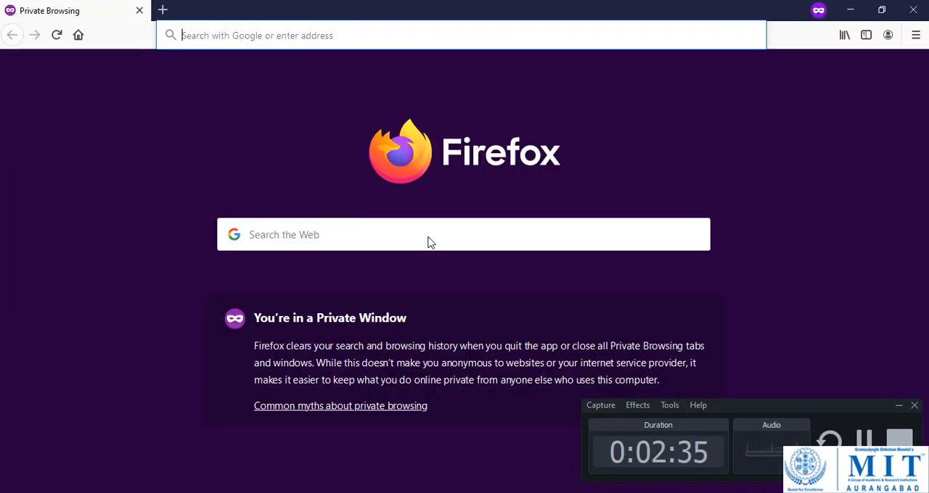
Open the portal's login page at 113.193.241.146:8008 in the private window.
type("113.193.241.146:8008/")
key("Right")
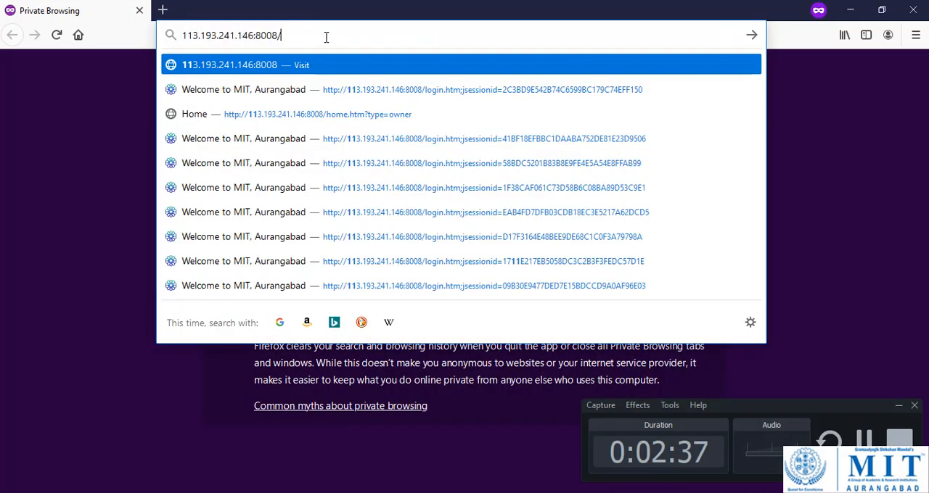
key("Return")
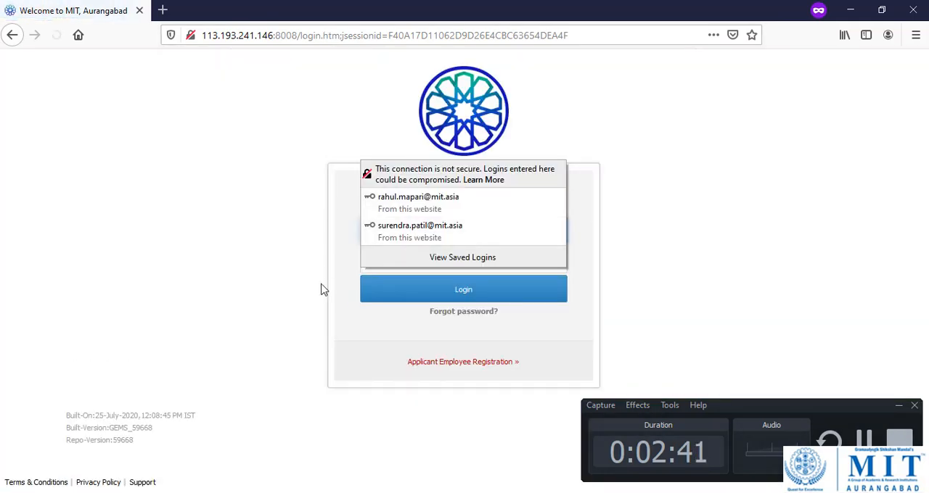
Log in to the portal with the copied student email as username and the student's initial password.
left_click(352, 255)
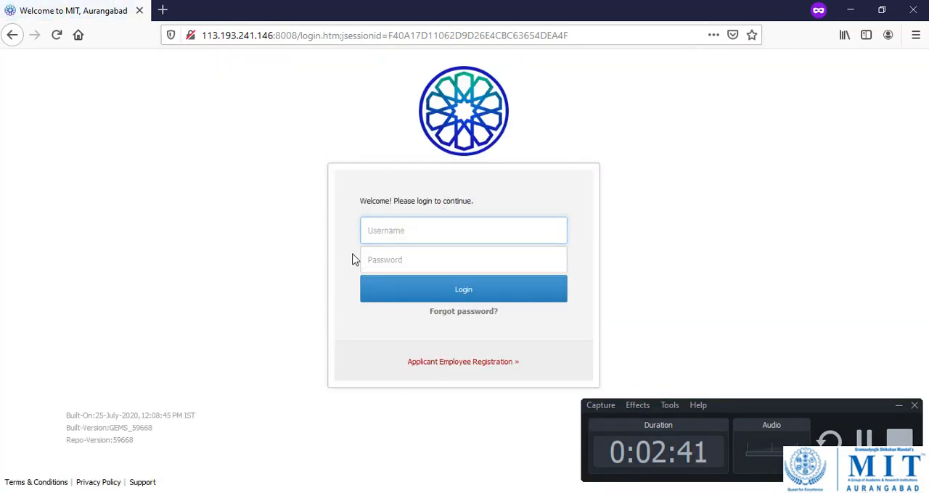
key("ctrl+v")
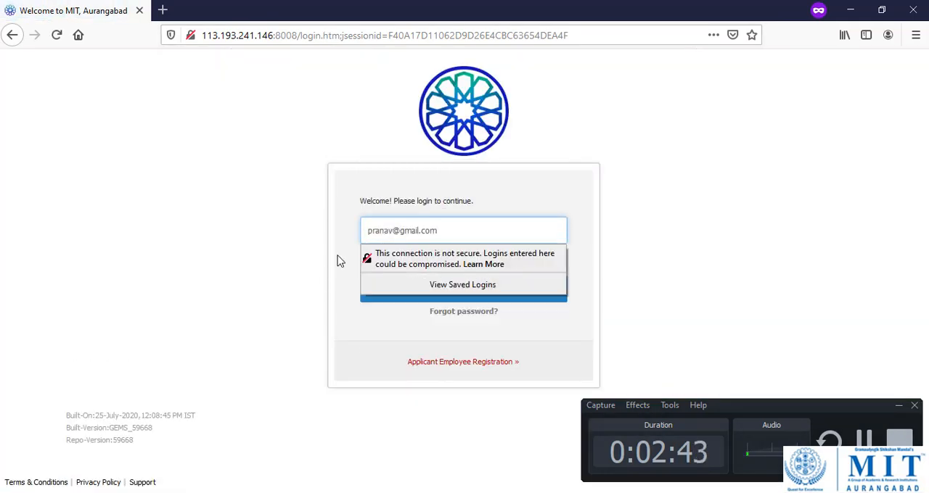
left_click(392, 256)
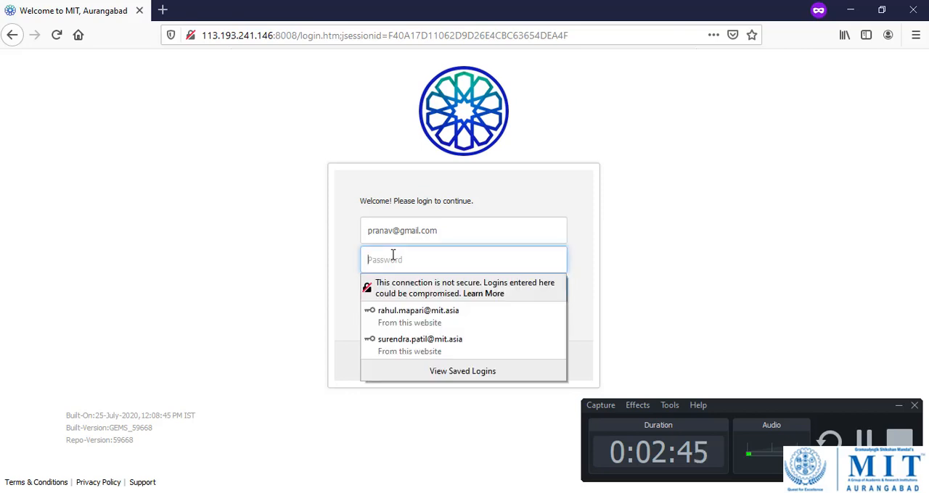
type("12345")
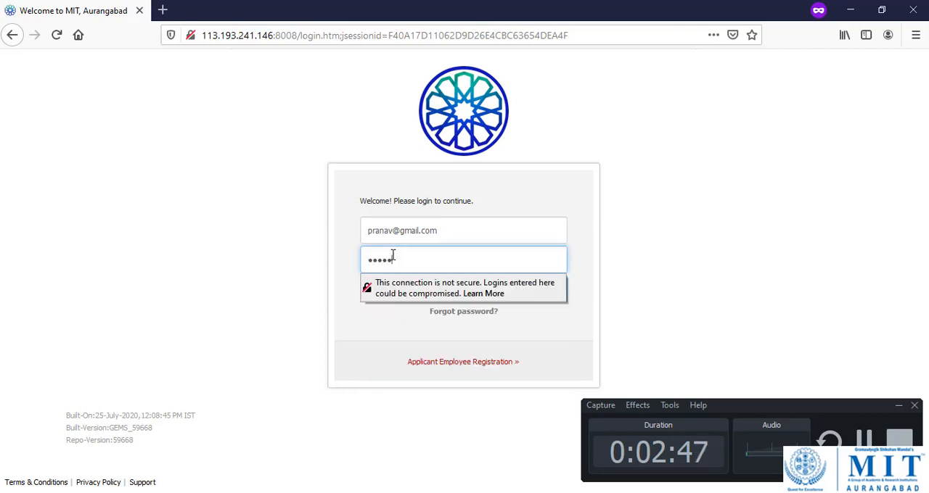
type("6")
left_click(380, 354)
left_click(422, 299)
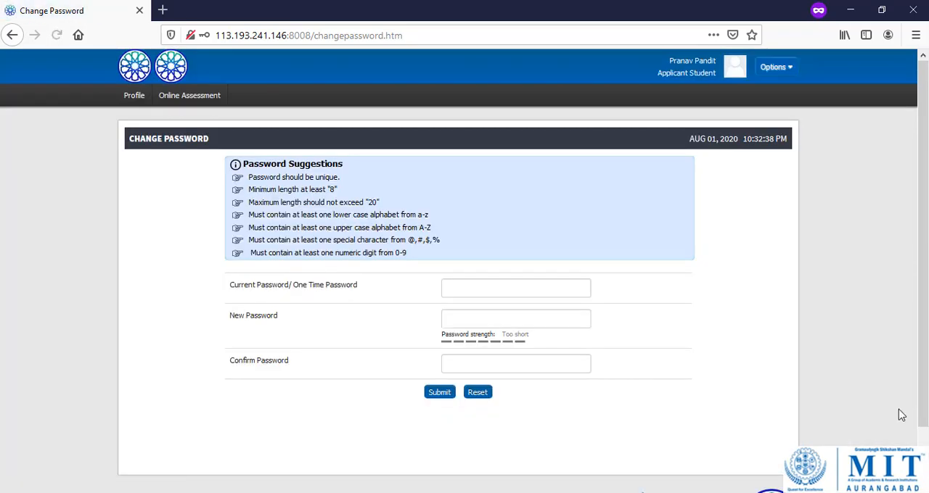
Change the student's password by entering the current password and the new password twice, and submit and acknowledge the update.
left_click(512, 287)
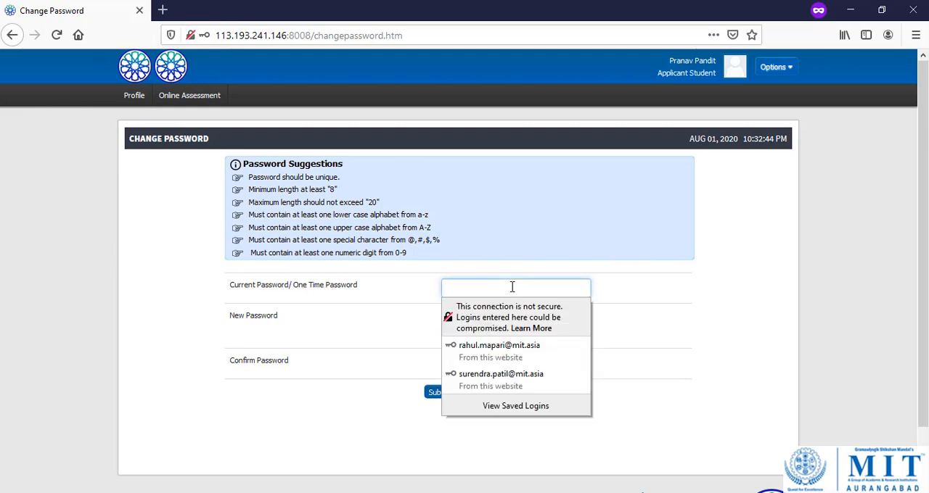
type("a••")
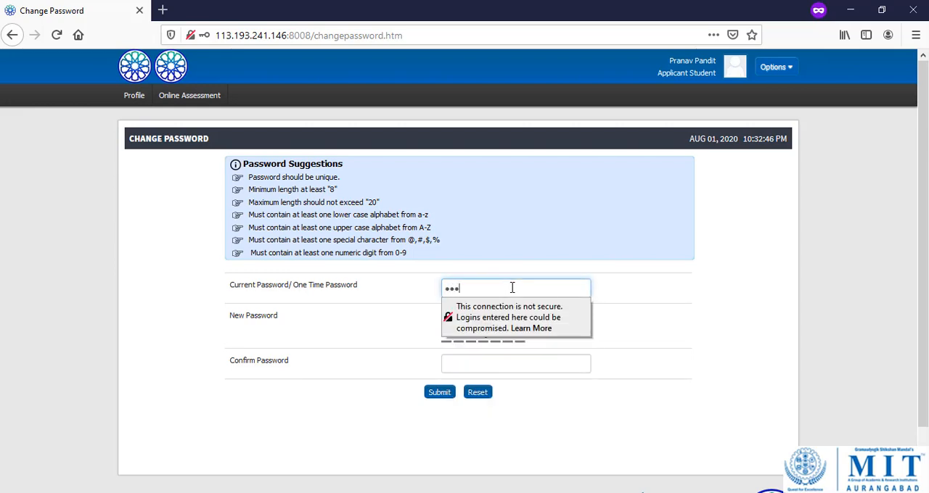
type("••")
key("Tab")
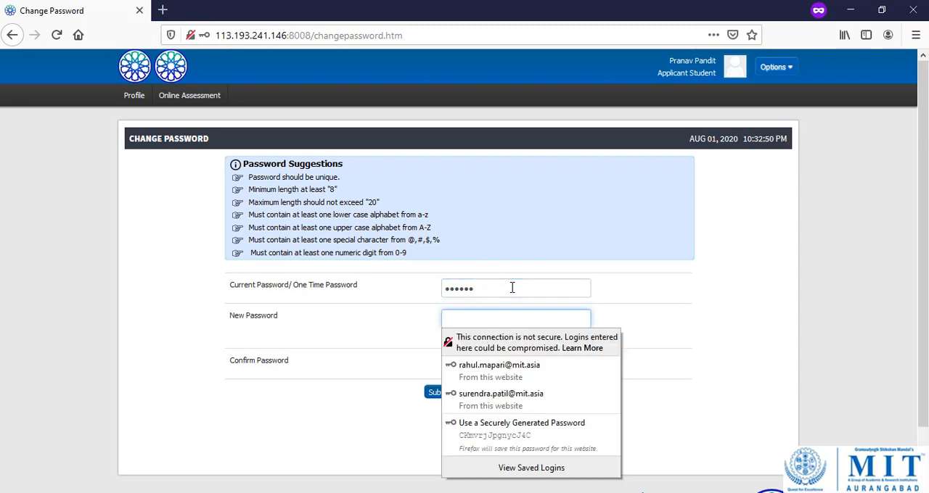
type("•")
key("Tab")
type("•")
left_click(424, 440)
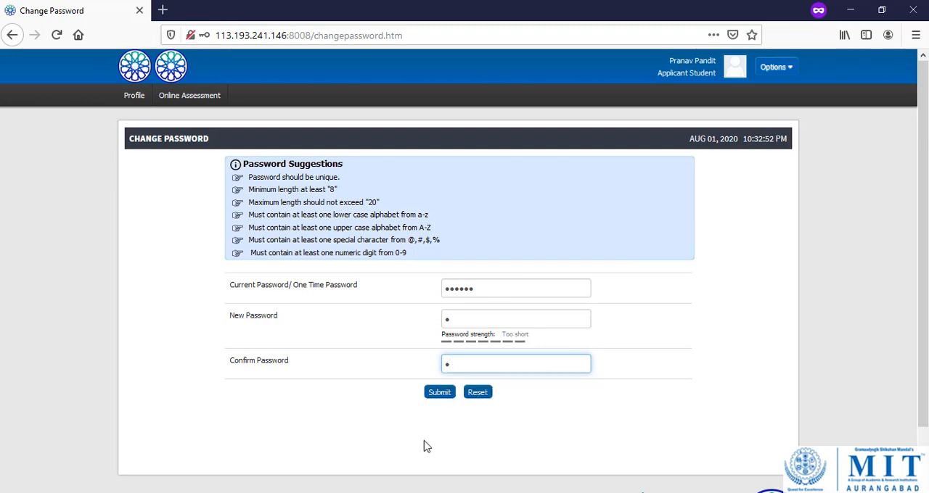
left_click(437, 393)
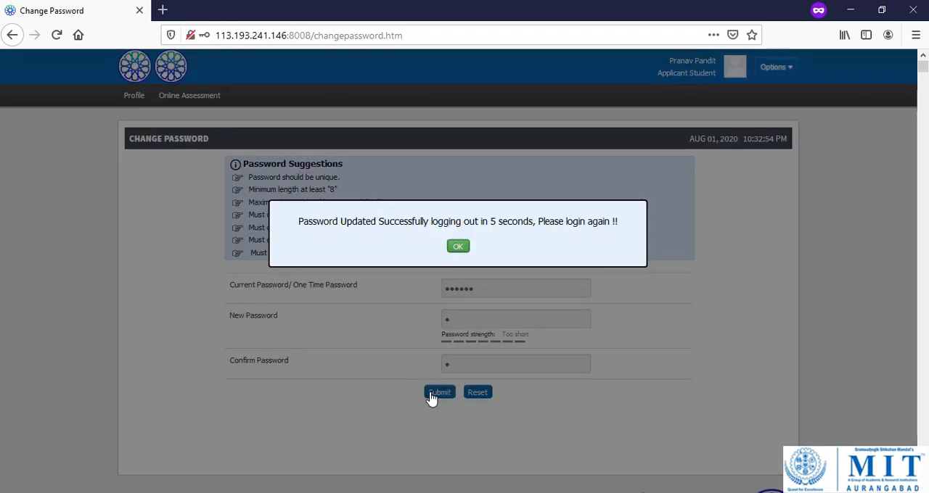
left_click(459, 250)
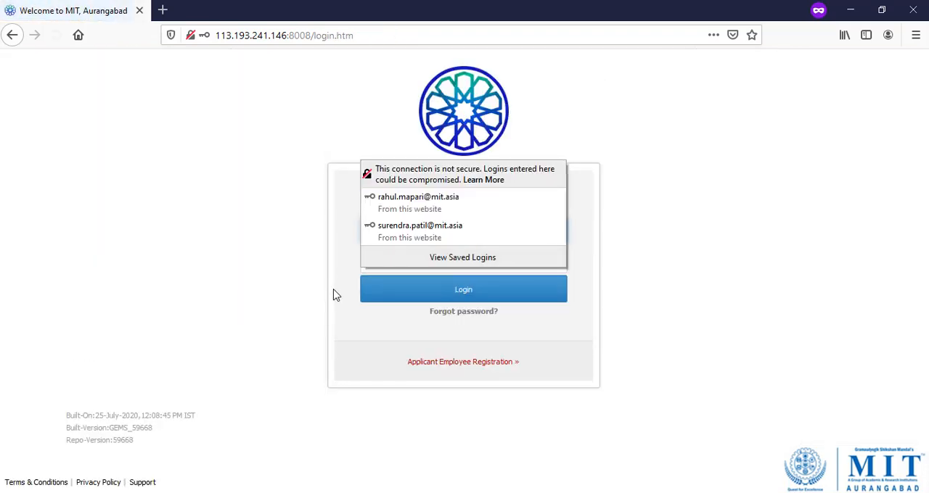
Log in again with the student's email address and the new password.
left_click(405, 232)
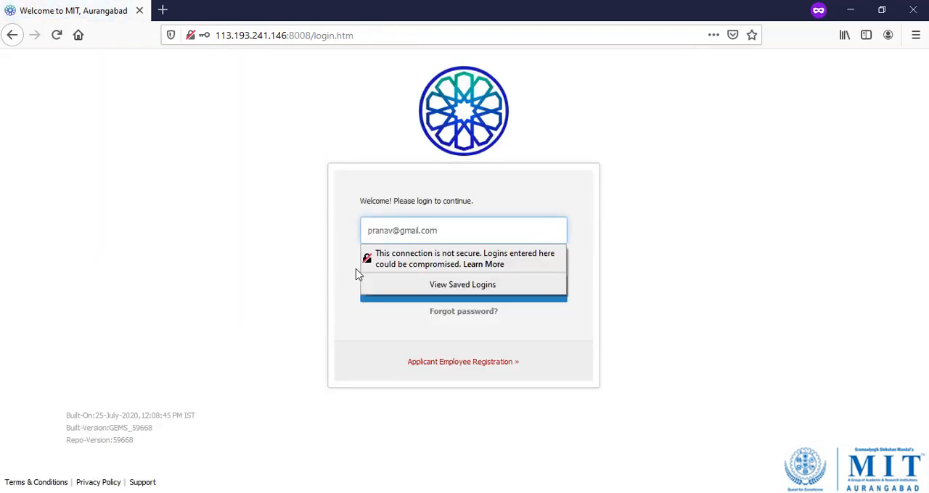
left_click(384, 262)
left_click(412, 259)
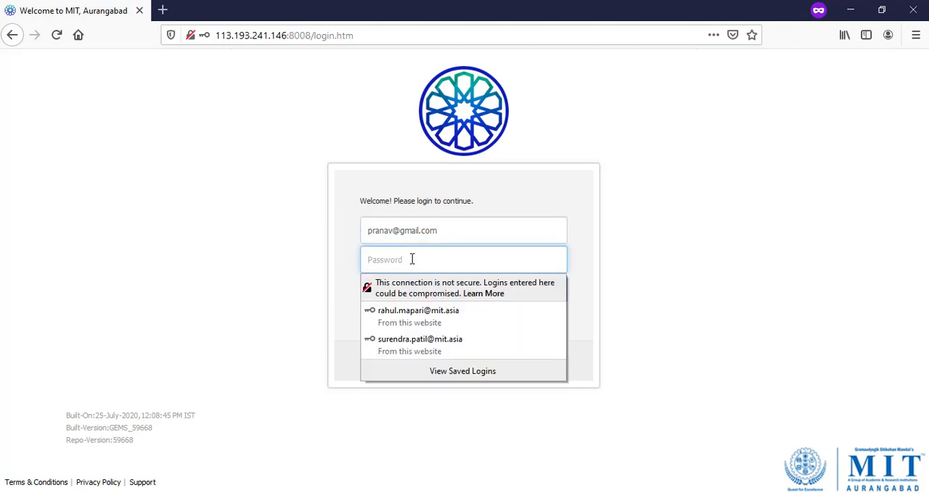
type("1")
left_click(419, 291)
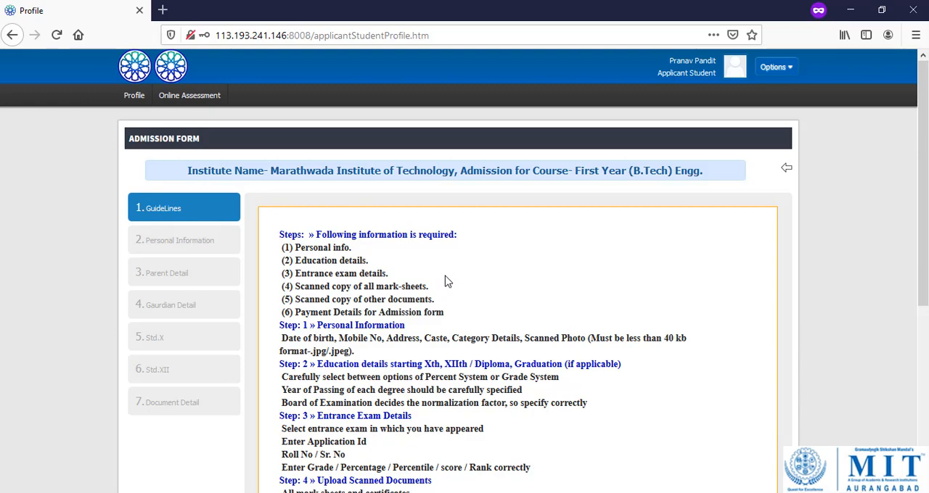
Review the admission form guidelines and proceed to the Personal Information section.
scroll(447, 281, "down", 2)
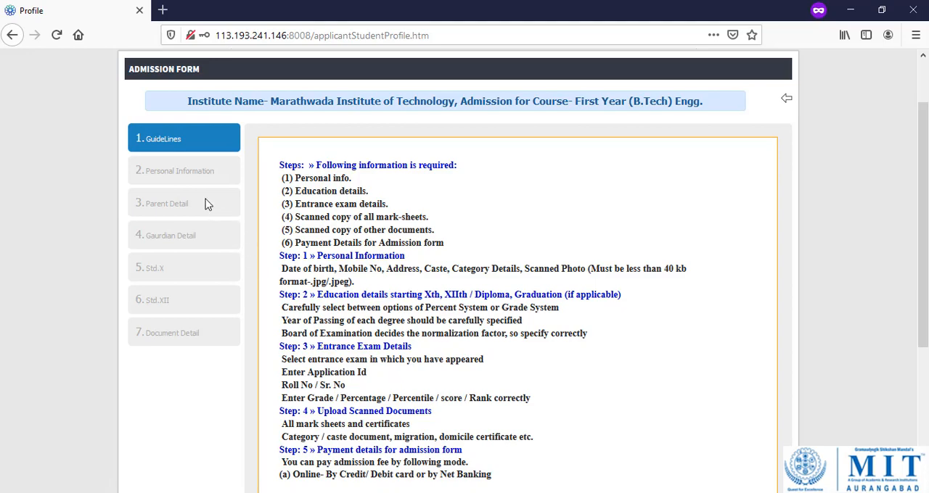
scroll(671, 326, "down", 5)
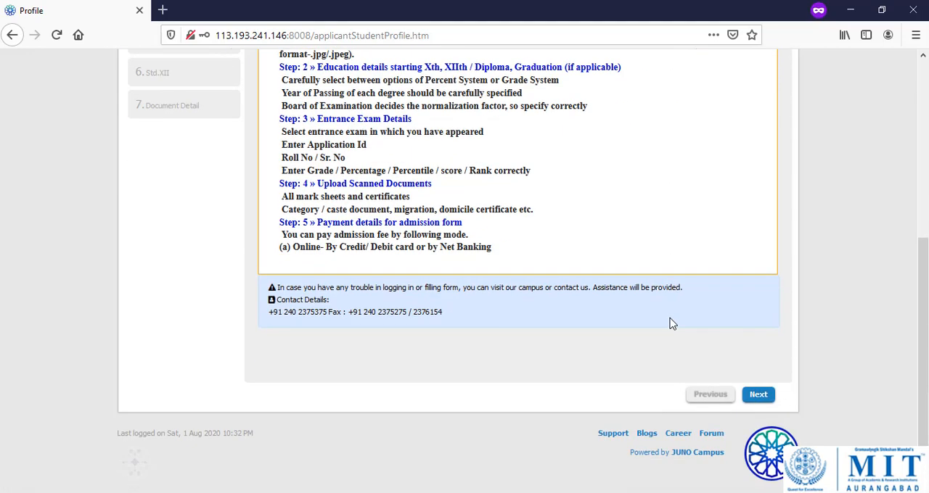
left_click(755, 397)
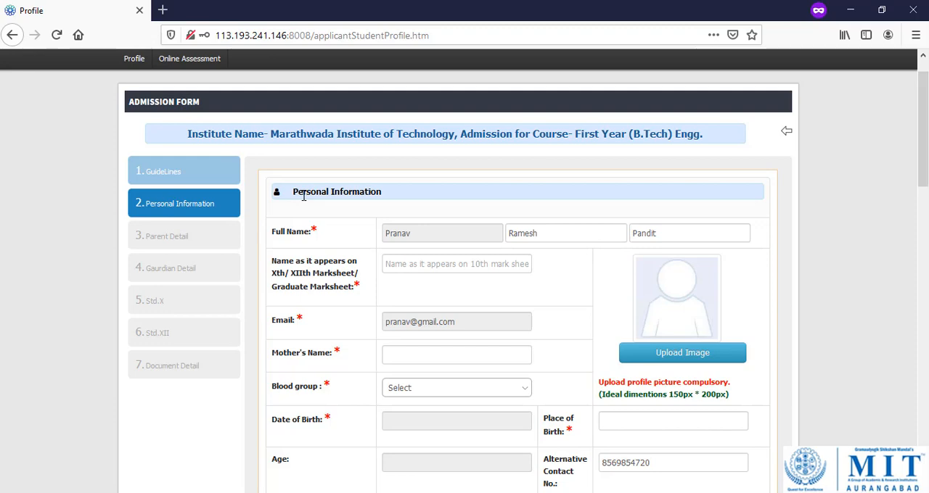
Fill in the student's full name as it appears on the marksheet and open the file chooser for the profile picture.
left_click(436, 263)
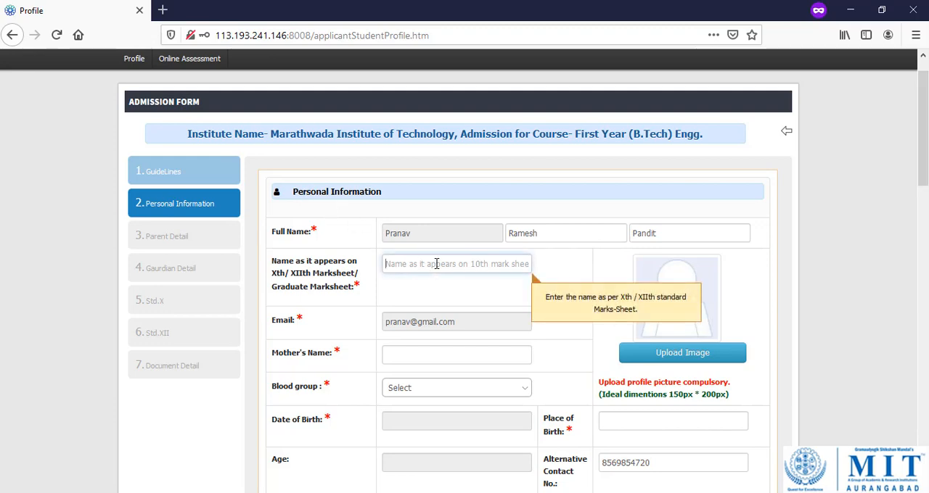
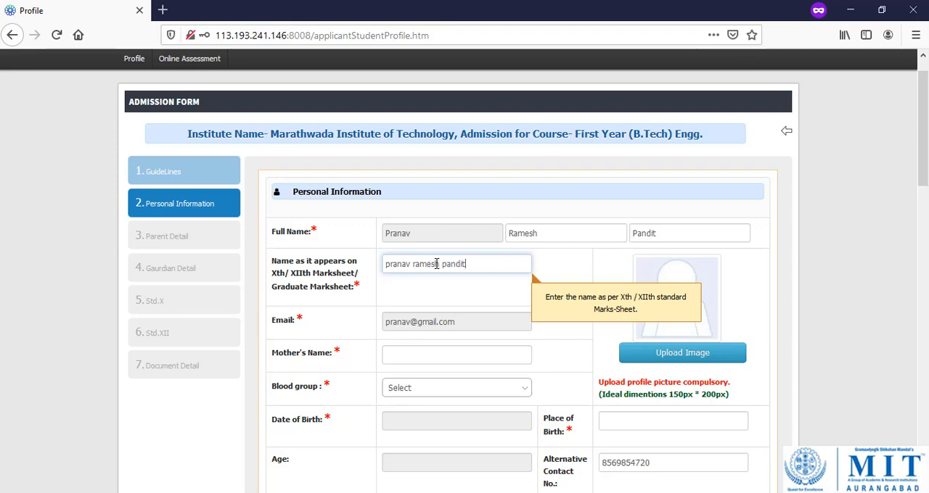
key("Tab")
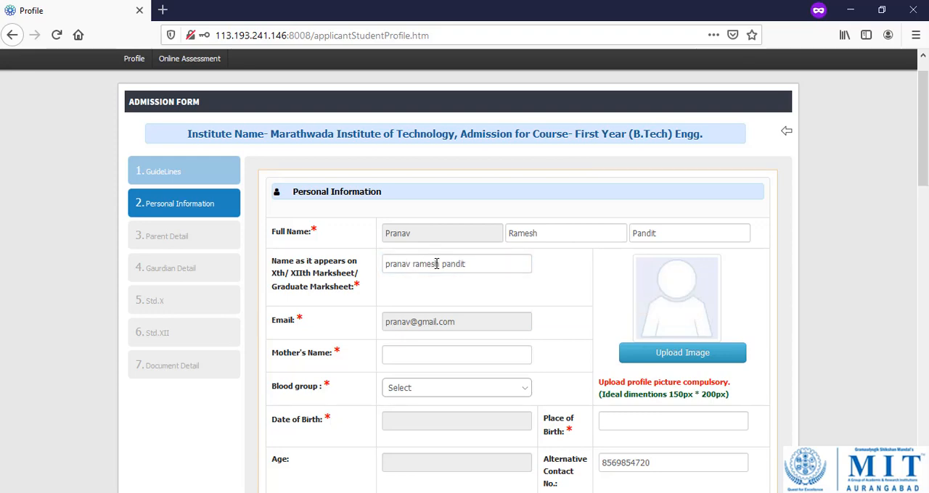
scroll(504, 317, "down", 3)
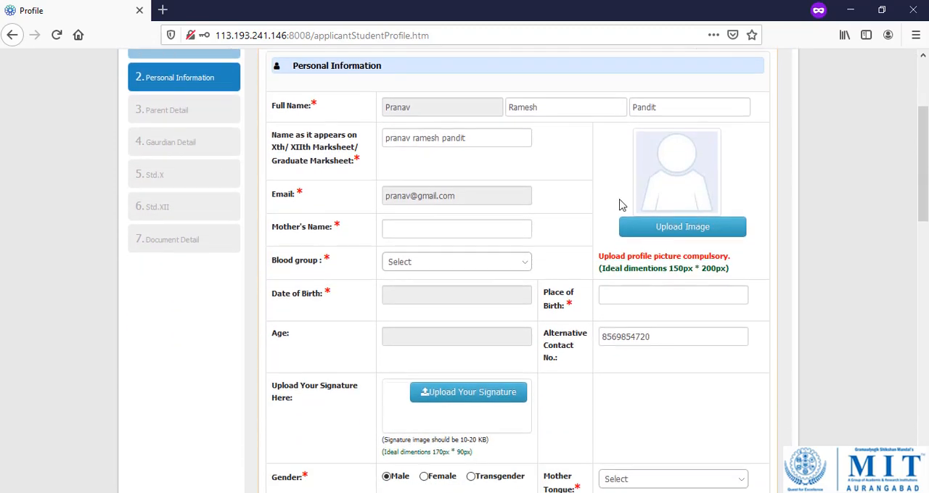
left_click(695, 217)
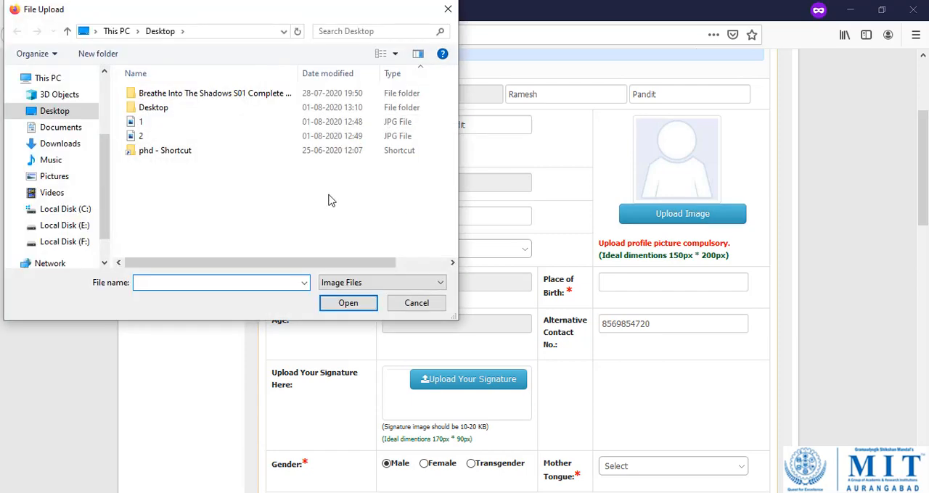
left_click(64, 146)
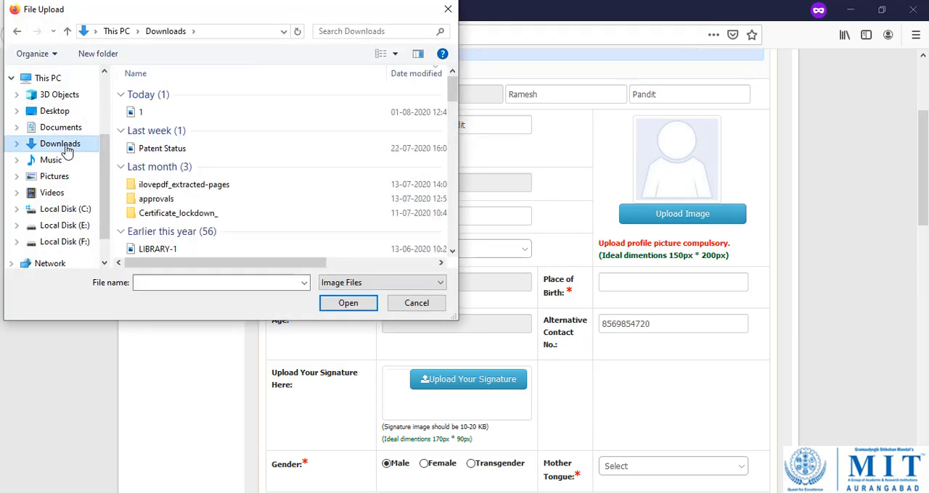
left_click(54, 178)
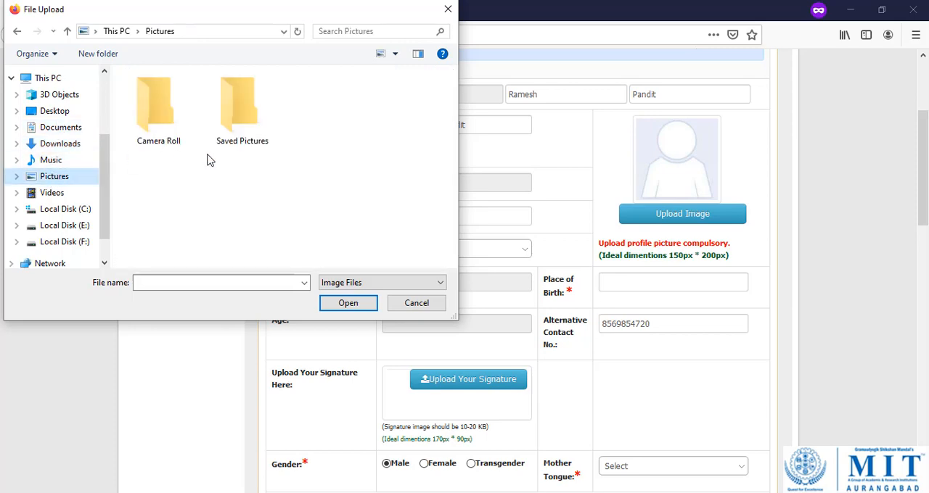
double_click(249, 137)
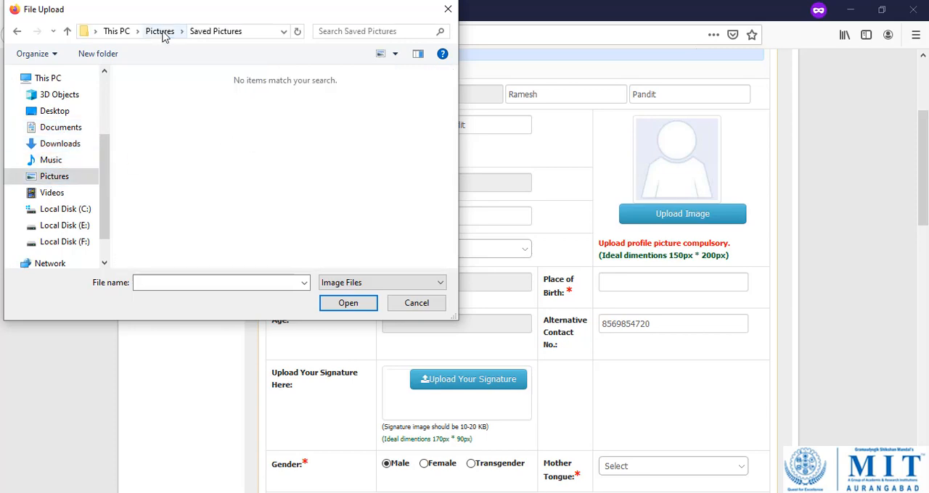
left_click(162, 32)
double_click(166, 131)
left_click(159, 32)
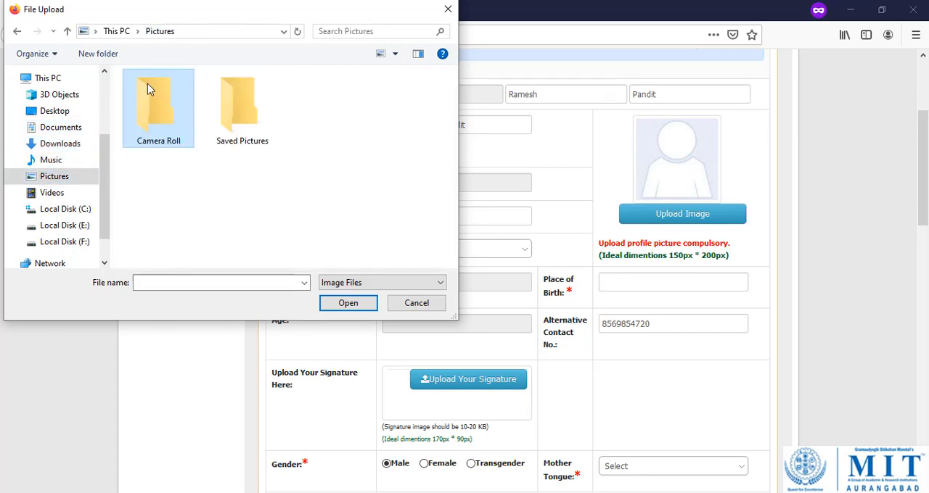
Choose the JPG file 1 from the Desktop as profile picture, and crop and upload it with the default crop area.
left_click(57, 113)
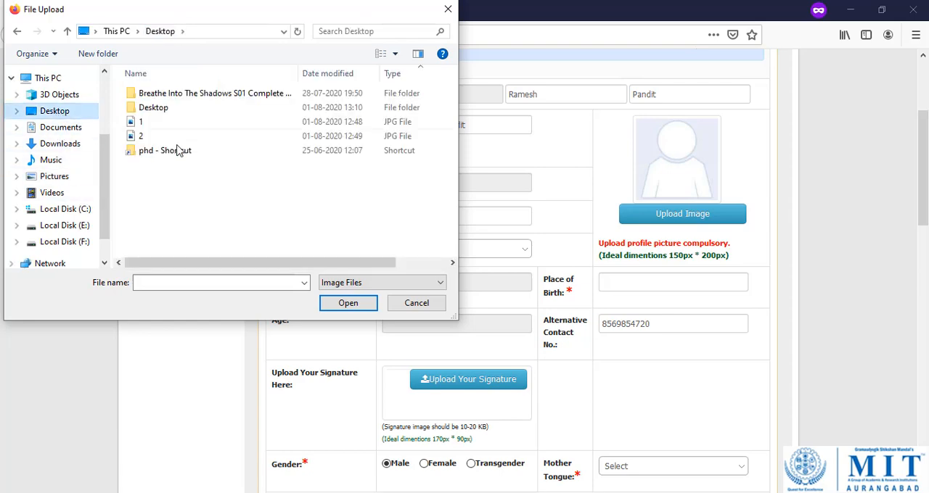
double_click(149, 125)
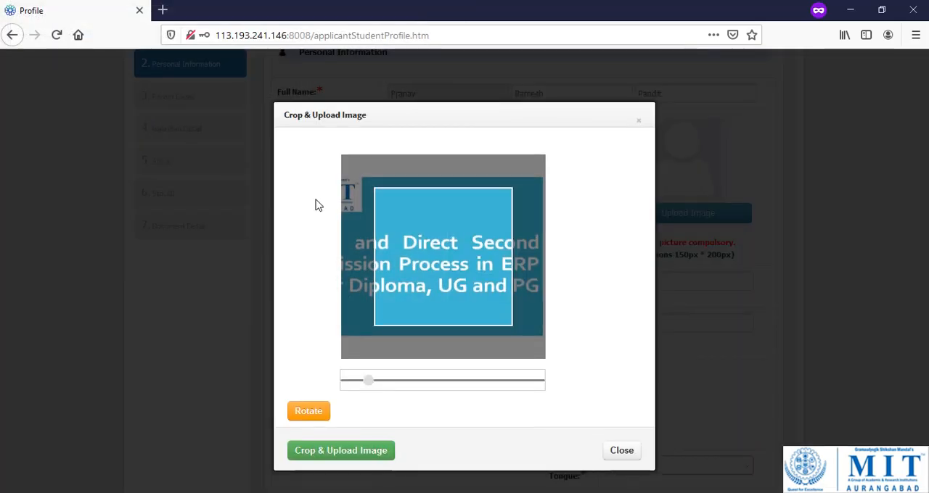
left_click(347, 454)
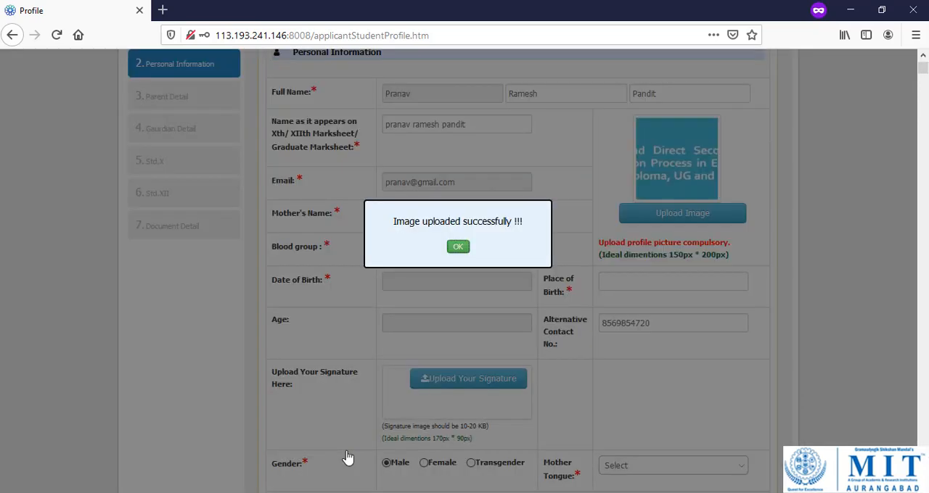
Close the image upload message, then fill in the mother's name and choose A+ as the blood group.
left_click(454, 249)
left_click(441, 216)
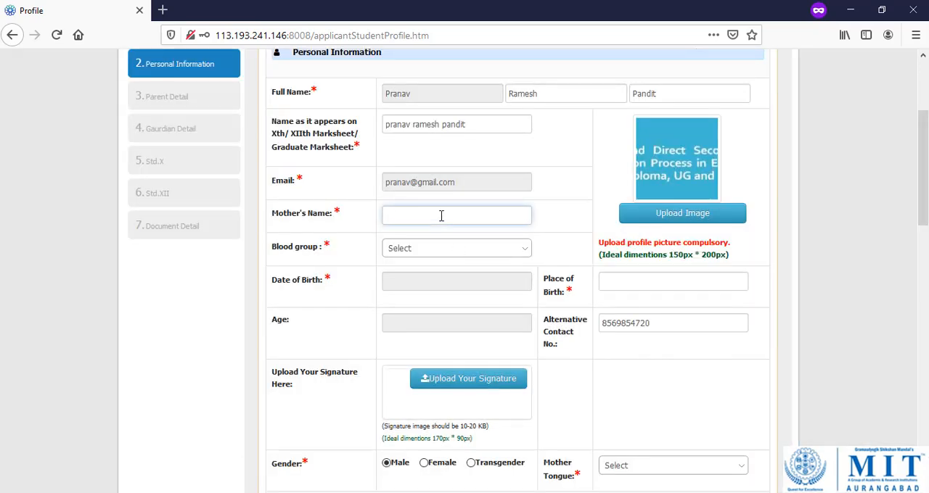
key("Tab")
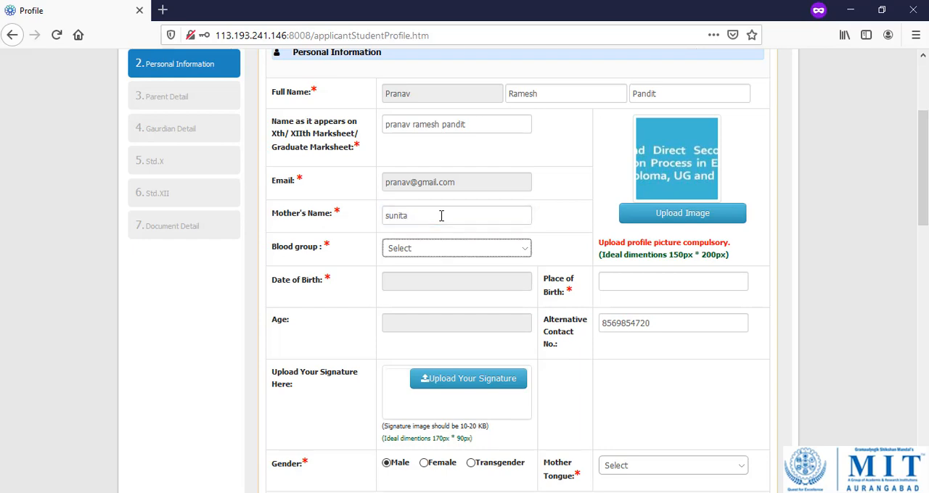
key("Down")
key("Tab")
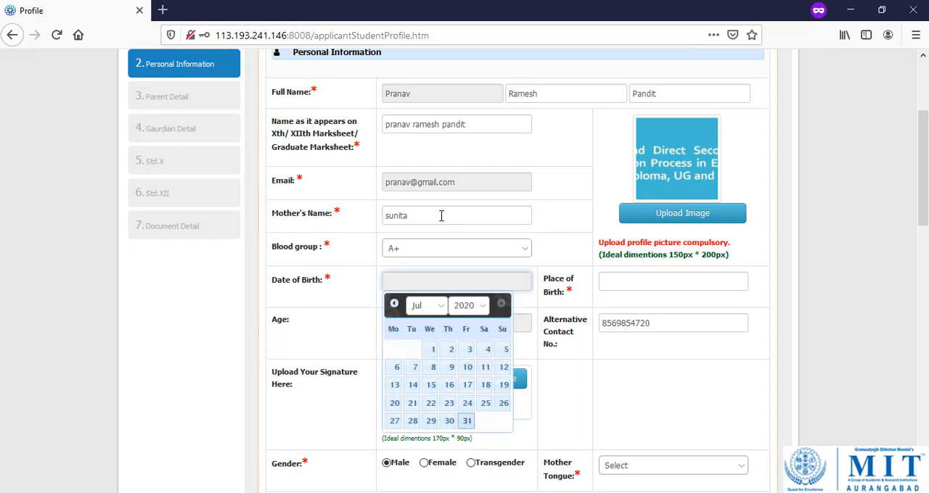
Pick the student's date of birth in the calendar and enter aurangabad as the place of birth.
left_click(481, 306)
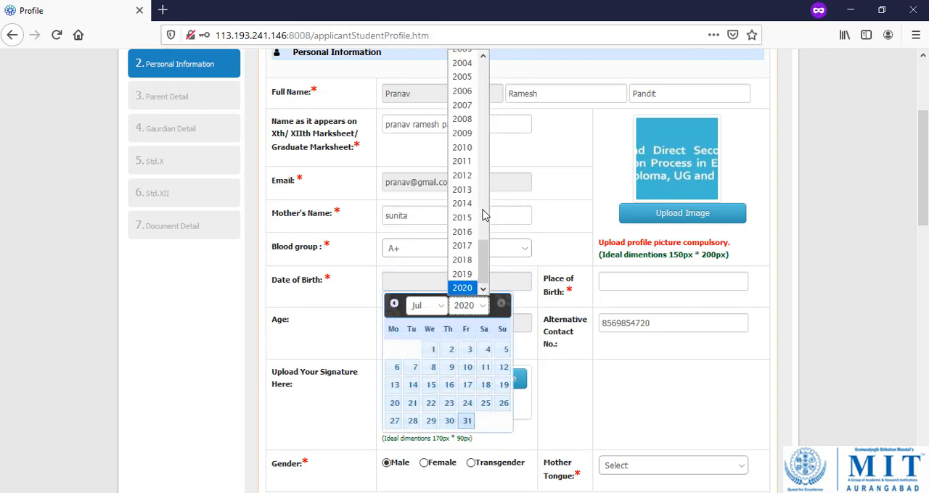
scroll(486, 203, "up", 4)
left_click(469, 161)
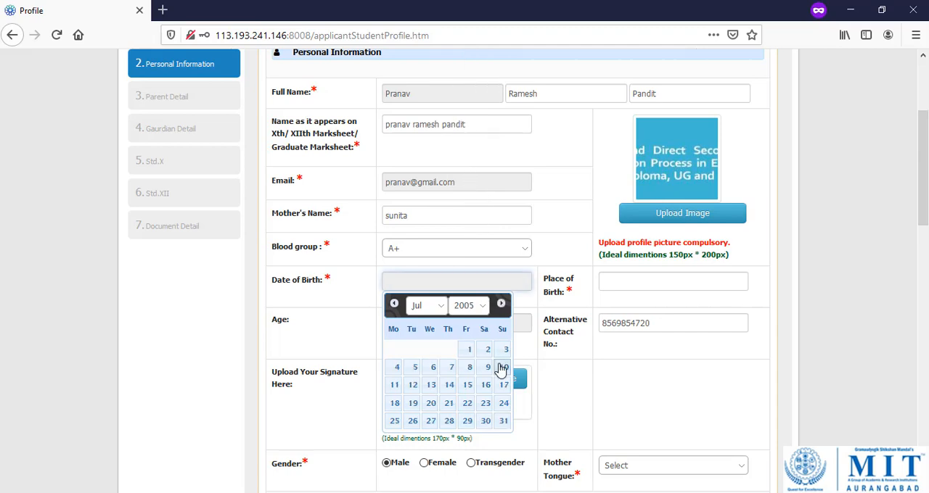
left_click(469, 350)
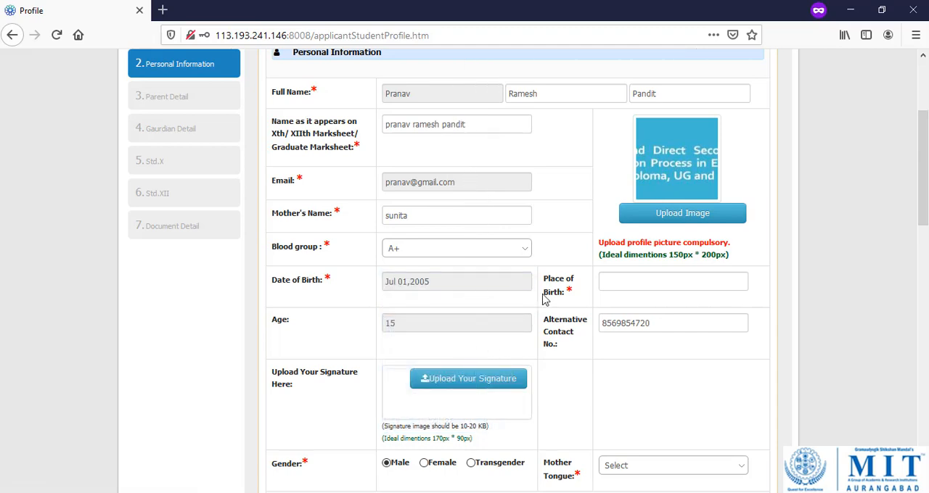
left_click(654, 273)
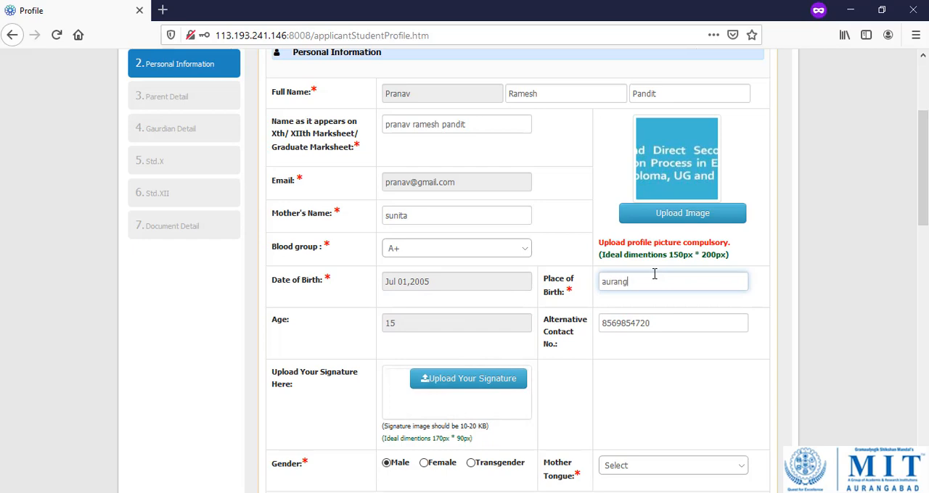
key("Tab")
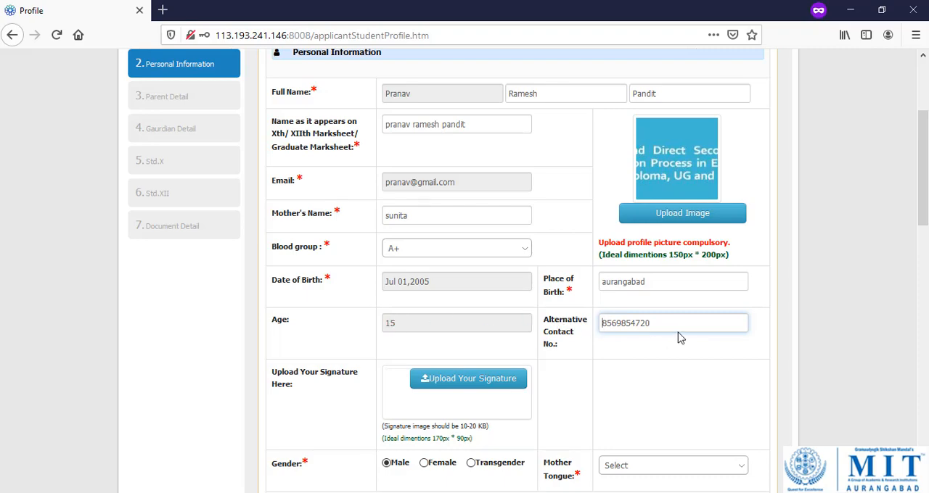
Upload an image file as the student's signature.
scroll(681, 333, "down", 2)
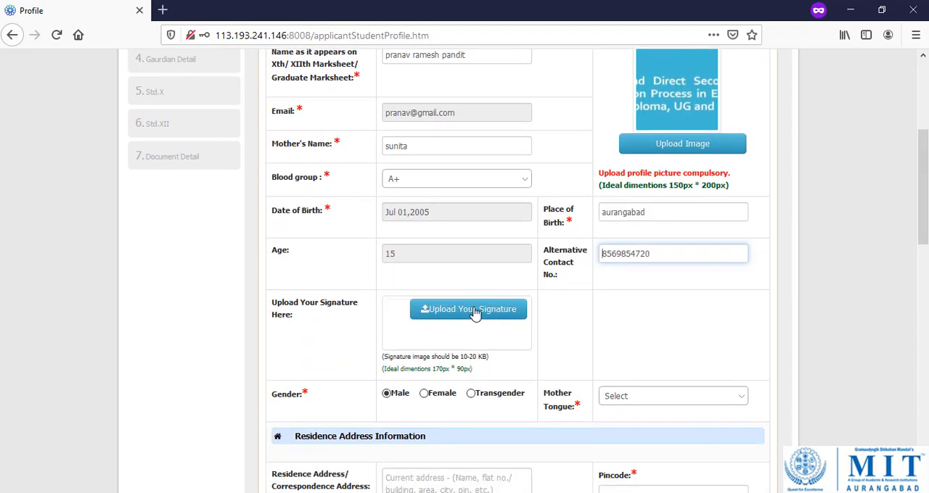
left_click(476, 310)
double_click(159, 136)
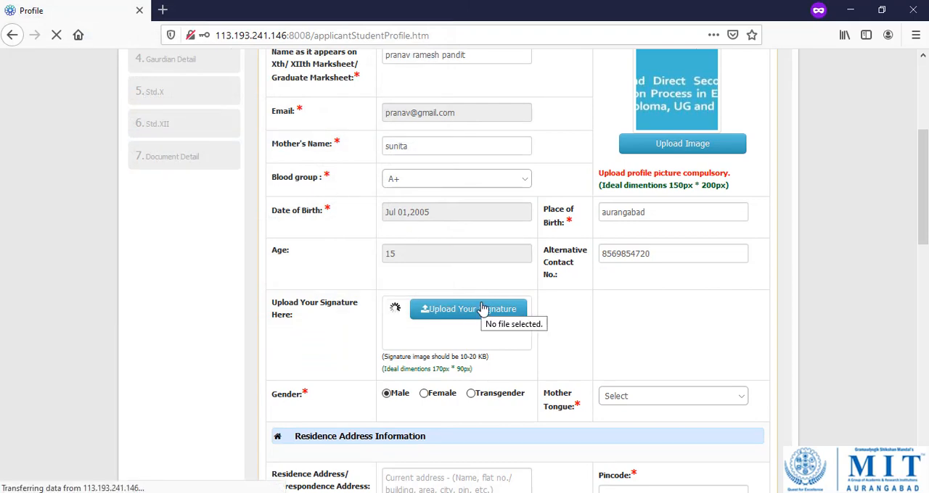
scroll(532, 311, "down", 2)
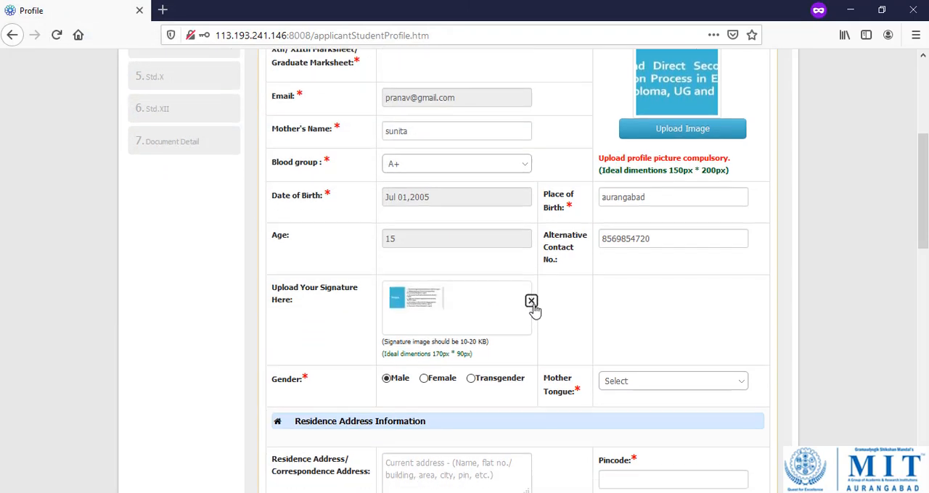
Choose Marathi as the student's mother tongue.
scroll(533, 308, "down", 3)
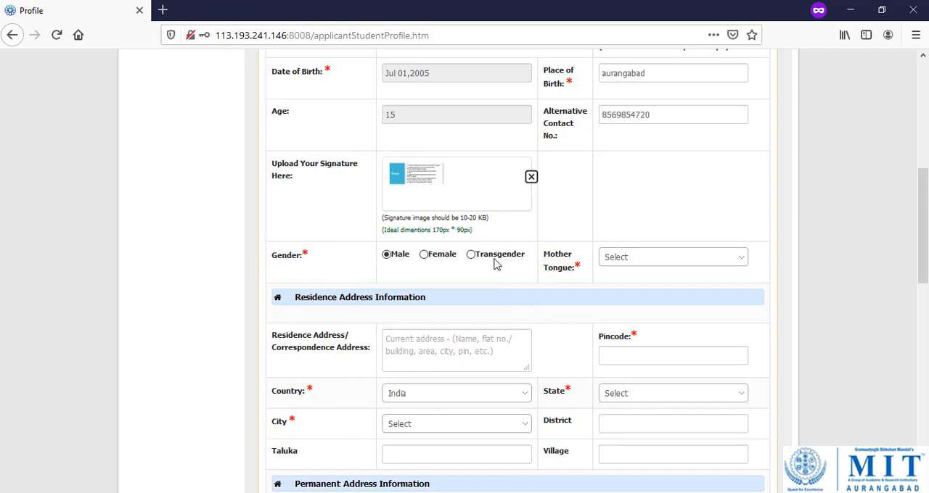
left_click(644, 259)
key("m")
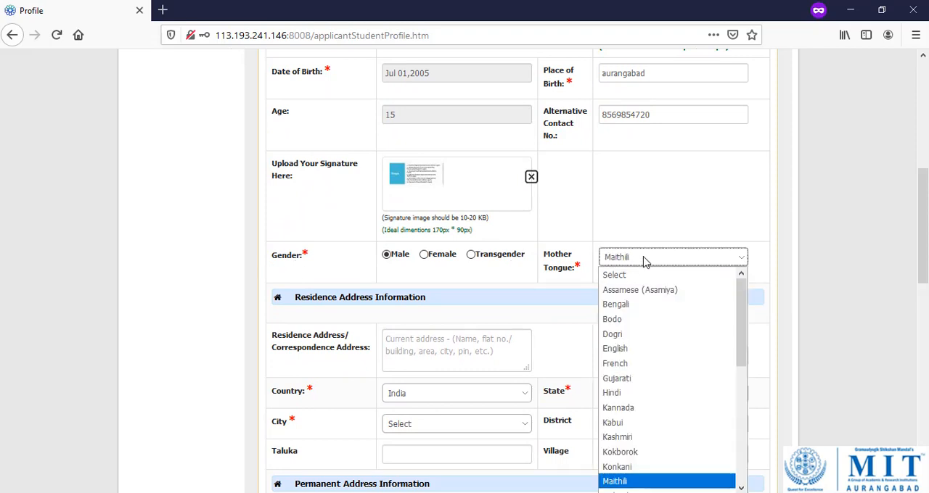
scroll(680, 342, "down", 2)
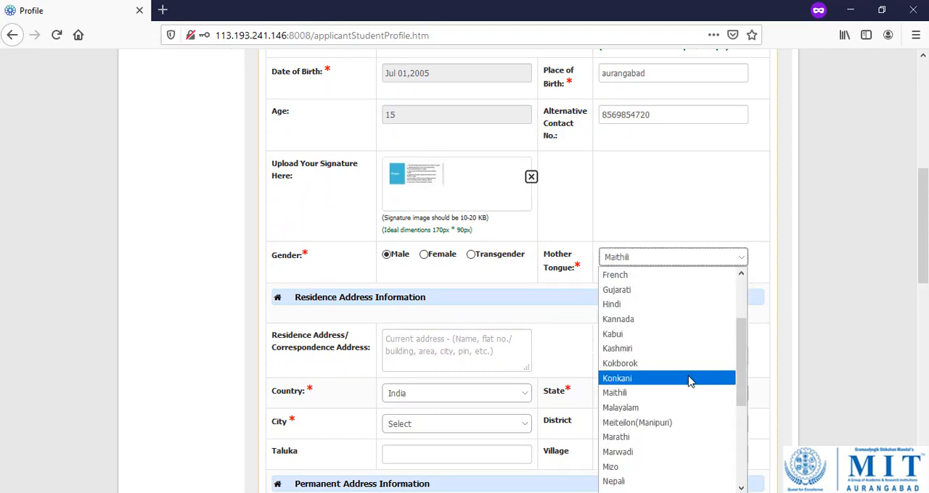
scroll(670, 451, "down", 2)
scroll(667, 425, "up", 1)
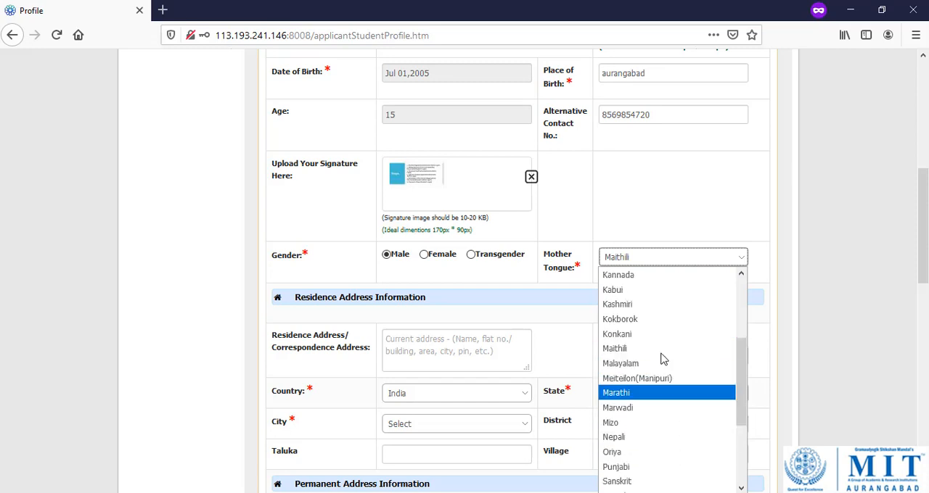
left_click(655, 393)
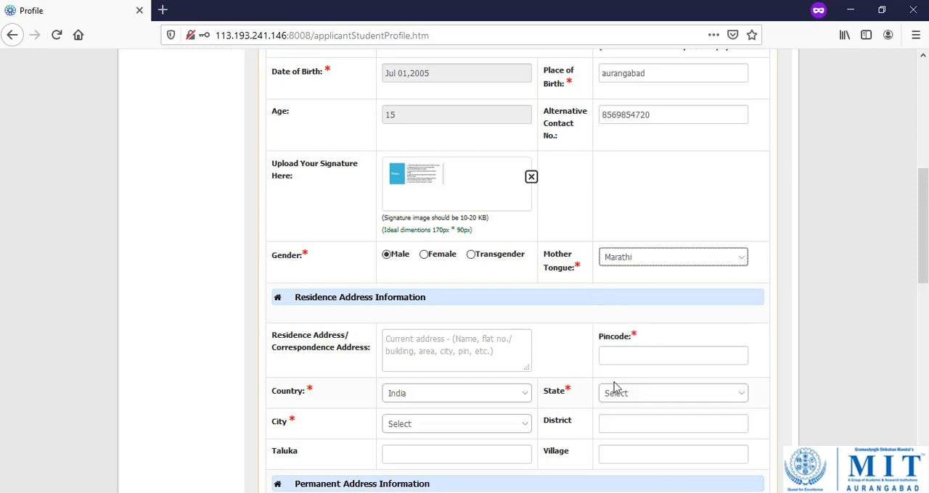
Fill in the residence address and its pincode so that the state, city, district, taluka and village are completed.
left_click(461, 344)
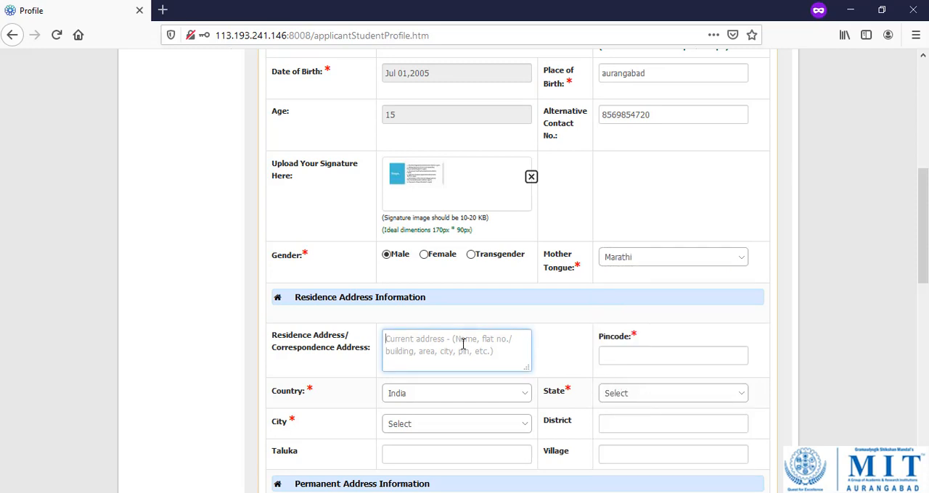
type("abad")
key("Tab")
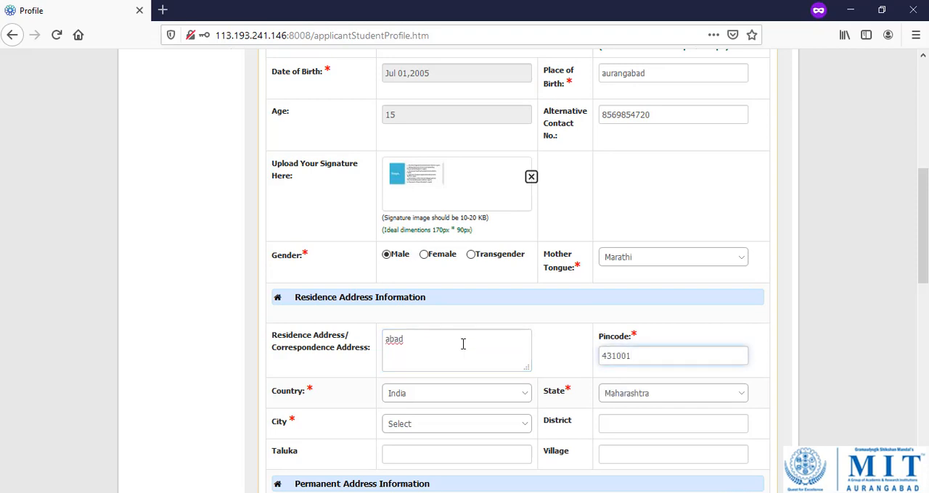
key("Tab")
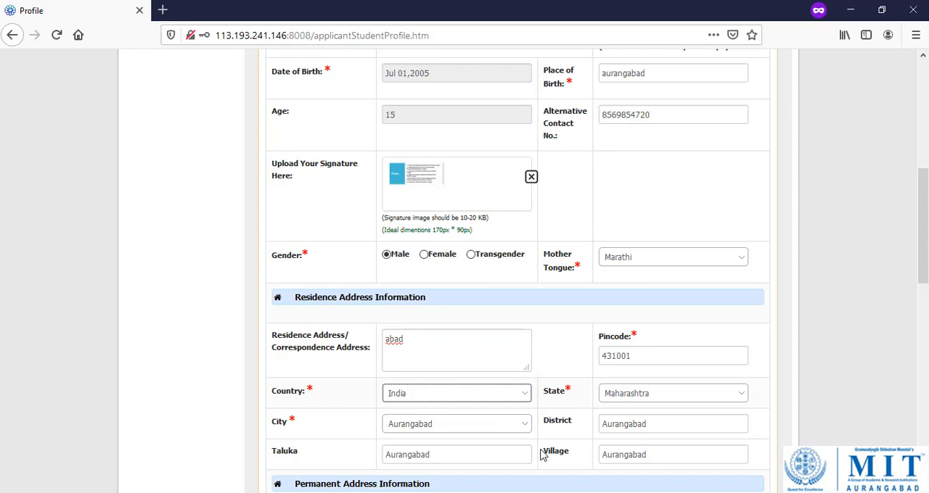
Mark the permanent address as the same as the residence address.
scroll(539, 407, "down", 2)
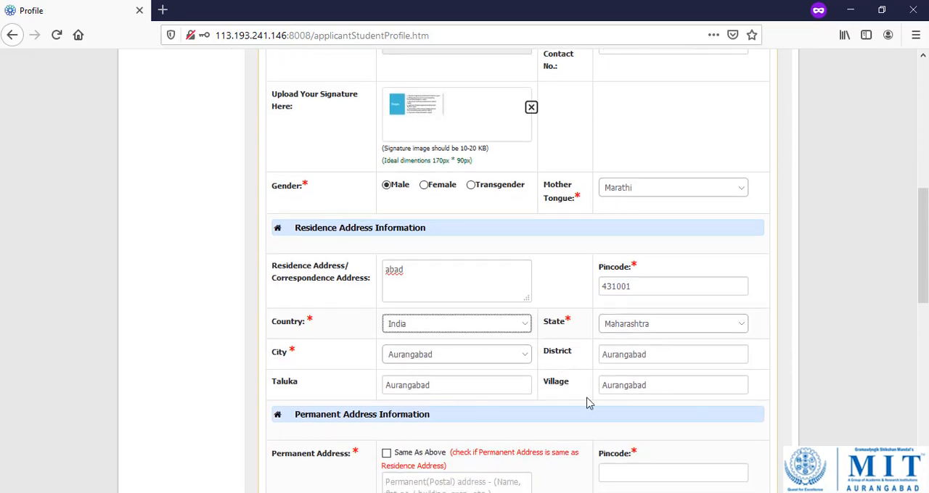
scroll(591, 396, "down", 4)
left_click(387, 315)
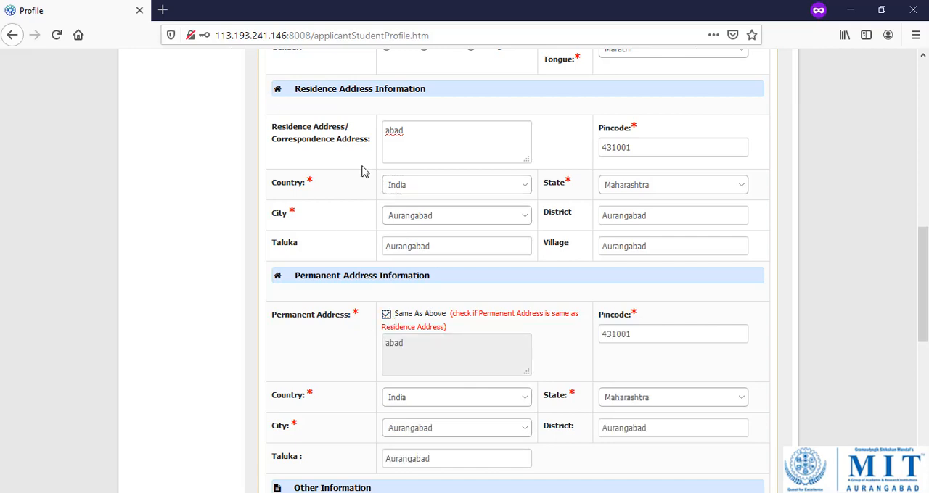
Set the State of Domicile under Other Information to Maharashtra.
scroll(473, 255, "down", 3)
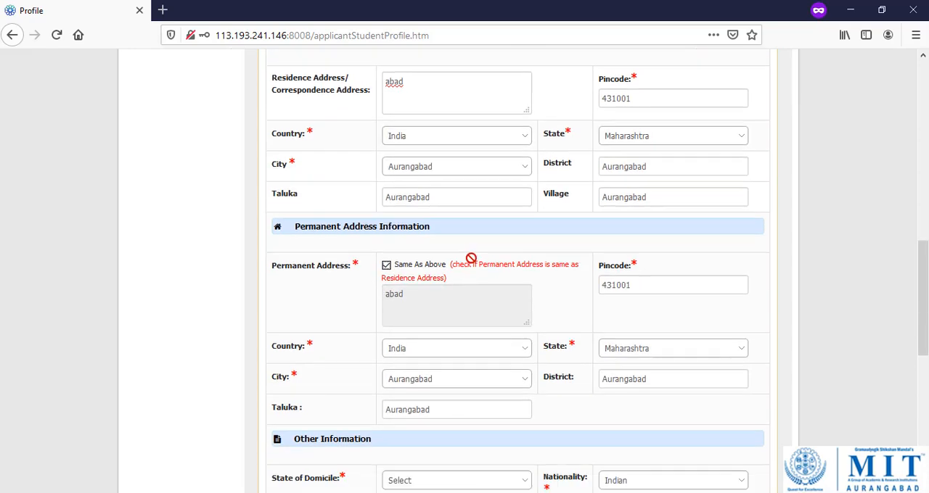
scroll(476, 266, "down", 3)
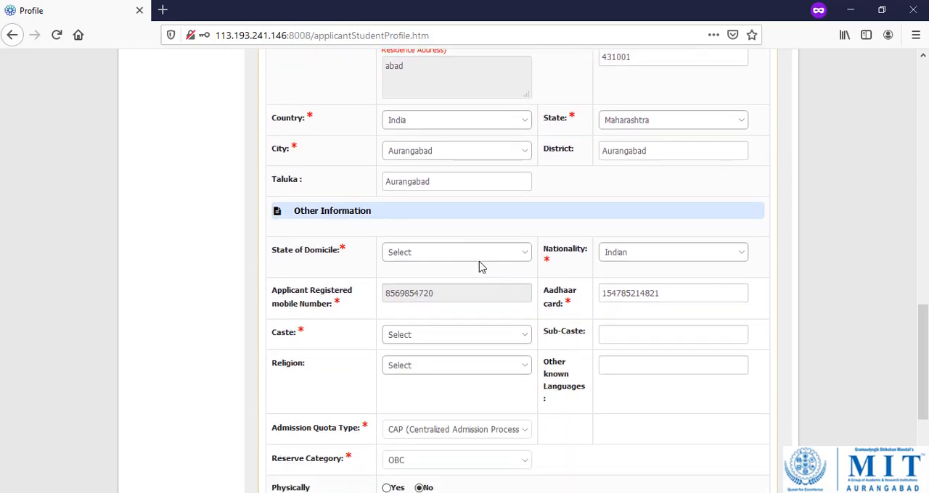
left_click(465, 256)
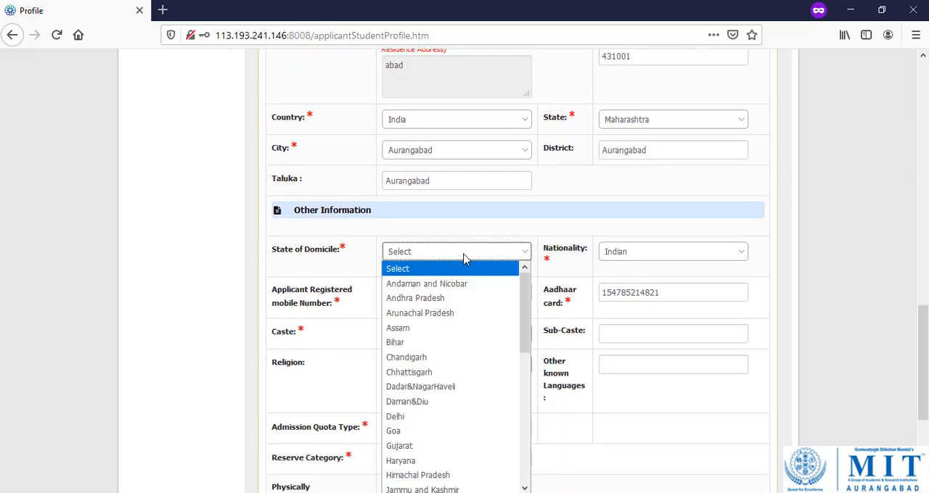
key("m")
left_click(464, 256)
scroll(468, 290, "down", 2)
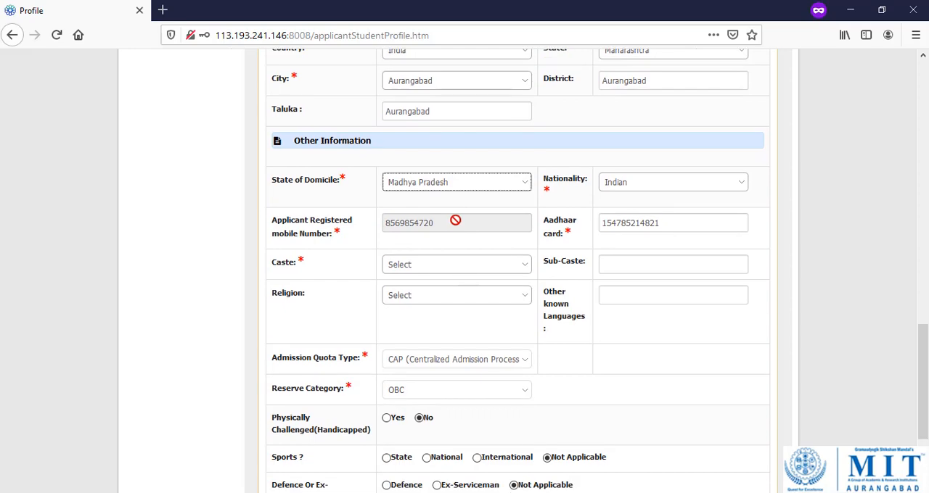
left_click(450, 182)
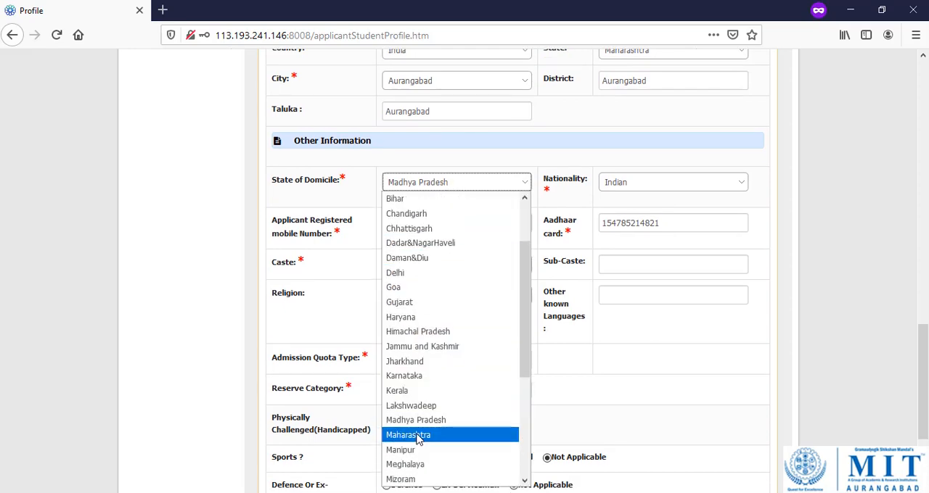
left_click(421, 436)
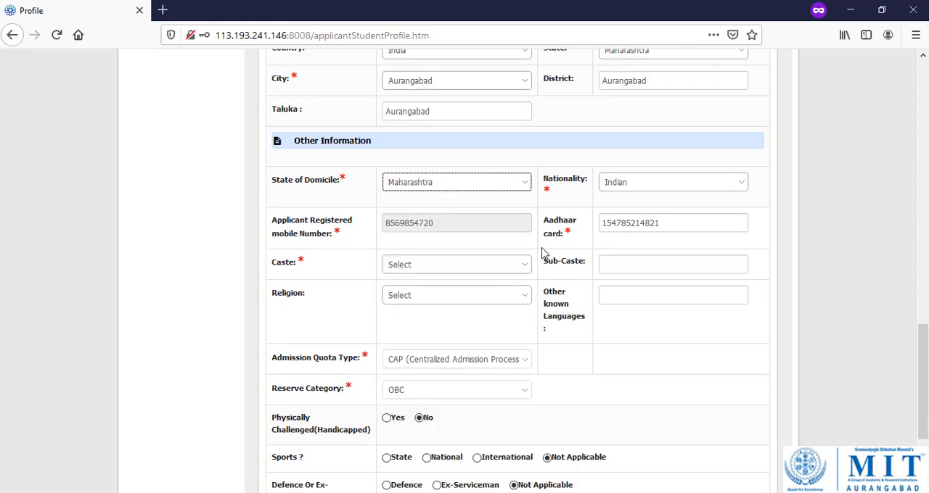
Choose Kunbi as the caste under Other Information.
left_click(436, 269)
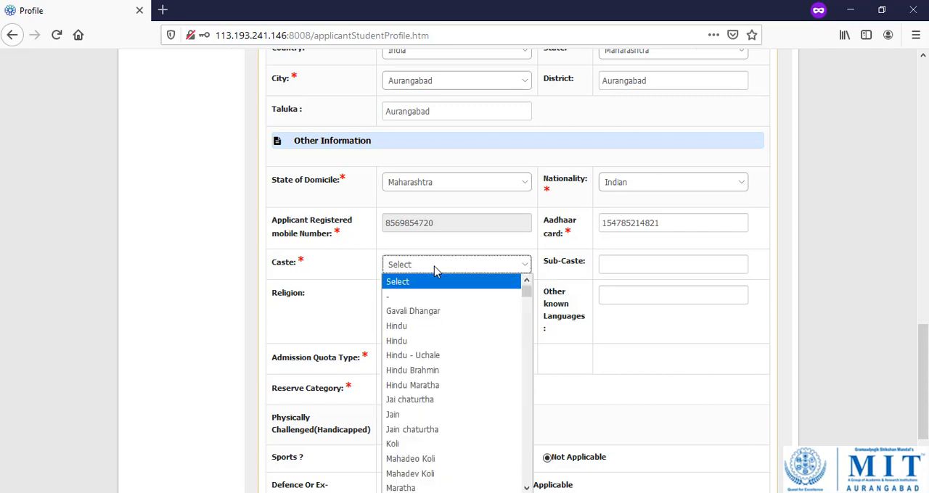
scroll(450, 368, "down", 15)
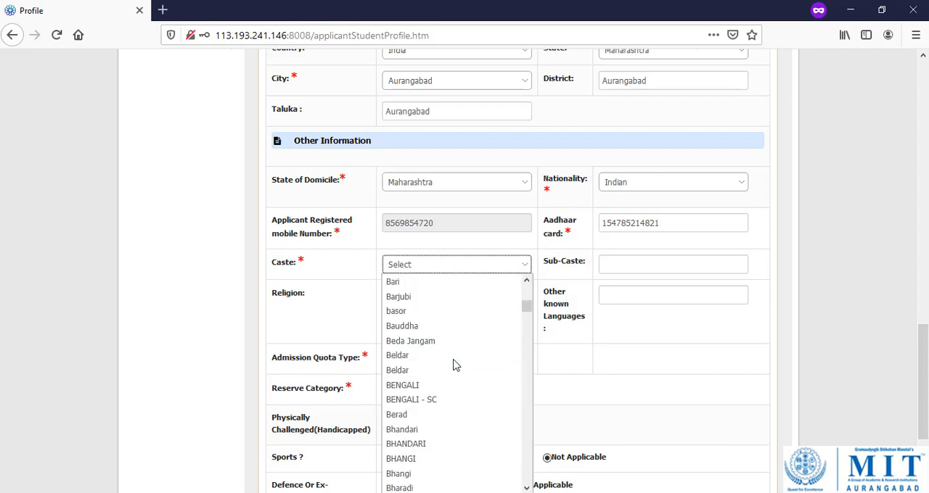
scroll(453, 365, "down", 15)
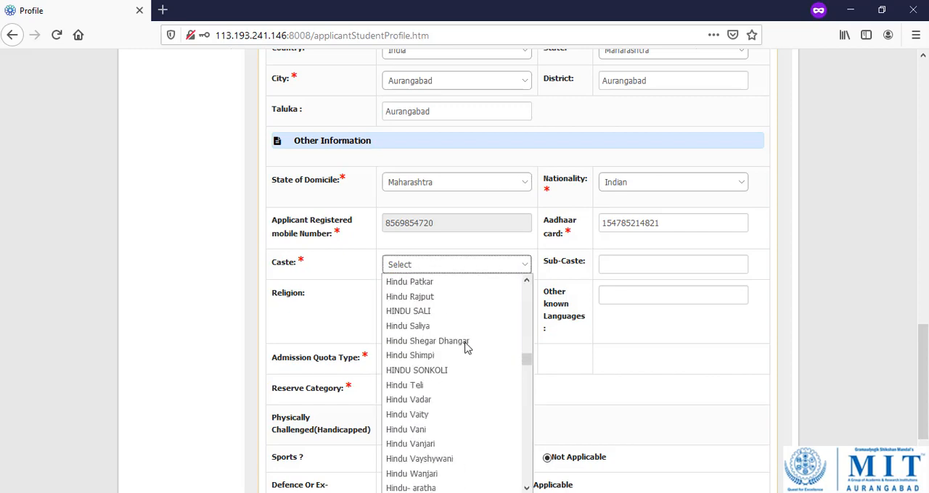
scroll(467, 347, "down", 15)
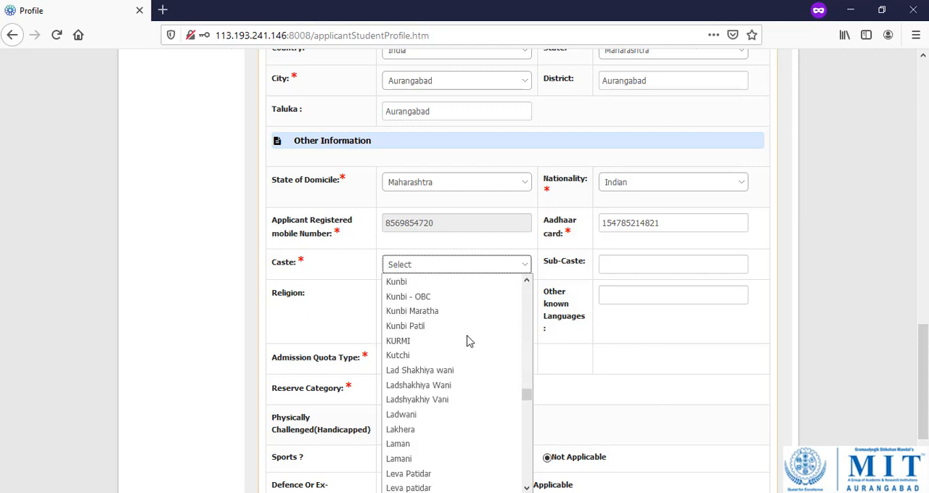
scroll(468, 342, "up", 2)
left_click(421, 386)
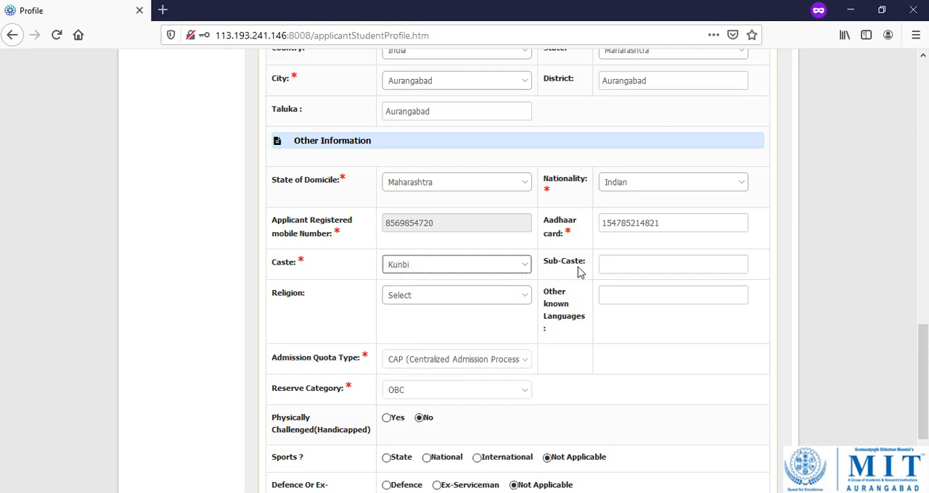
Enter kunbi as the sub-caste, choose Hindu as the religion and enter english under other known languages.
left_click(651, 267)
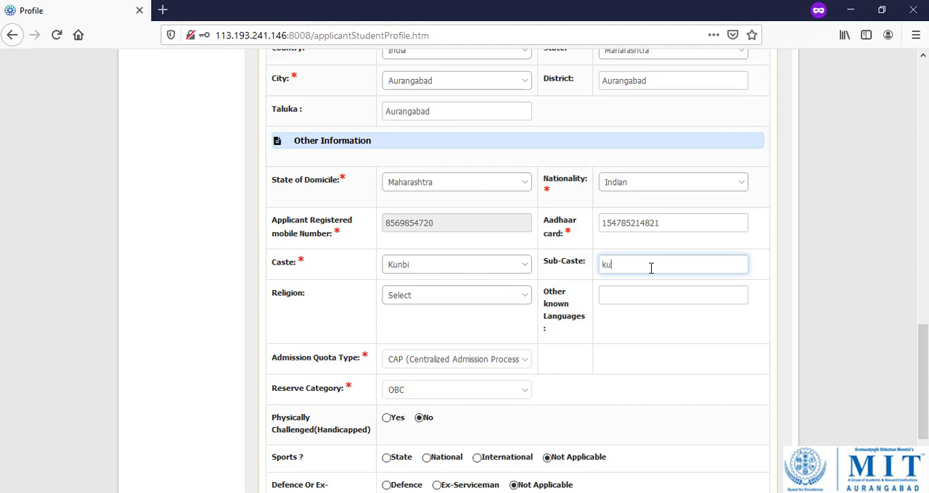
key("Tab")
key("Down")
key("Down")
key("Down")
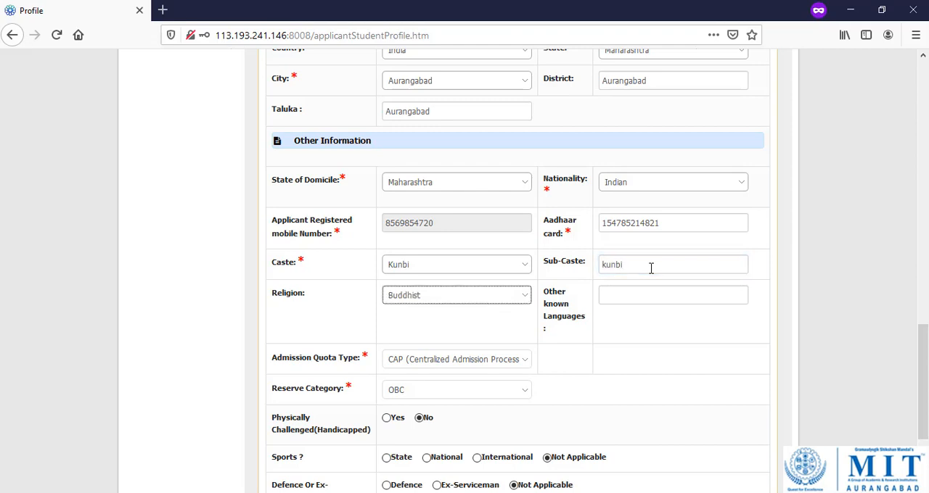
key("Down")
key("Up")
key("Tab")
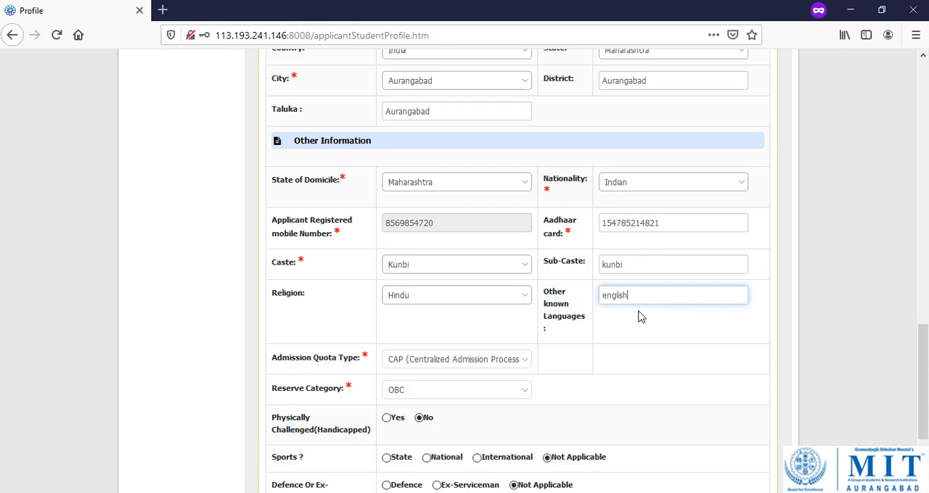
Save the Personal Information section and proceed to the Parent Detail section.
scroll(637, 317, "down", 3)
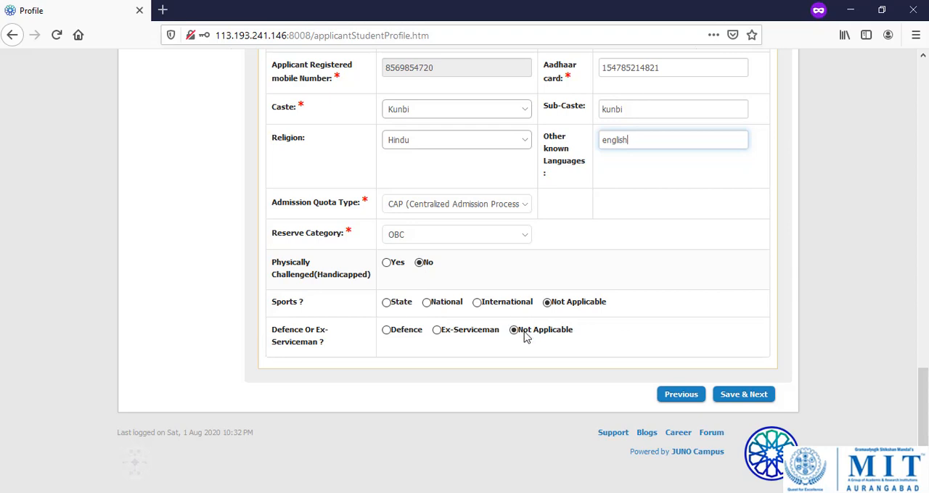
left_click(744, 403)
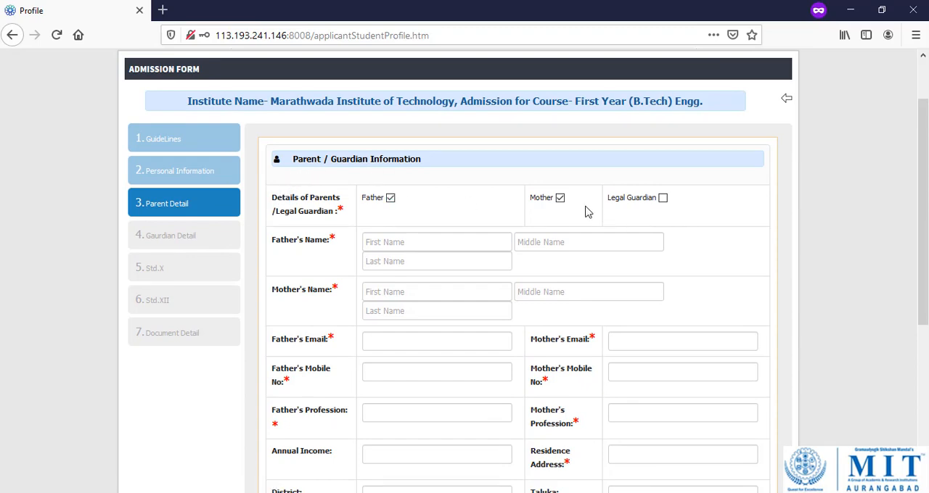
scroll(534, 210, "down", 2)
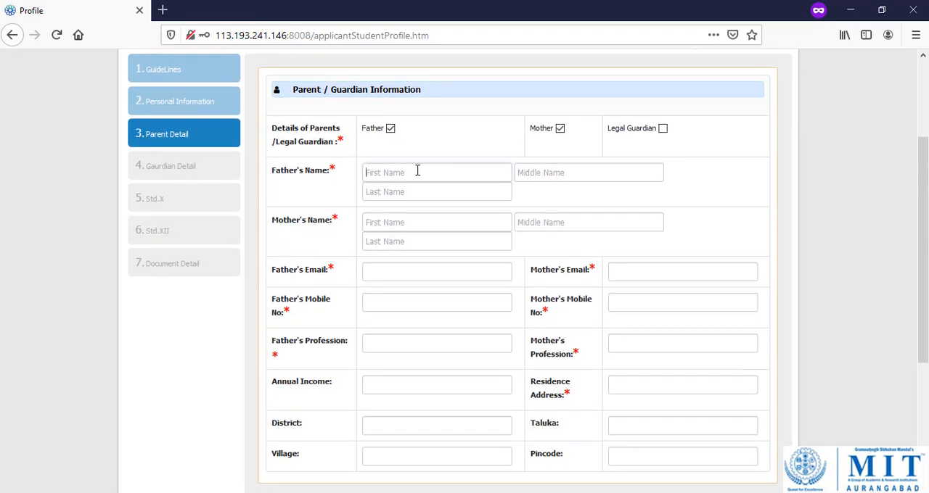
Enter the father's first, middle and last name in the Parent / Guardian Information.
left_click(417, 171)
key("Tab")
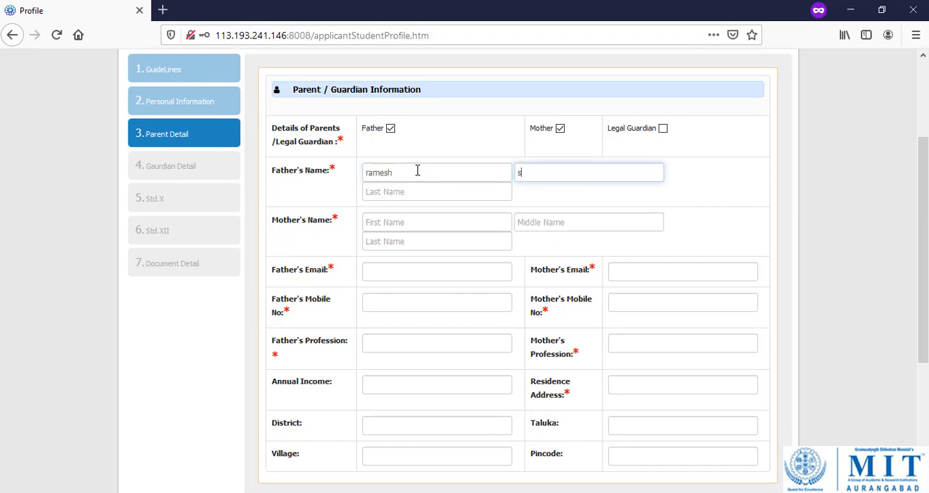
key("Tab")
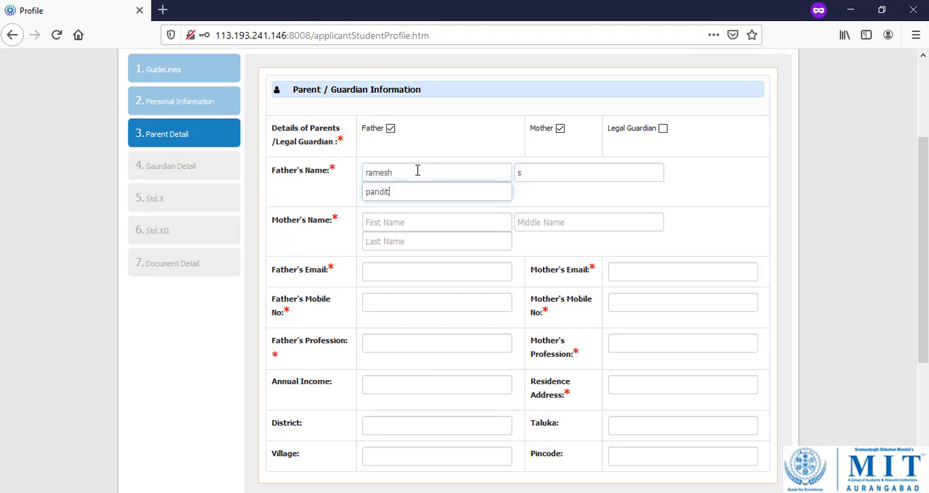
Enter the mother's first, middle and last name in the Parent / Guardian Information.
key("Tab")
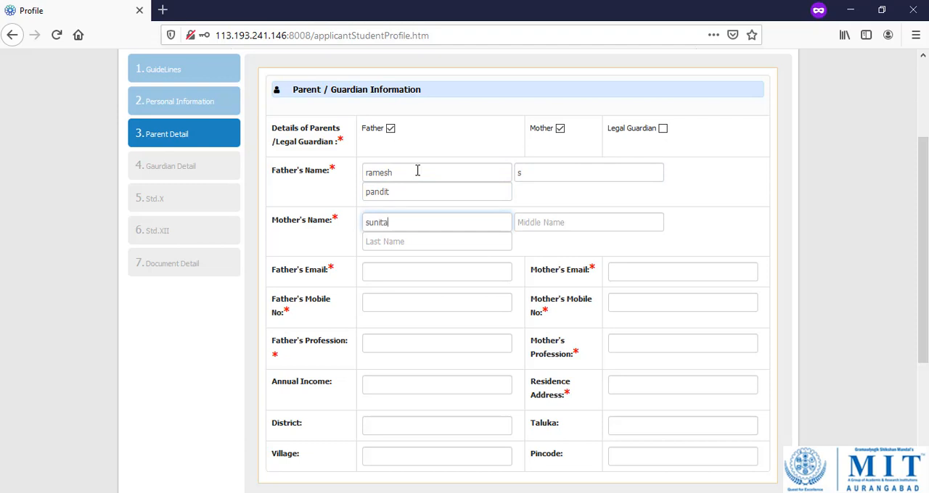
key("Tab")
key("Tab")
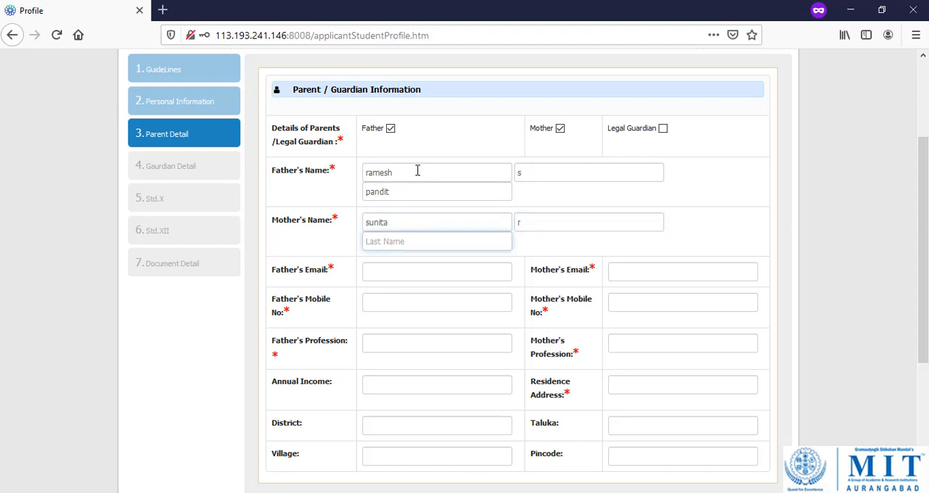
Fill in the e-mail addresses and mobile numbers of both the father and the mother.
key("Tab")
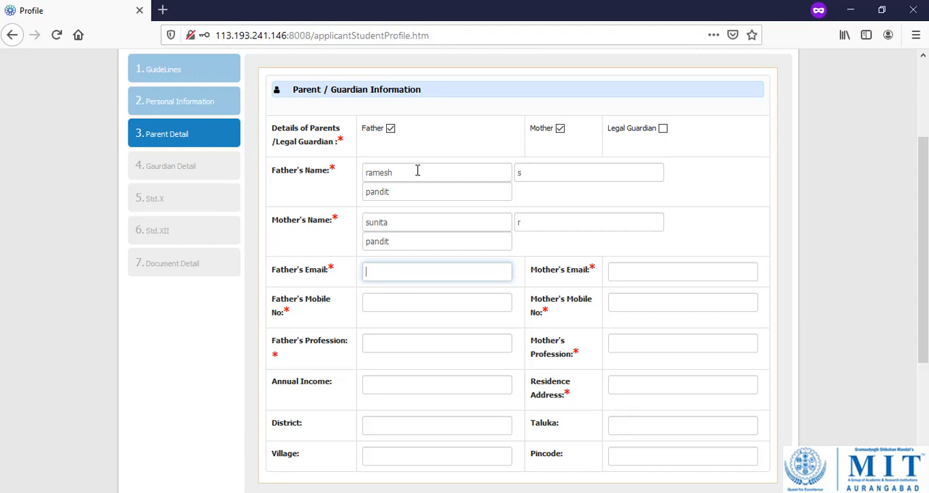
key("ctrl+v")
left_click(663, 274)
key("ctrl+v")
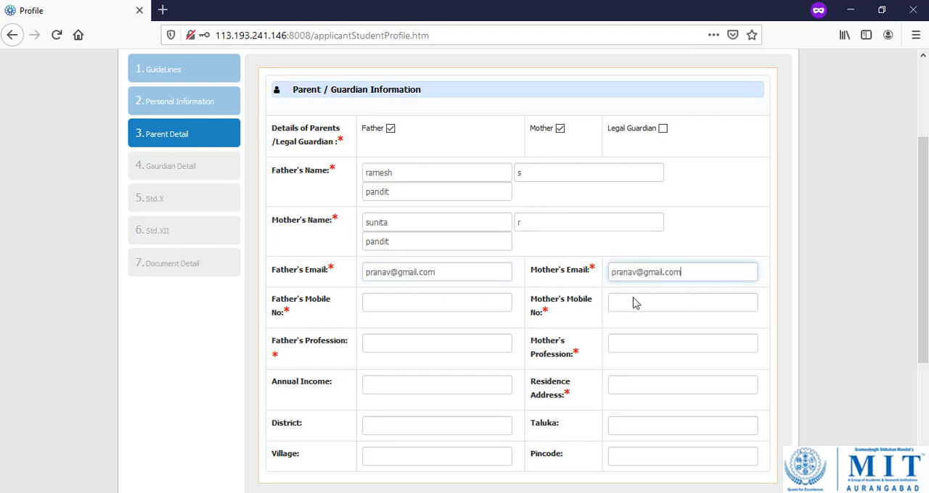
left_click(414, 303)
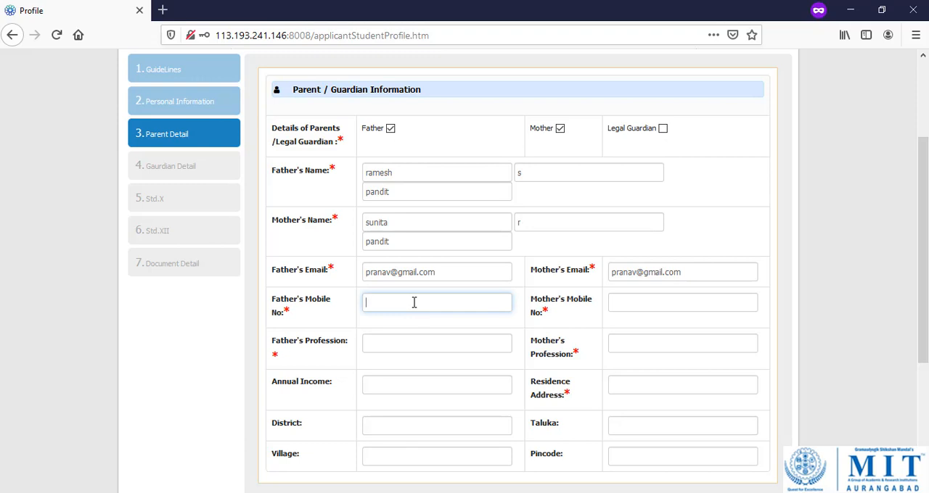
key("Tab")
type("412547852")
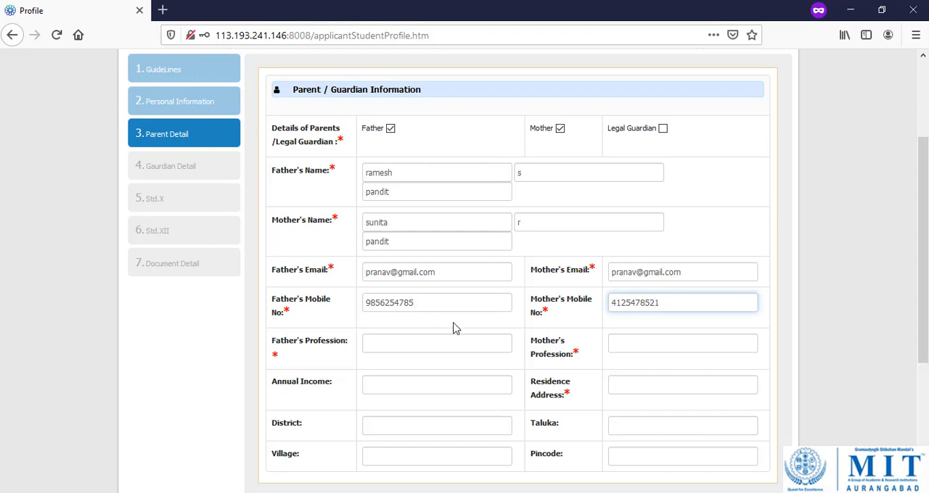
Enter professor as the profession of both parents and set the annual income to 500000.
key("Tab")
type("prof")
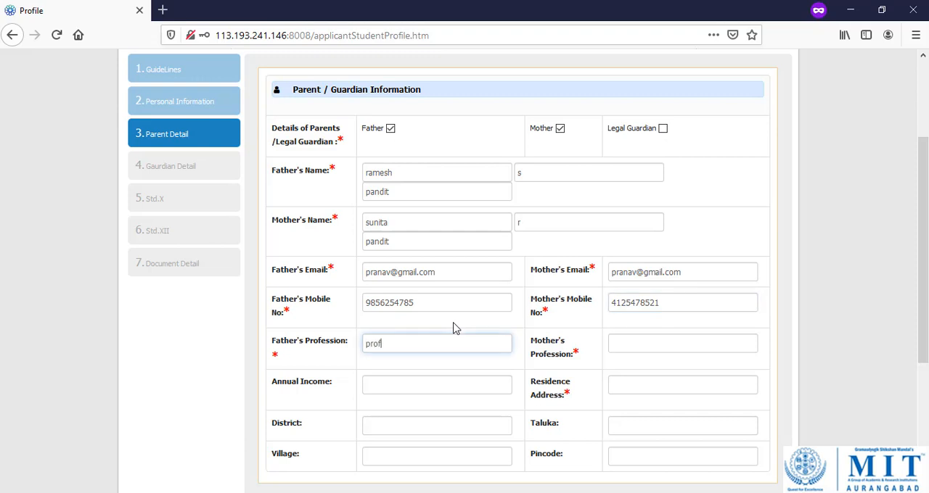
type("essor")
key("Tab")
type("pro")
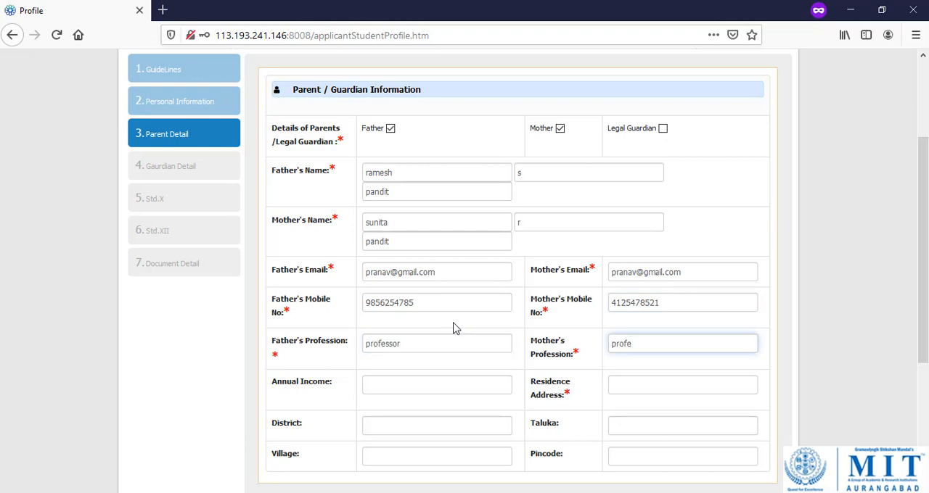
key("Tab")
type("5")
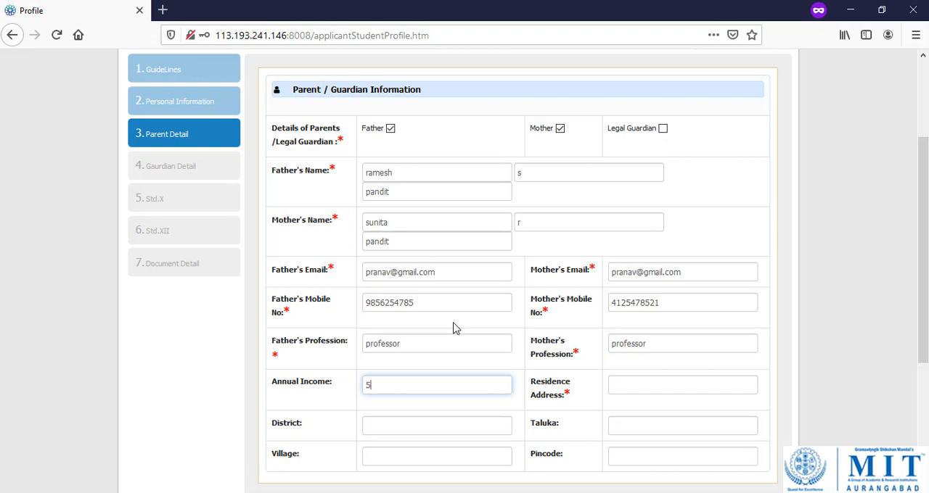
type("00000")
Fill in the parents' residence address, district, taluka, village and pincode, and save the Parent Detail section.
key("Tab")
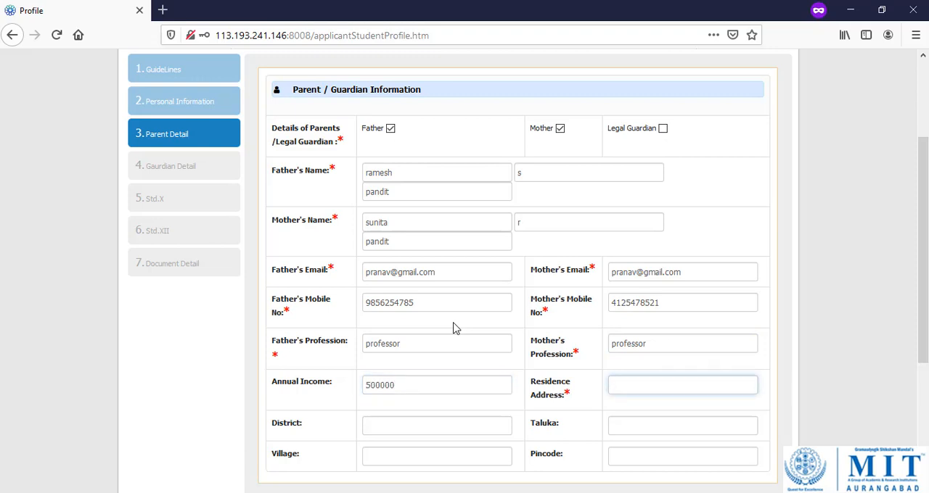
type("abad")
key("Tab")
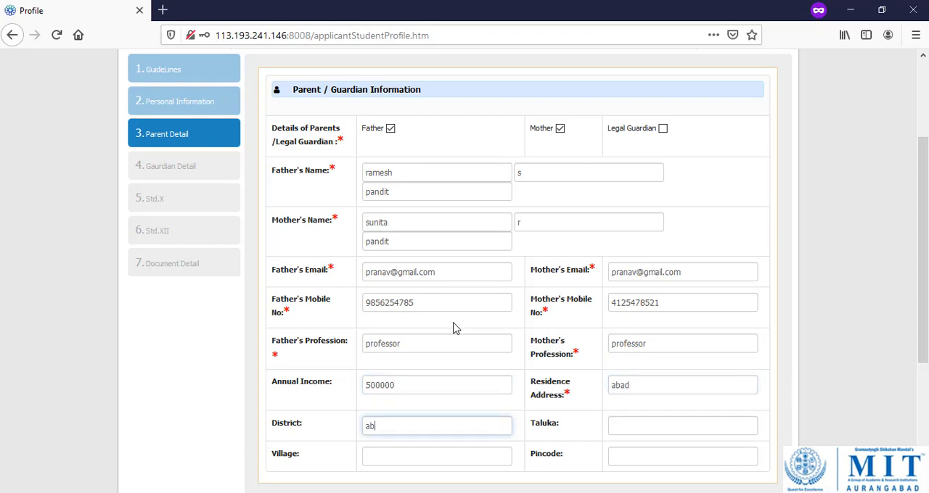
key("Tab")
type("abad")
key("Tab")
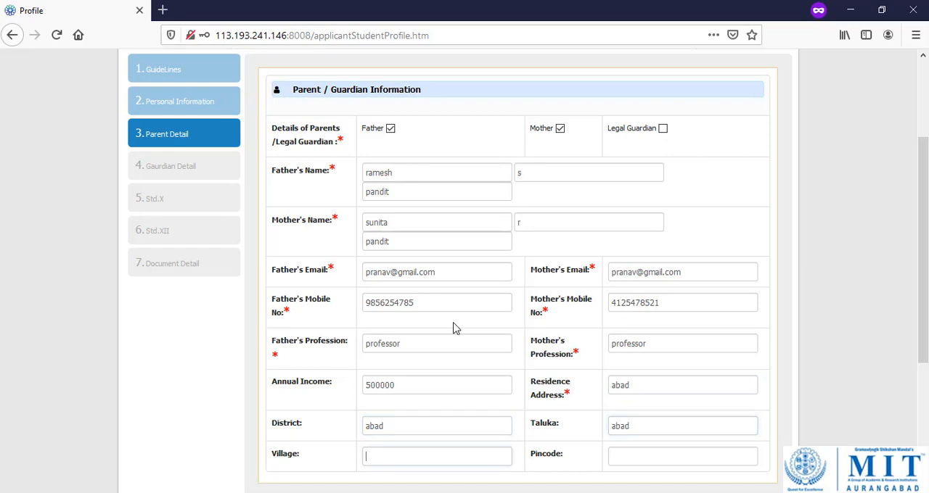
type("abad")
key("Tab")
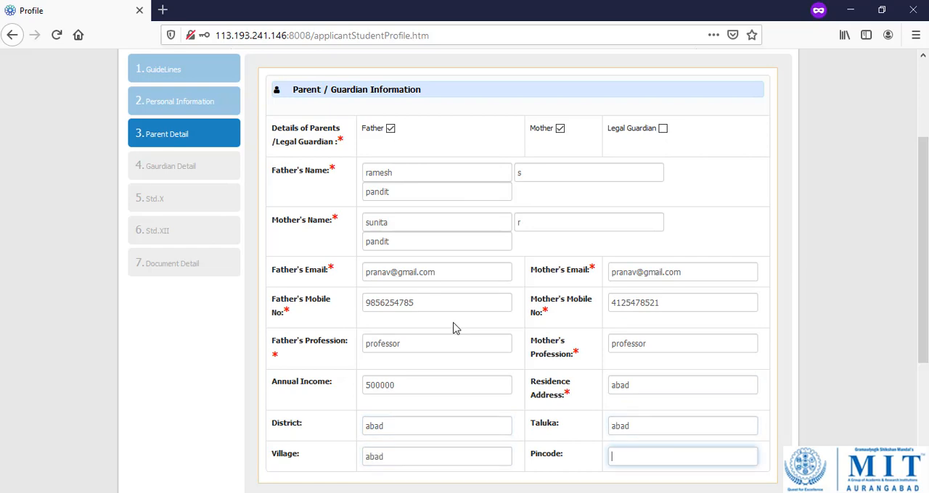
type("431001")
scroll(455, 326, "down", 5)
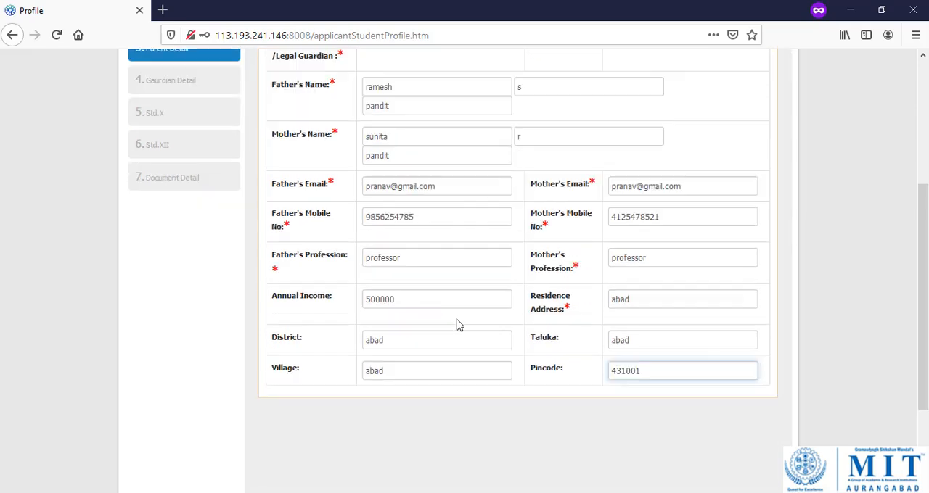
left_click(736, 406)
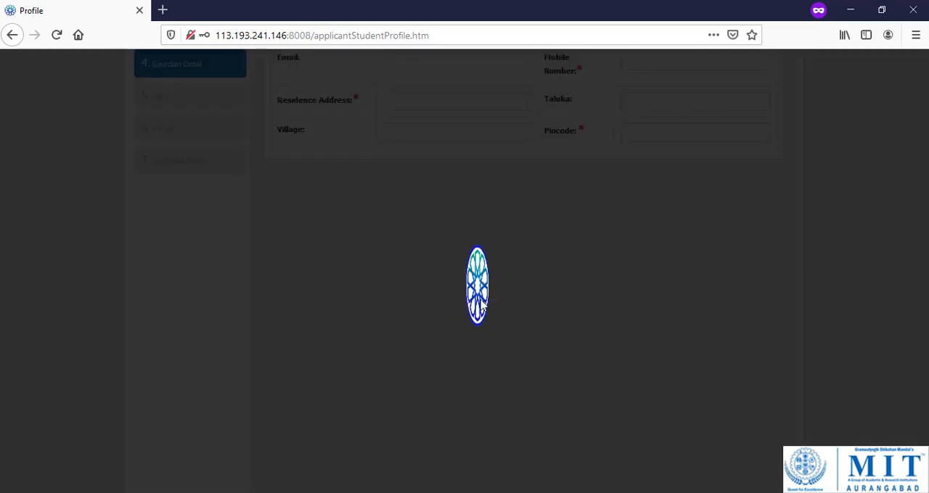
Enter the guardian's first, middle and last name in the guardian details.
scroll(469, 348, "up", 2)
scroll(469, 349, "up", 3)
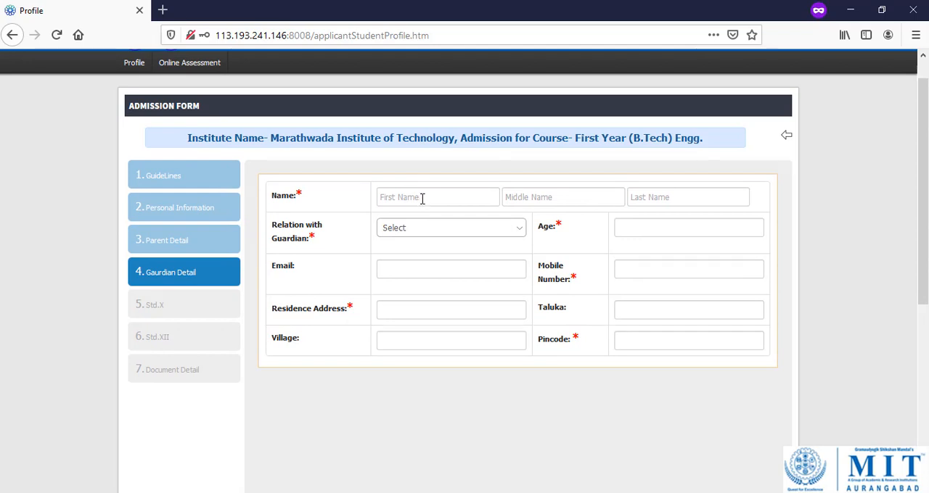
left_click(422, 199)
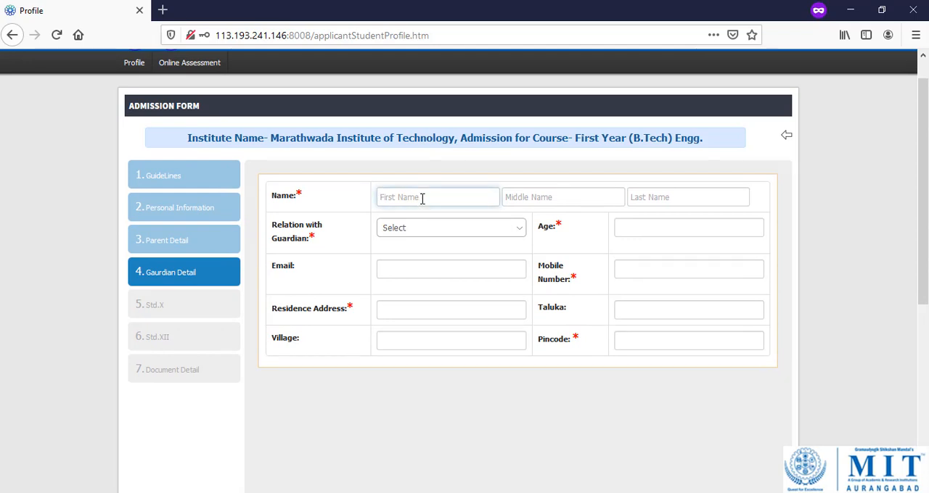
key("Tab")
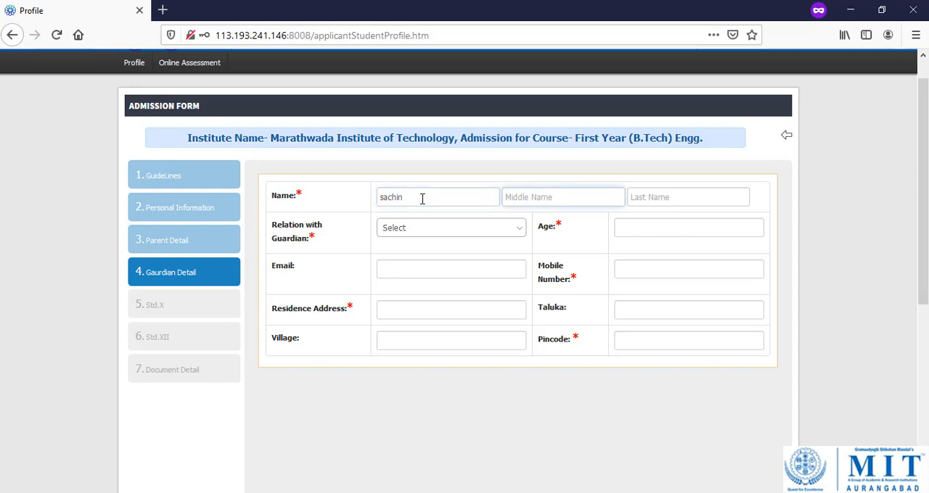
key("Tab")
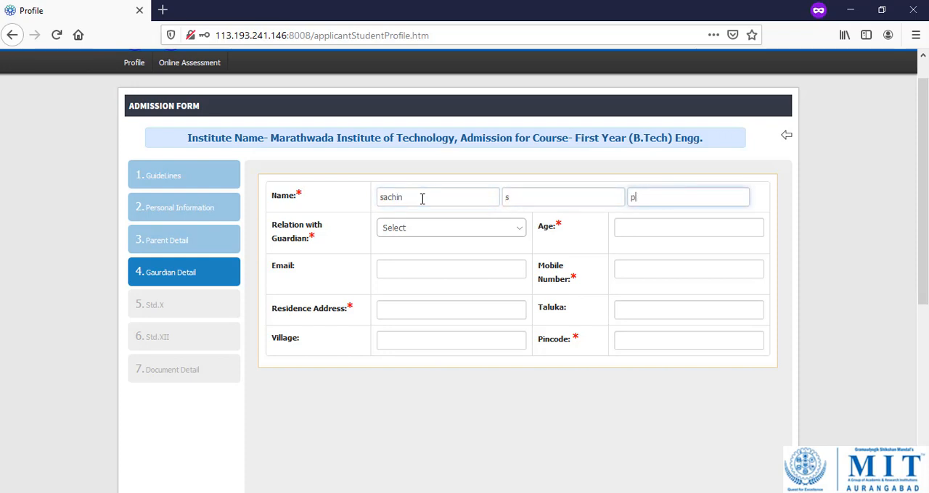
Choose Uncle as the relation with the guardian and set the guardian's age to 40.
key("Tab")
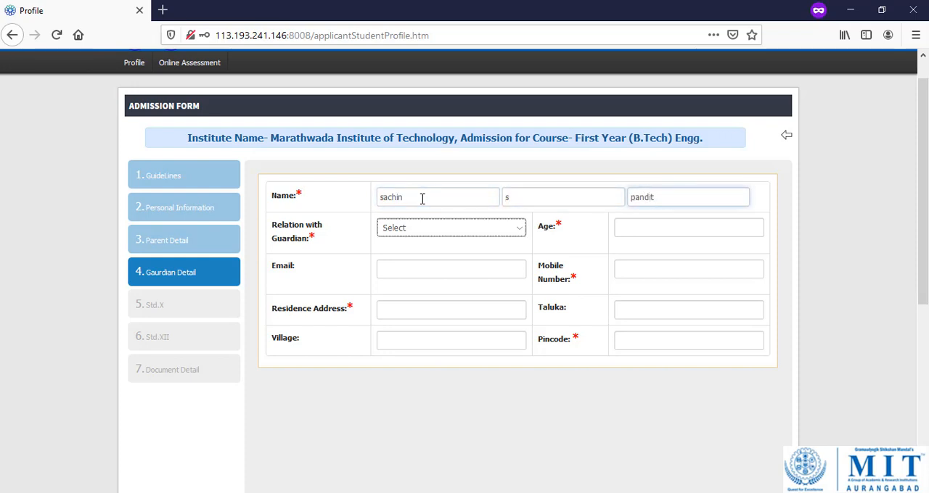
left_click(477, 227)
left_click(435, 334)
left_click(657, 228)
type("40")
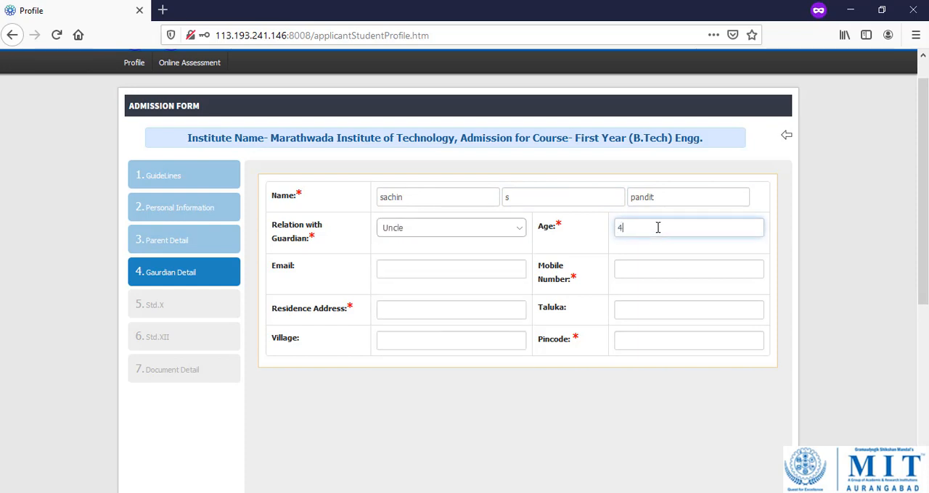
Fill in the guardian's e-mail address and mobile number.
key("Tab")
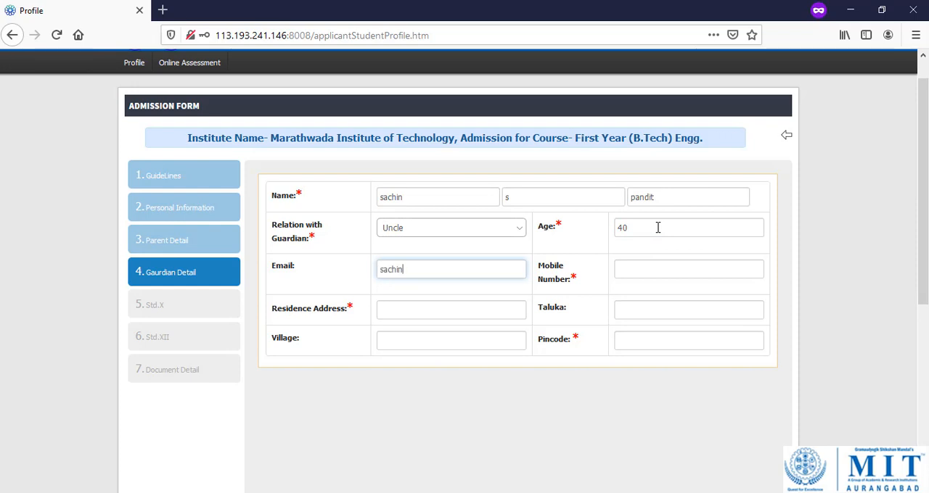
key("Tab")
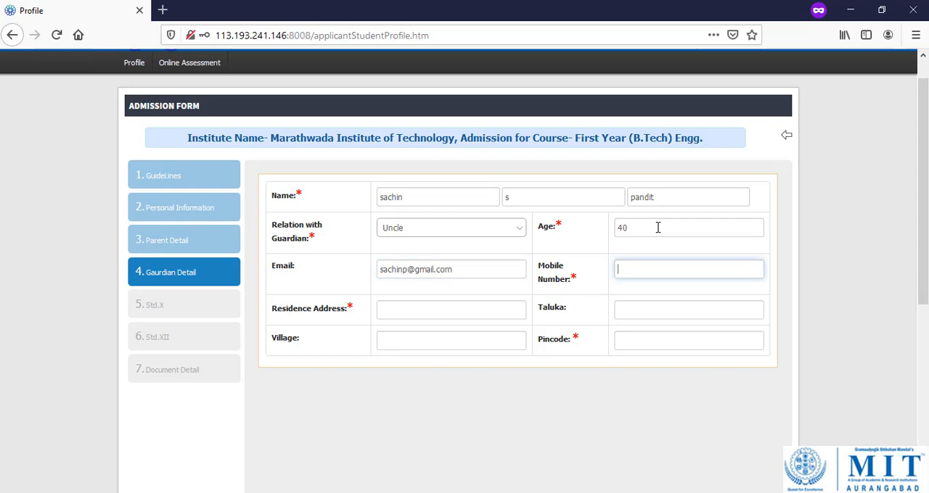
Fill in the guardian's residence address, taluka, village and pincode, and save the guardian details.
key("Tab")
type("aba")
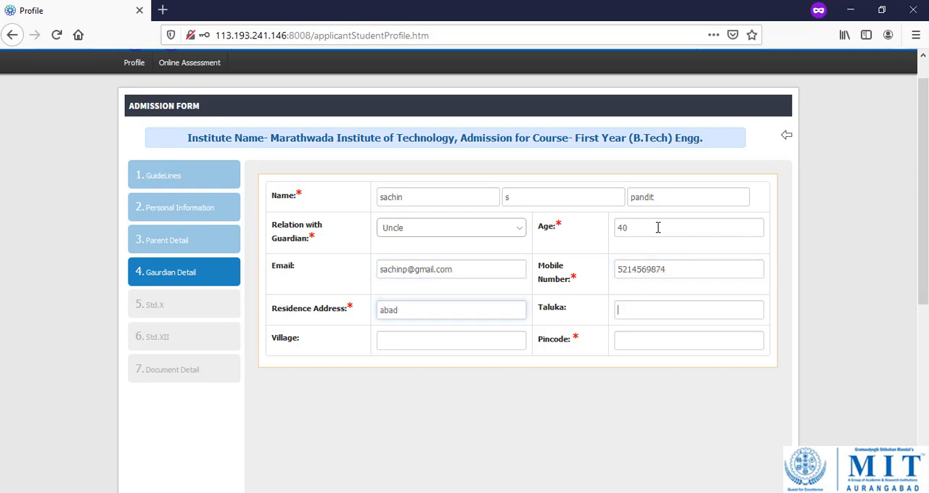
type("abad")
key("Tab")
type("abad")
key("Tab")
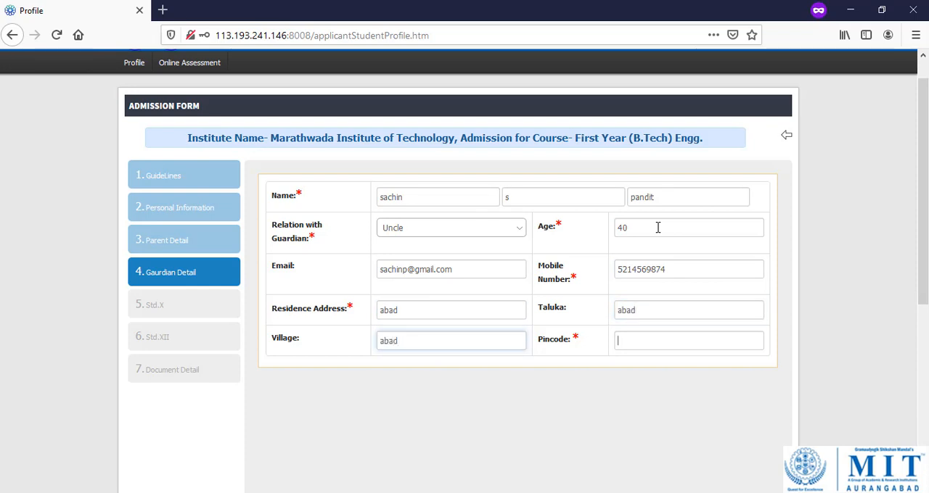
type("431001")
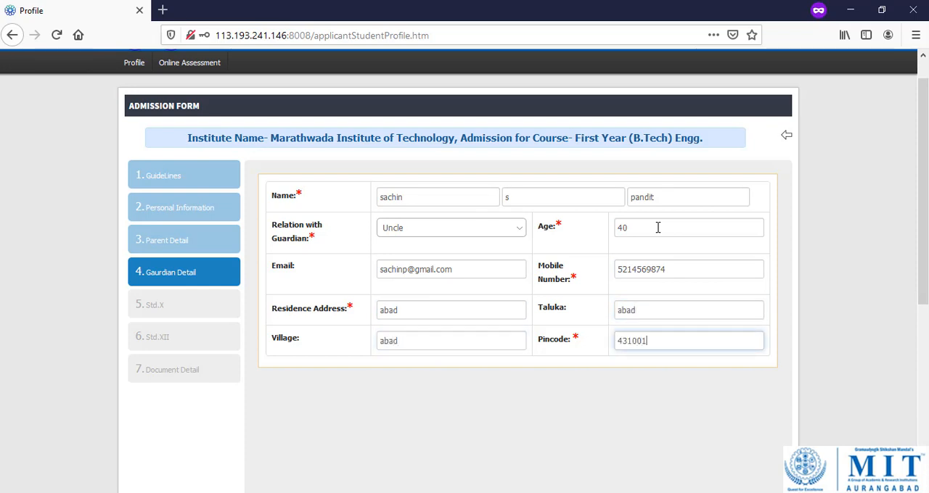
scroll(690, 432, "down", 4)
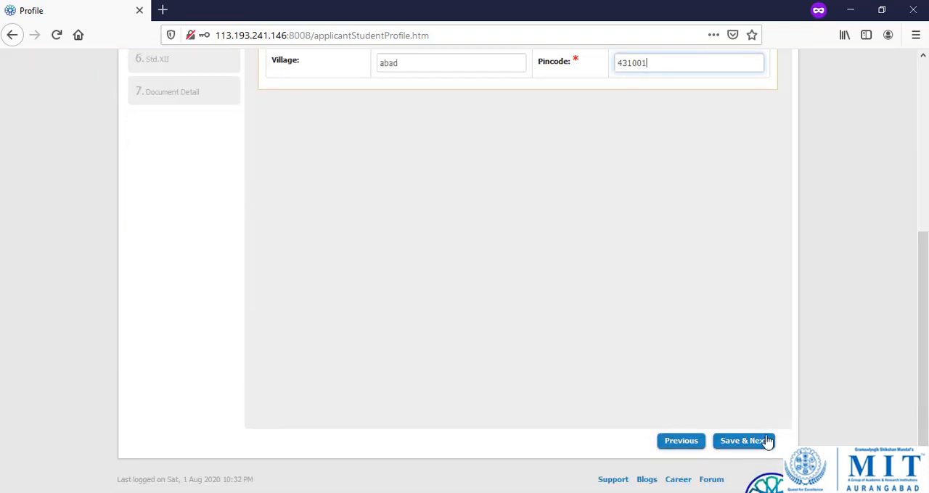
left_click(762, 443)
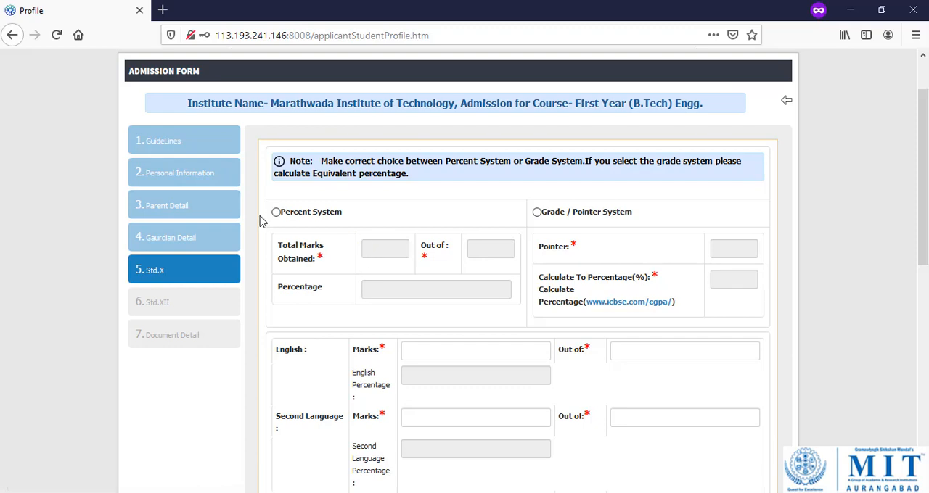
Choose the Percent System for Std. X and enter total marks of 550 out of 600.
left_click(276, 214)
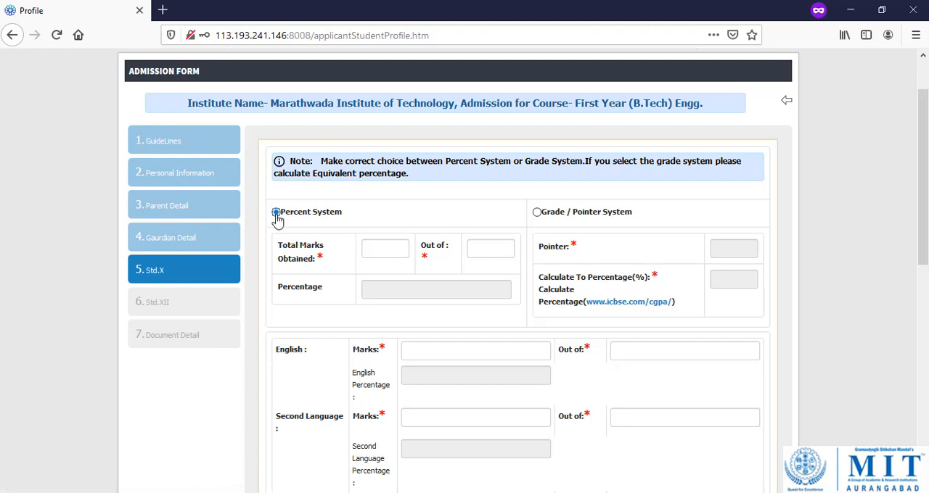
left_click(387, 251)
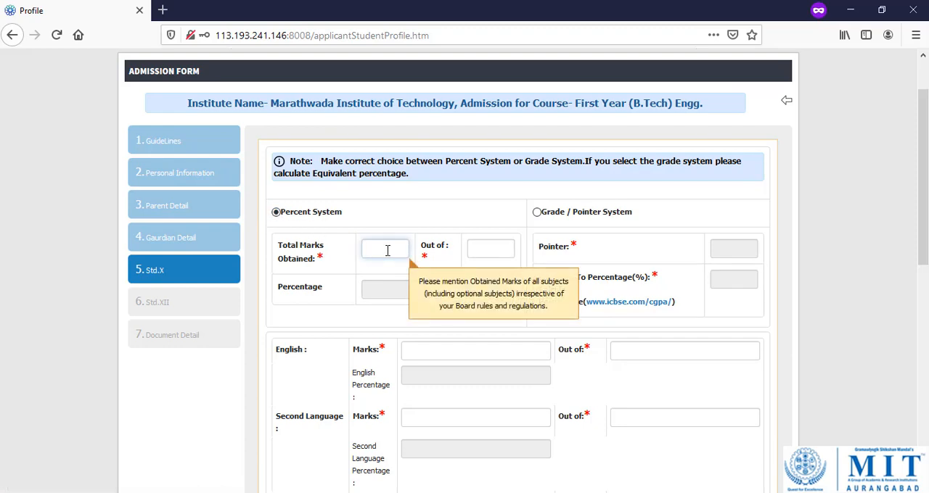
type("550")
key("Tab")
type("600")
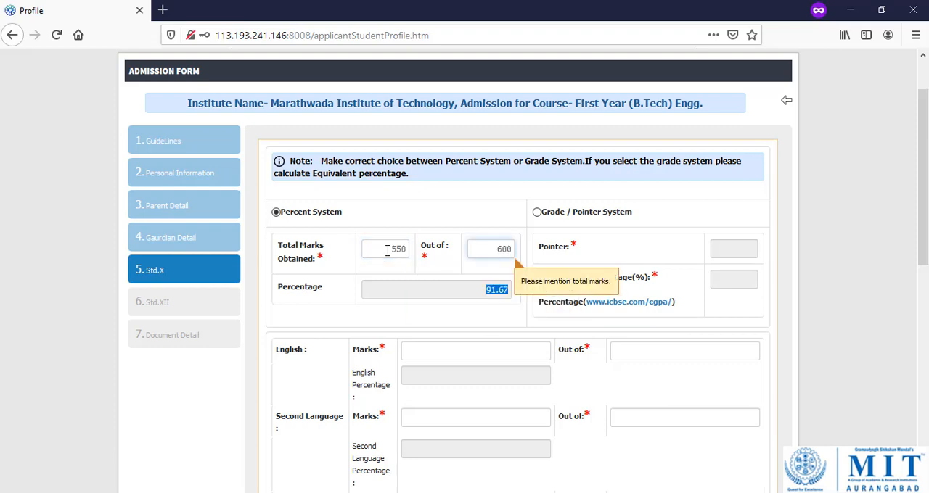
key("Tab")
key("Tab")
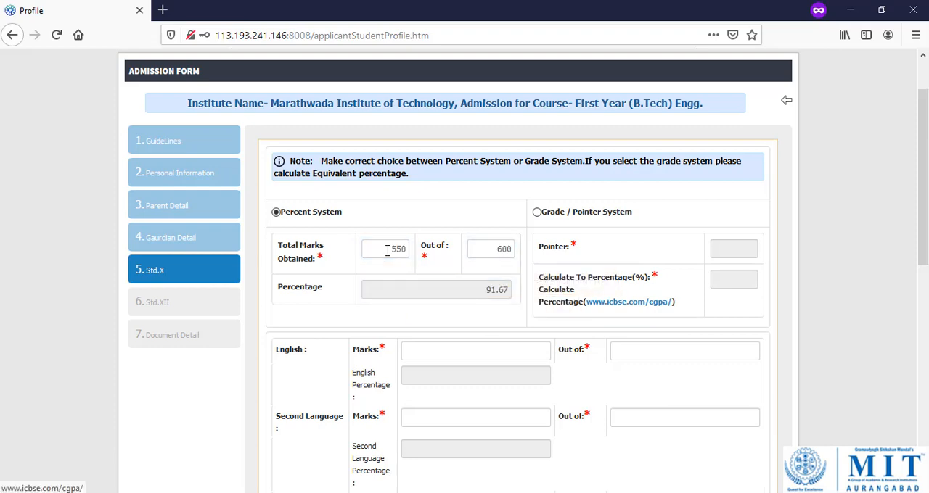
Enter the Std. X English marks as 80 out of 100.
scroll(513, 328, "down", 2)
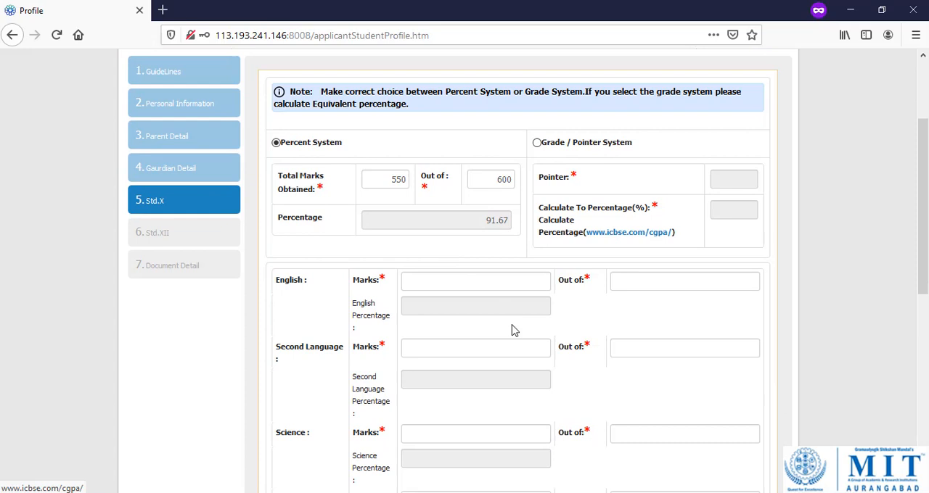
left_click(498, 284)
type("8")
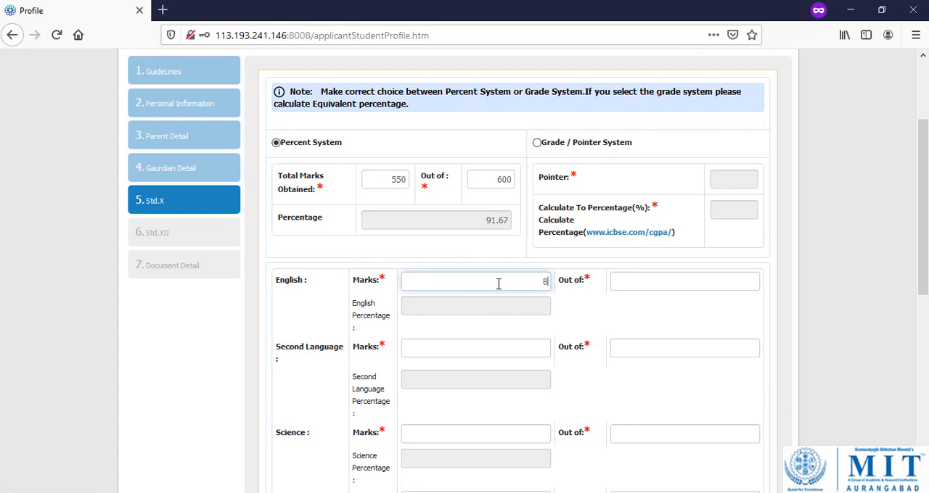
type("0")
key("Tab")
type("100")
key("Tab")
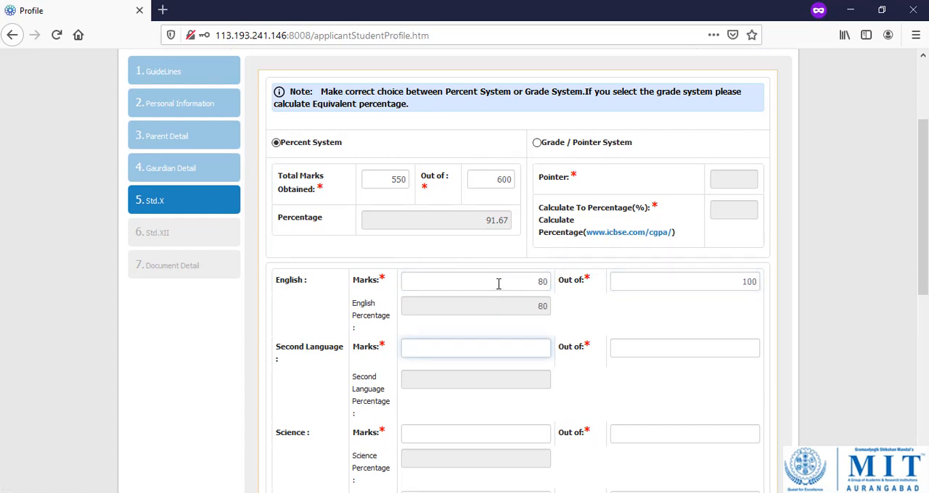
Enter the Std. X marks for Second Language as 80 out of 100 and for Science as 70 out of 100.
key("Tab")
type("100")
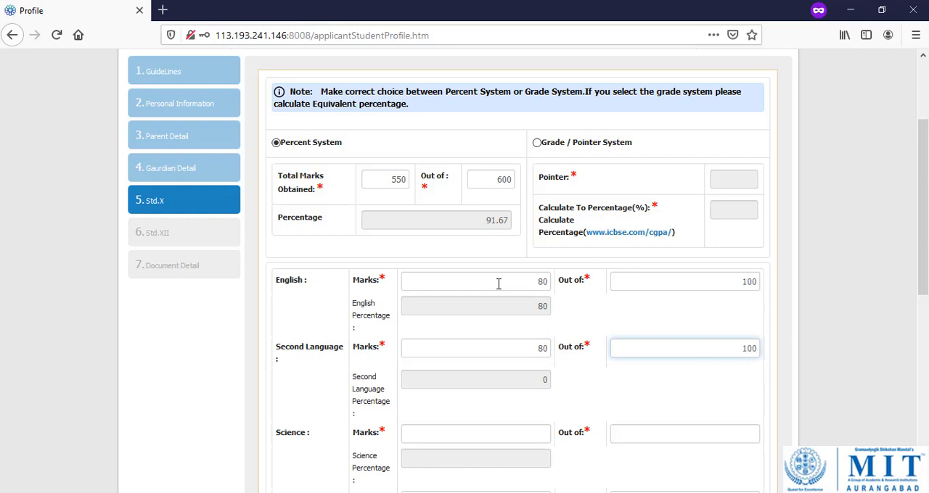
key("Tab")
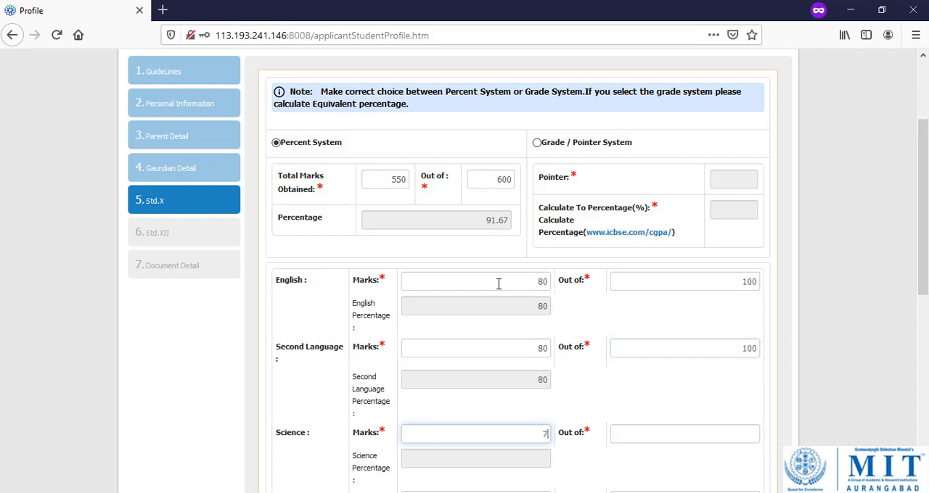
type("70")
key("Tab")
type("100")
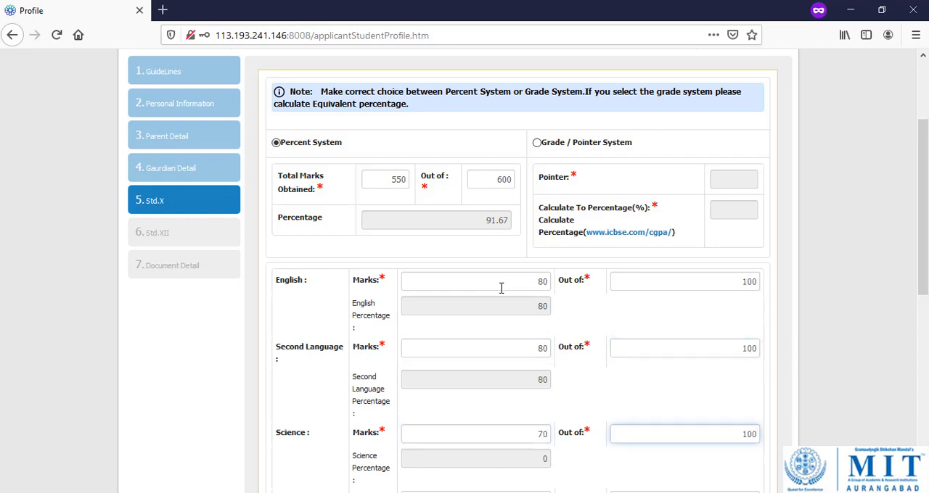
Enter the Std. X marks for Social Studies as 60 out of 100 and for Mathematics as 90 out of 100.
scroll(500, 291, "down", 3)
scroll(449, 222, "down", 3)
left_click(448, 222)
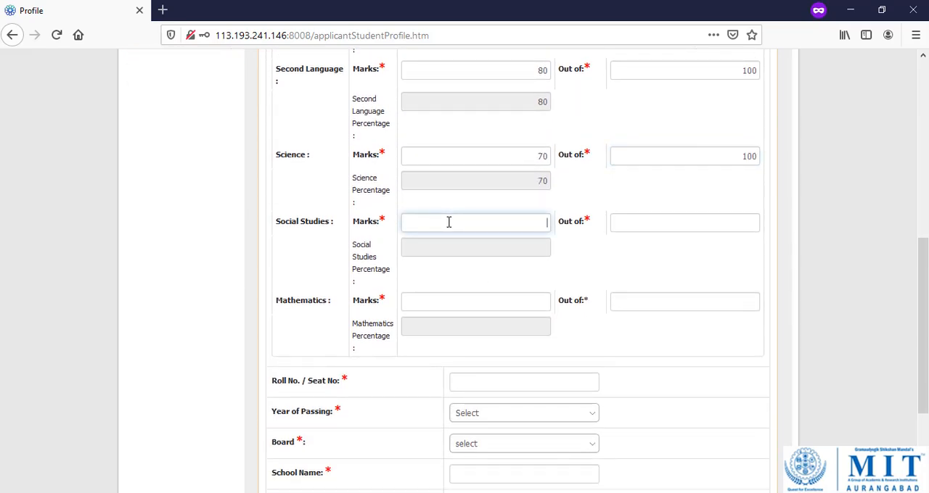
key("Tab")
type("1")
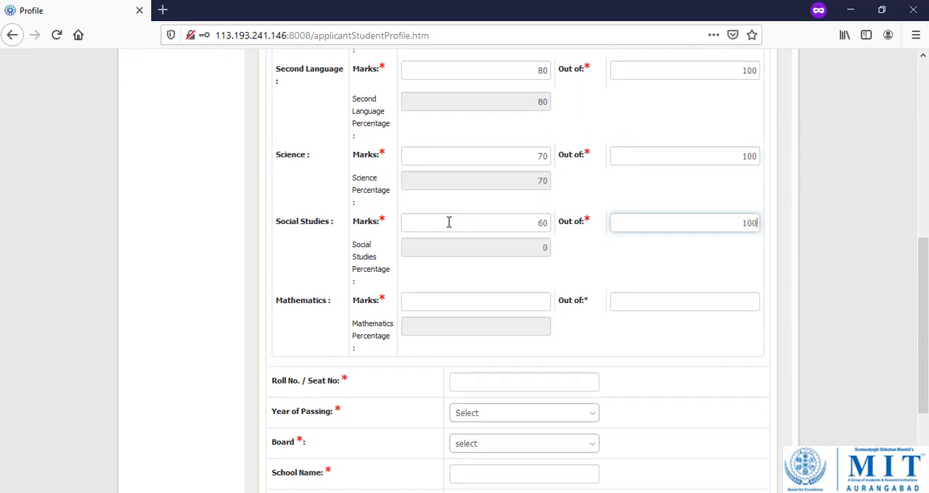
key("Tab")
type("90")
key("Tab")
type("100")
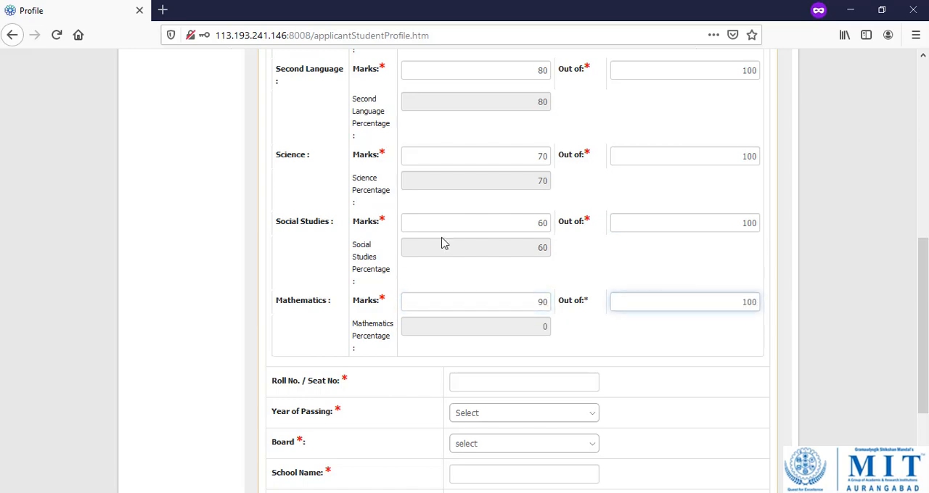
Fill in the Std. X roll or seat number and set the year of passing to 2018.
scroll(441, 244, "down", 3)
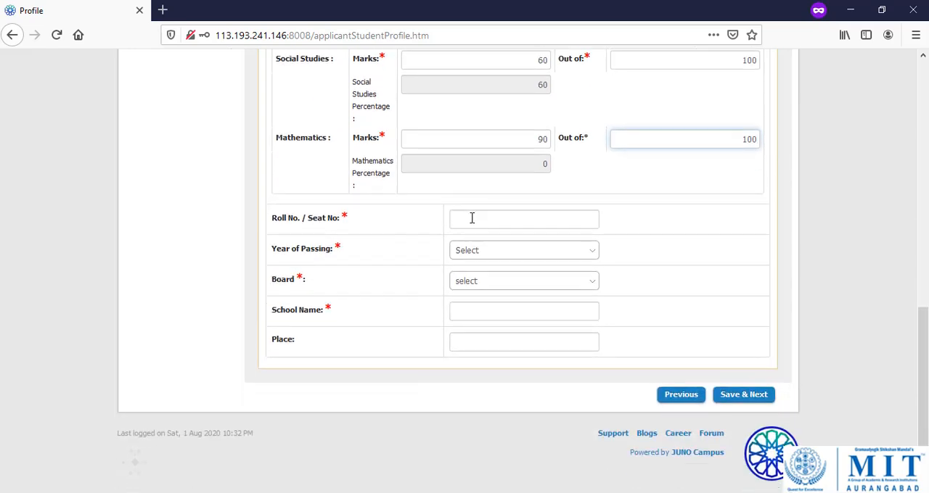
left_click(472, 218)
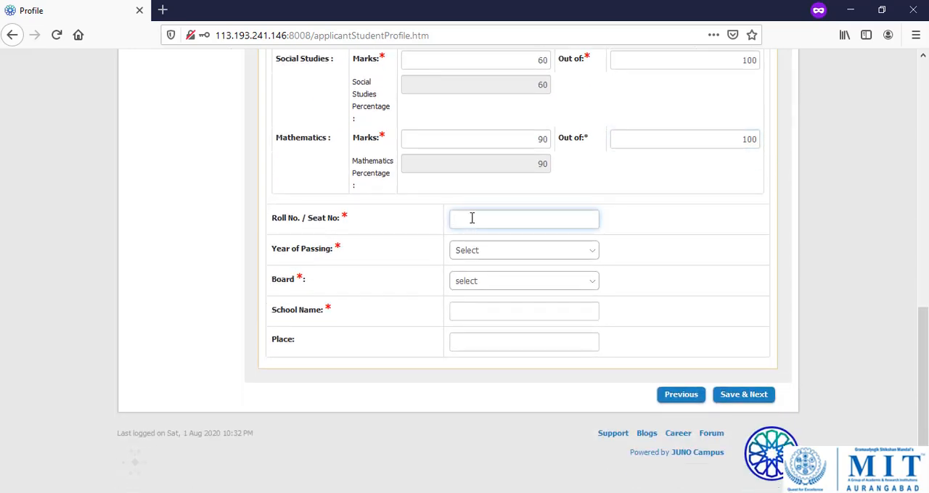
type("ssc012")
key("Tab")
left_click(526, 260)
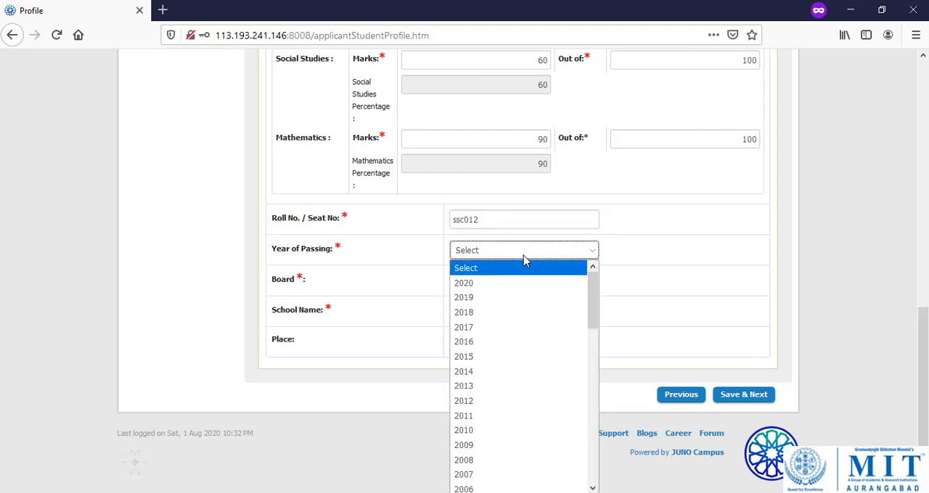
left_click(503, 297)
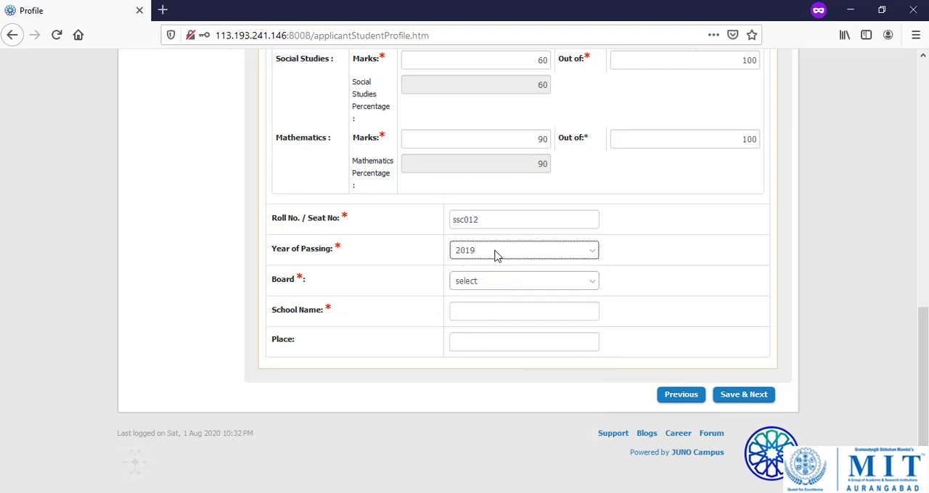
left_click(497, 255)
left_click(481, 313)
Choose MAHARASHTRA STATE BOARD for Std. X and enter "sb highschool" as the school name and "abad" as the place.
left_click(506, 283)
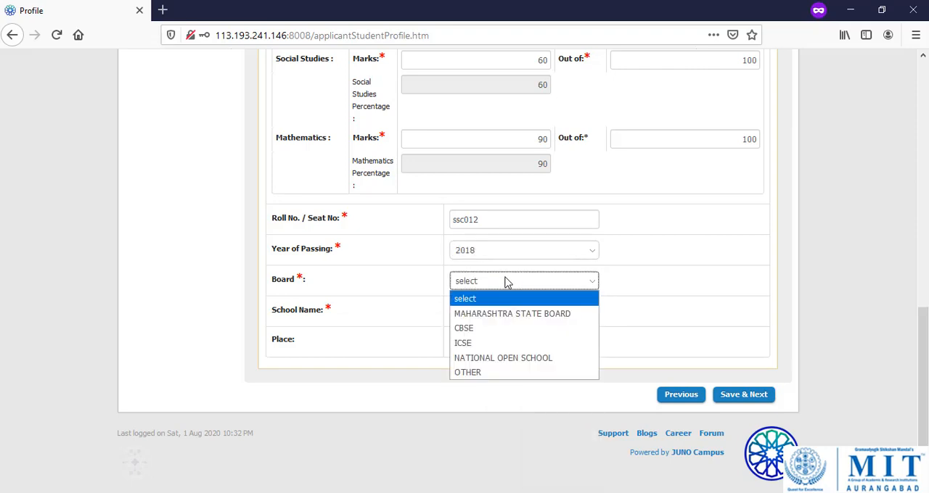
left_click(495, 315)
left_click(492, 314)
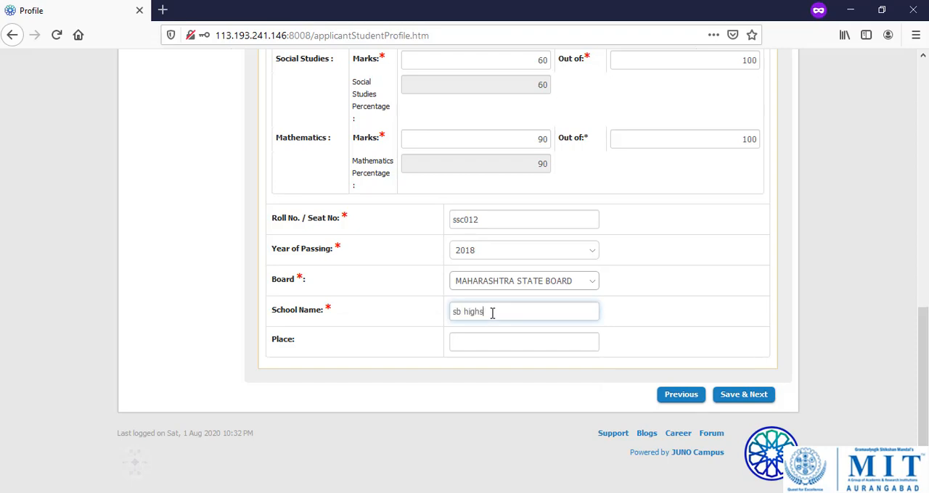
key("Tab")
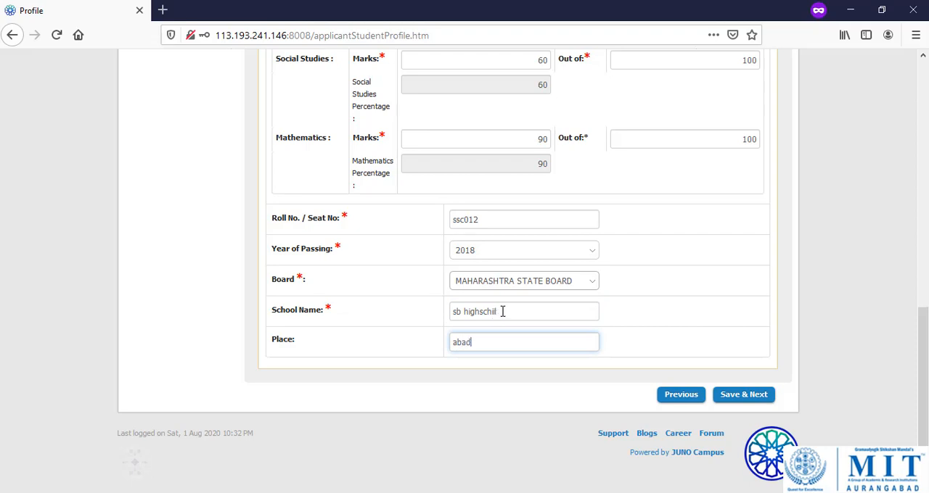
left_click(502, 312)
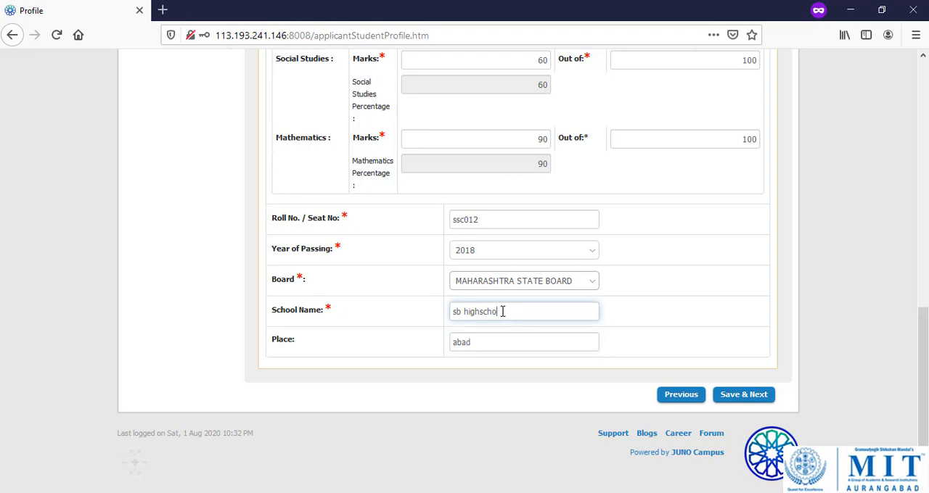
Save the Std. X details and continue to the Std. XII section.
left_click(743, 395)
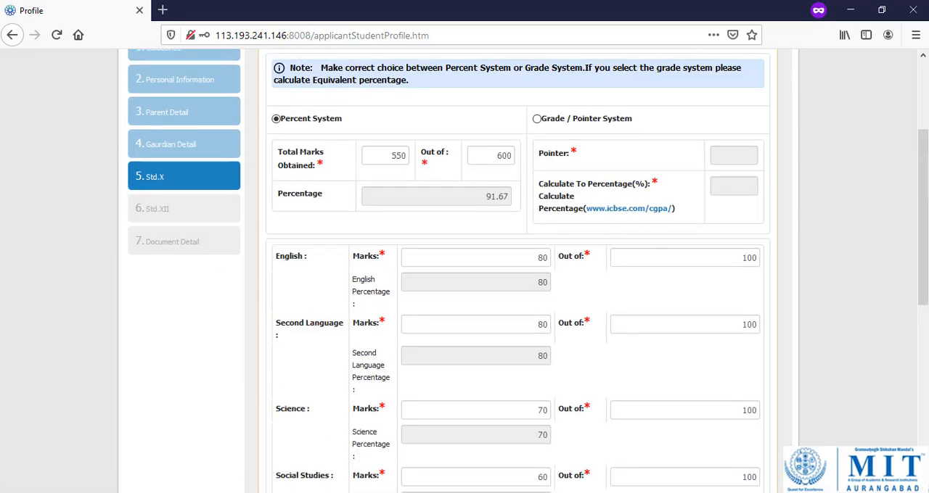
scroll(734, 383, "down", 6)
left_click(733, 399)
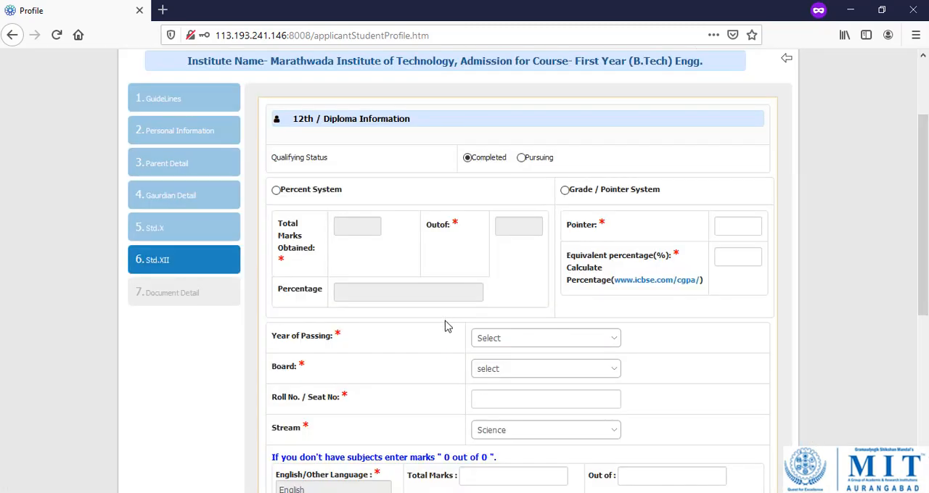
Choose the Percent System for Std. XII and enter total marks of 550 out of 600.
scroll(436, 319, "up", 2)
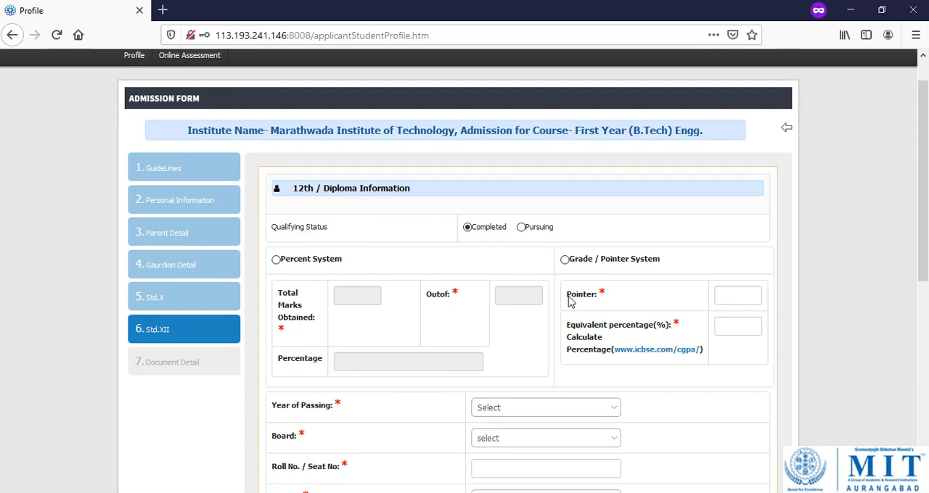
scroll(534, 256, "down", 2)
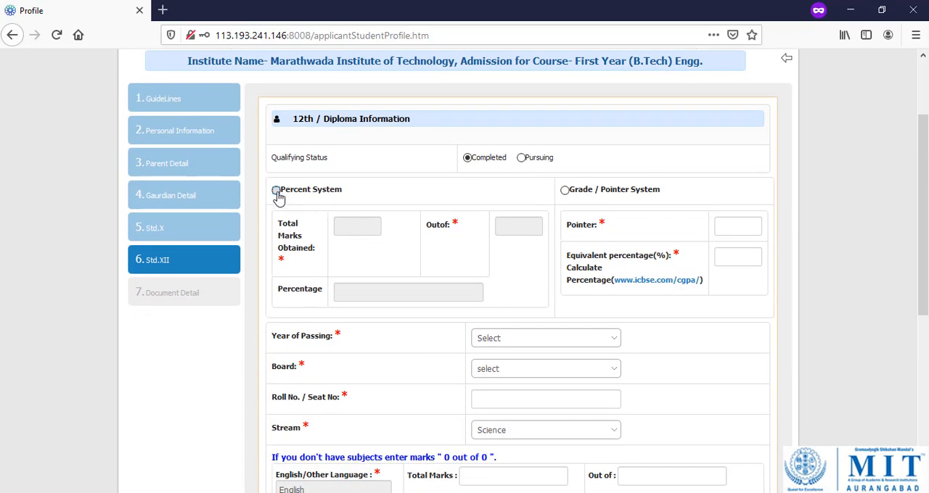
left_click(278, 192)
left_click(363, 226)
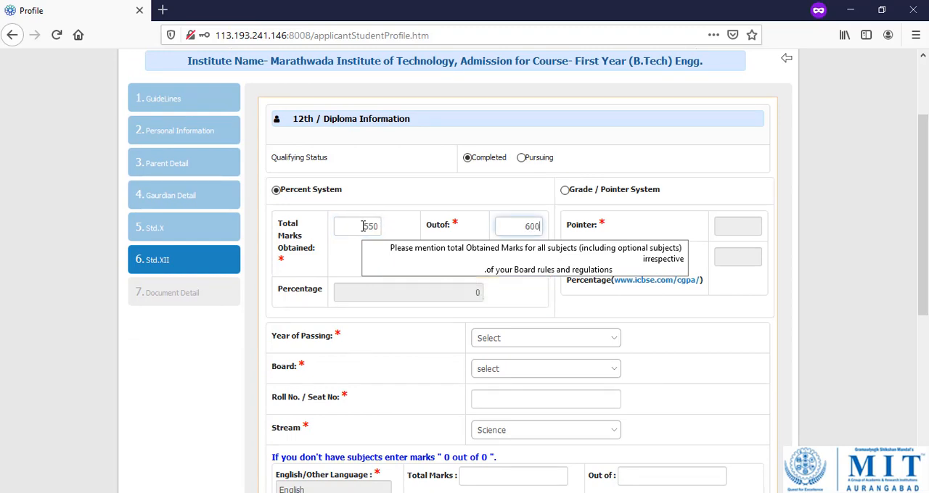
key("Tab")
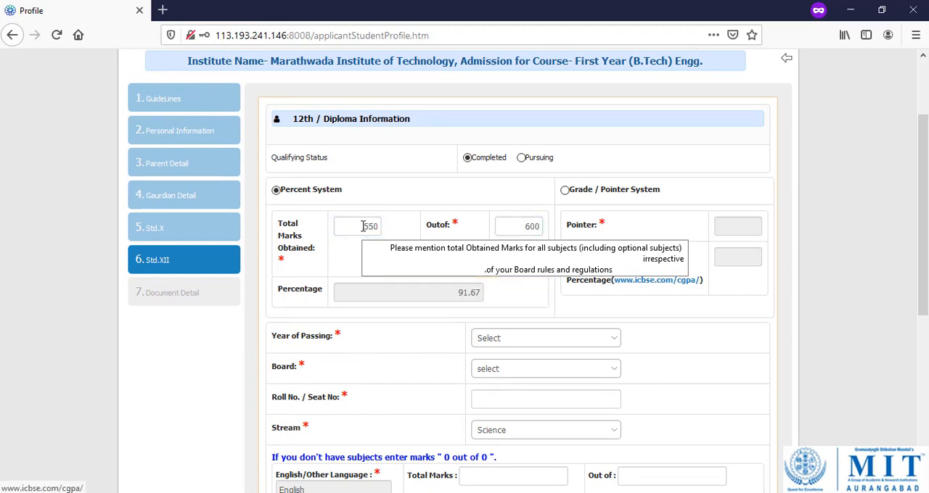
Set the Std. XII year of passing to 2020 and the board to MAHARASHTRA STATE BOARD, and fill in the seat number.
left_click(518, 341)
left_click(503, 69)
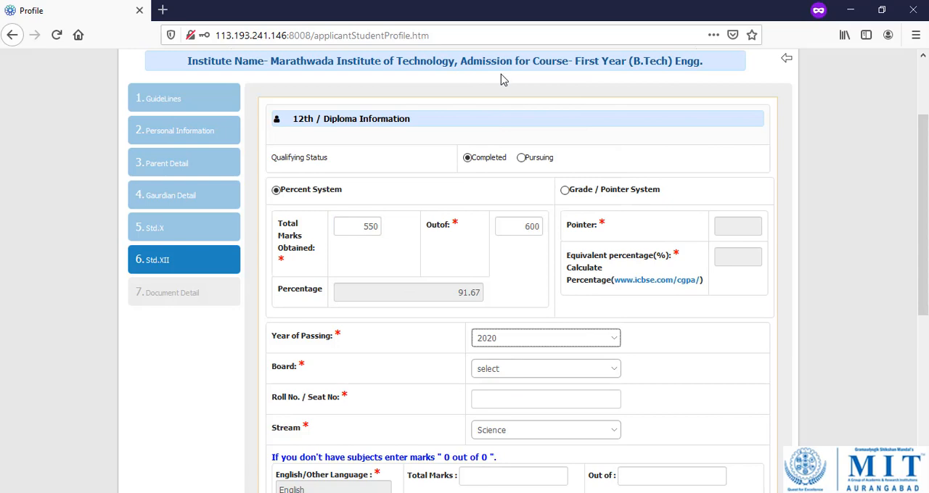
left_click(522, 370)
left_click(518, 403)
left_click(515, 401)
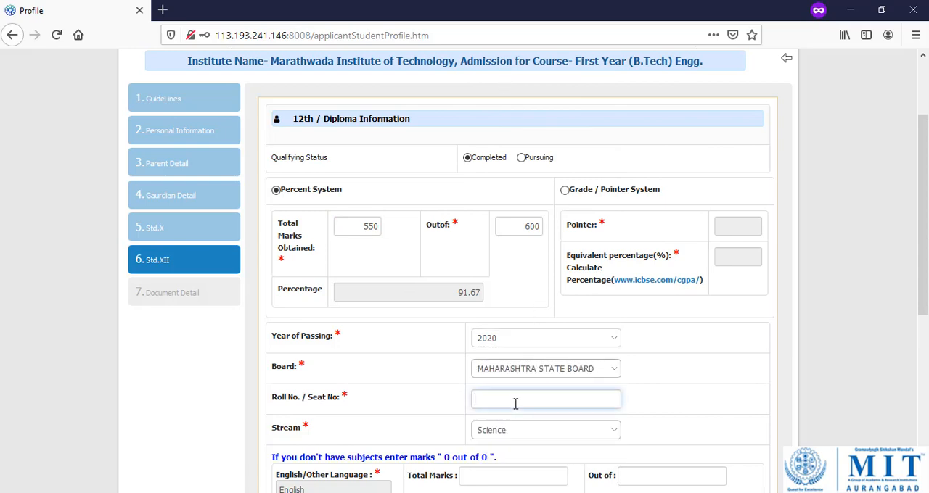
type("hsc123")
key("Tab")
Enter the Std. XII English marks as 80 out of 100.
scroll(515, 403, "down", 5)
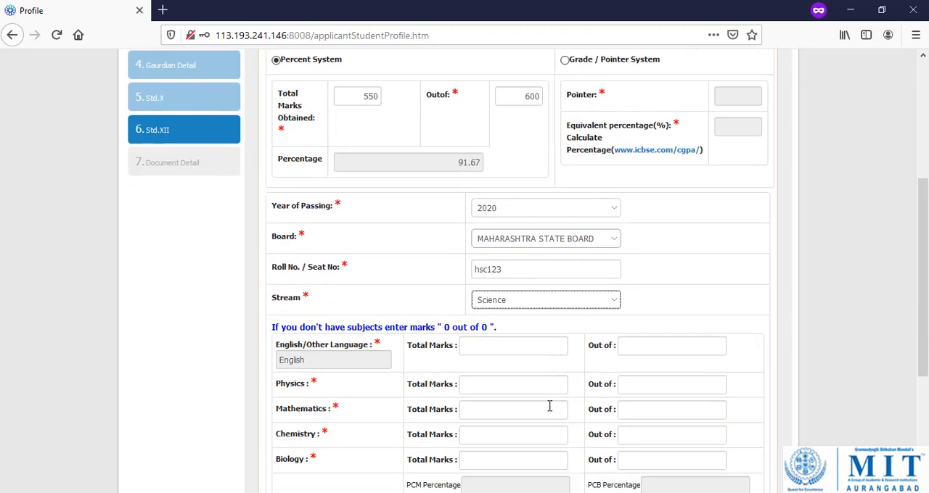
left_click(493, 200)
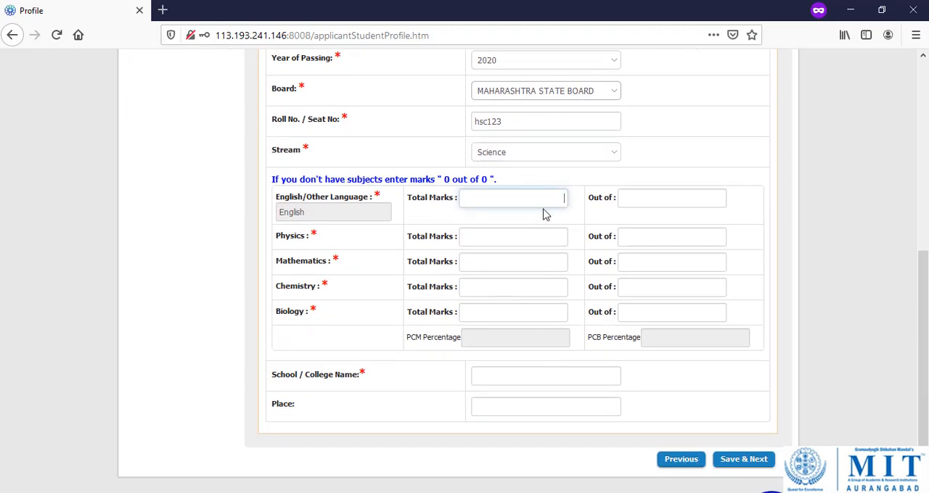
type("80")
key("Tab")
type("100")
key("Tab")
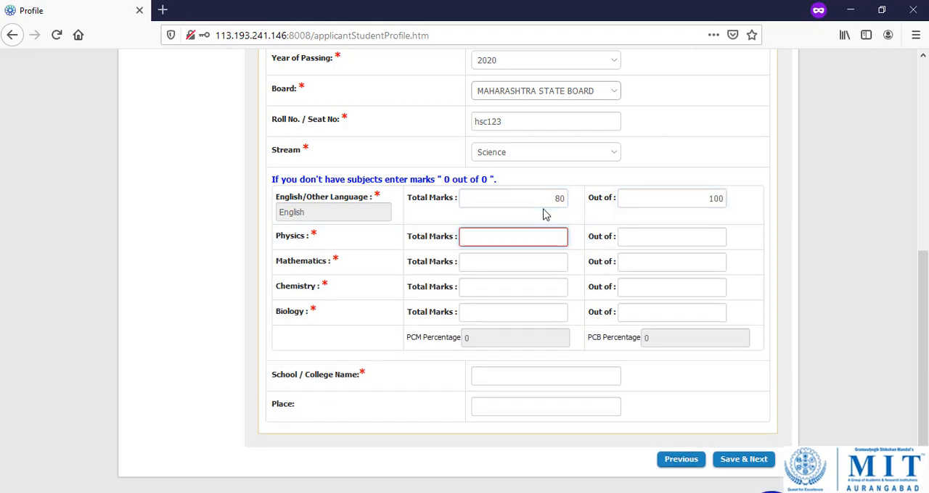
type("80")
Enter the Std. XII marks for Physics as 80 out of 100 and for Mathematics as 90 out of 100.
key("Tab")
type("100")
key("Tab")
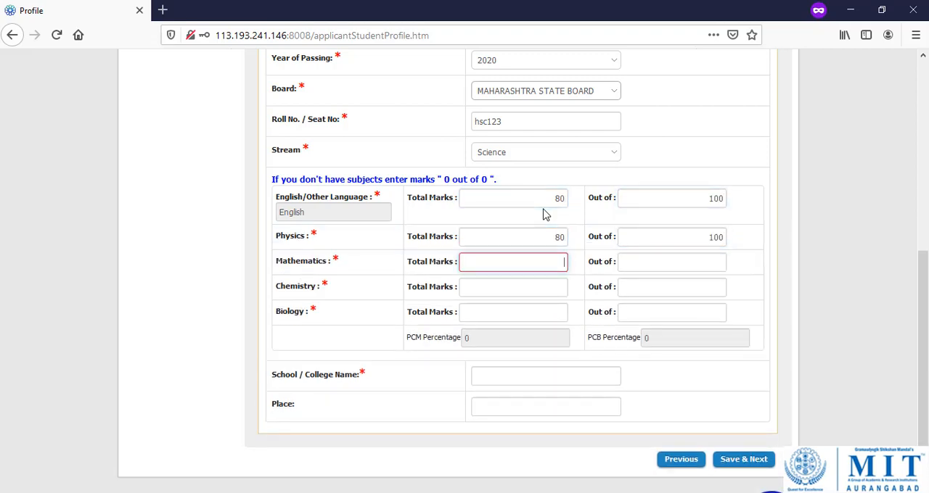
type("90")
key("Tab")
type("100")
key("Tab")
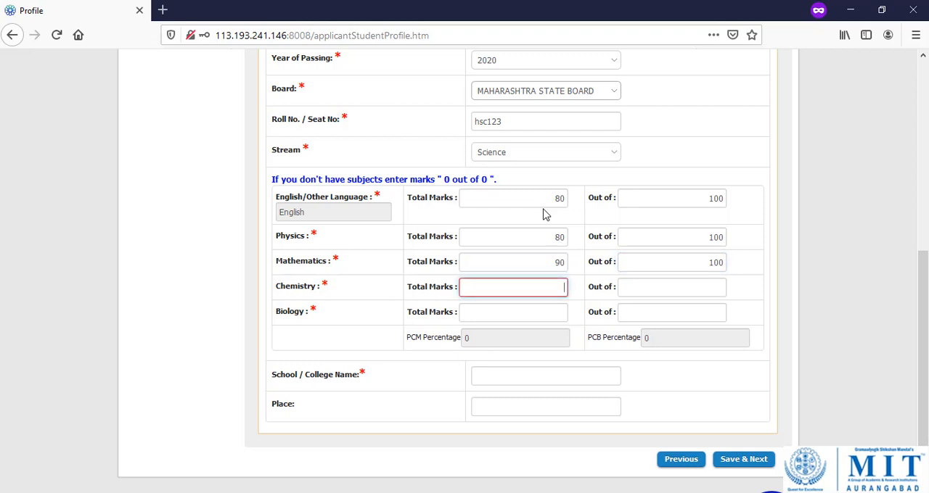
Enter the Std. XII Chemistry marks as 60 out of 100.
type("40")
key("Tab")
type("100")
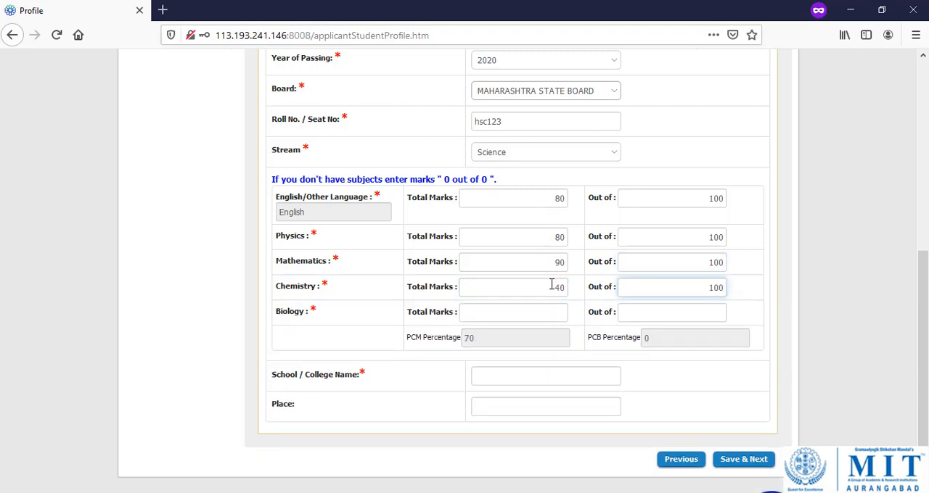
left_click_drag(552, 285, 585, 290)
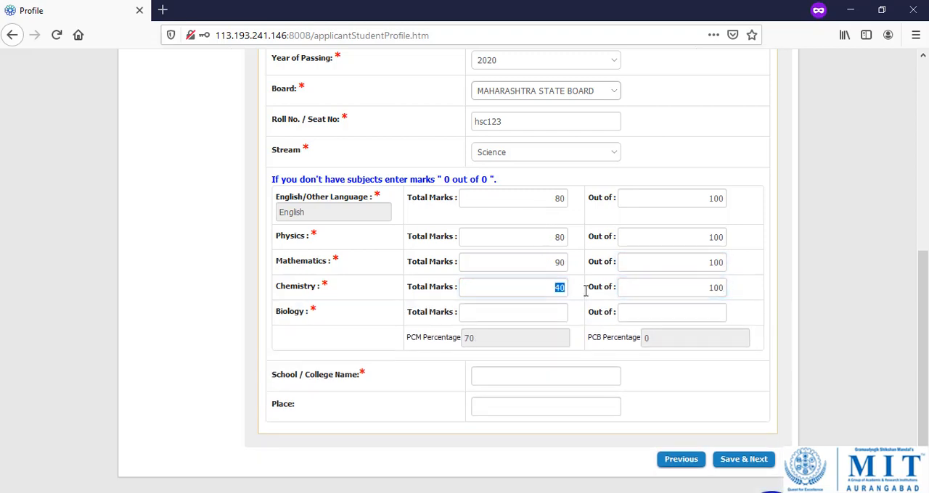
type("60")
key("Tab")
Enter the Std. XII Biology marks as 80 out of 100.
key("Tab")
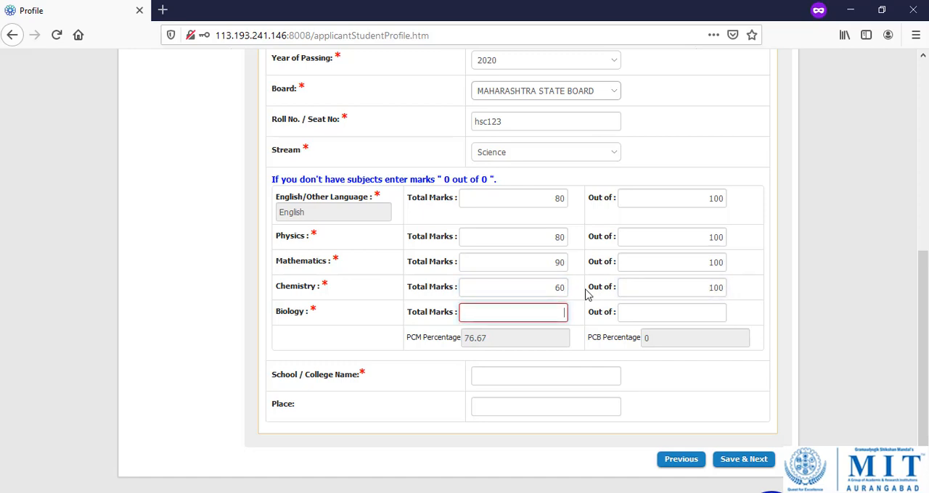
type("80")
key("Tab")
type("100")
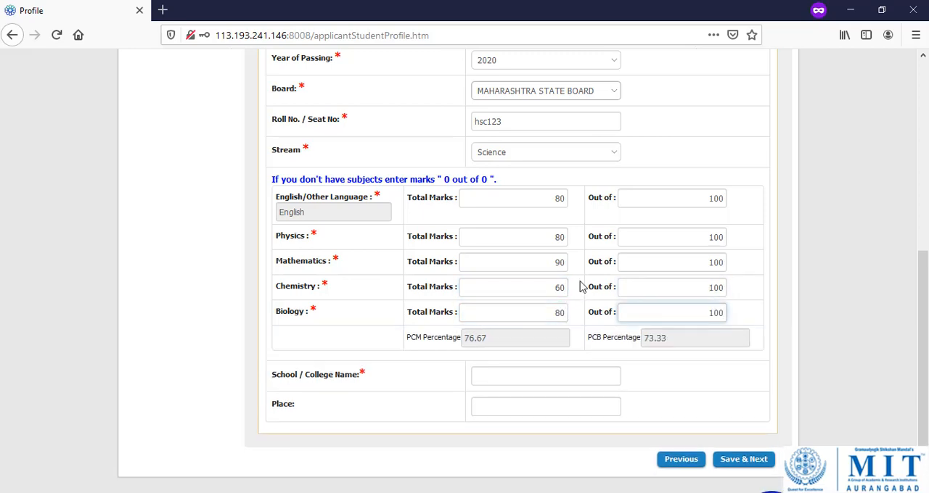
Enter deogiri college as the Std. XII college, fill in its place, and save the section to continue to the document details.
scroll(573, 353, "down", 2)
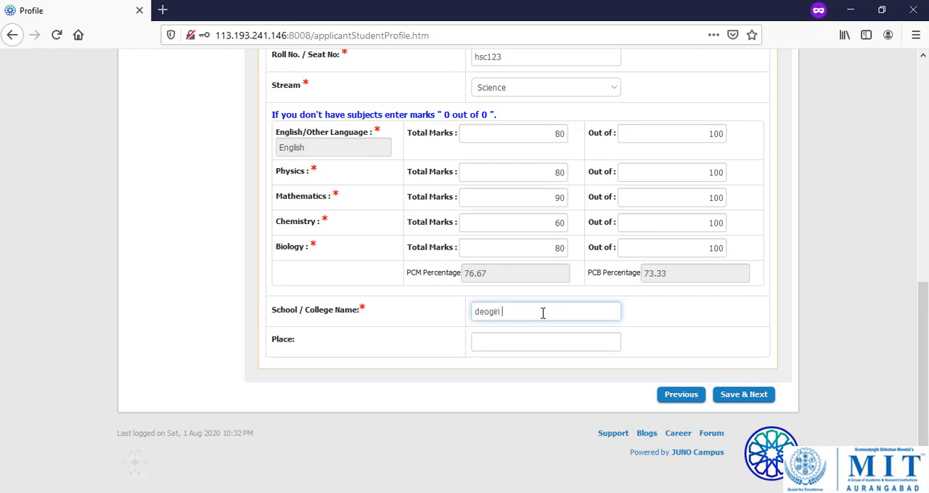
type("abad")
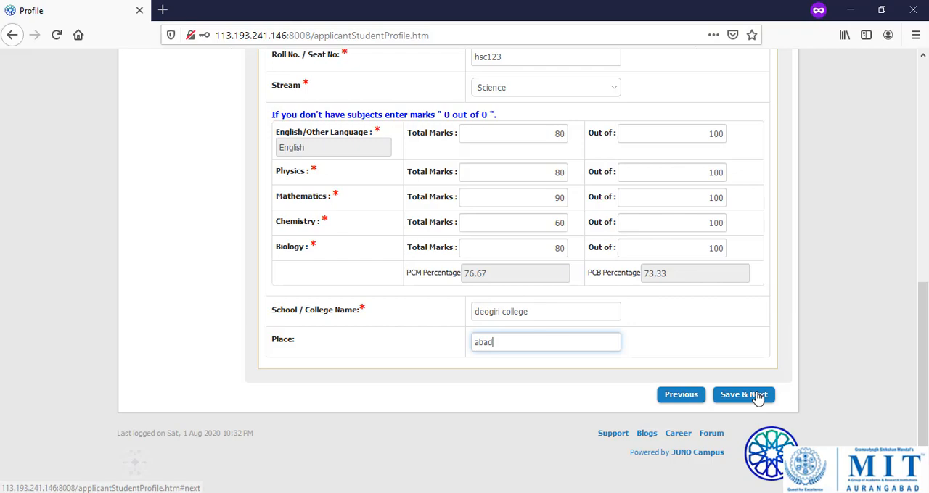
left_click(760, 395)
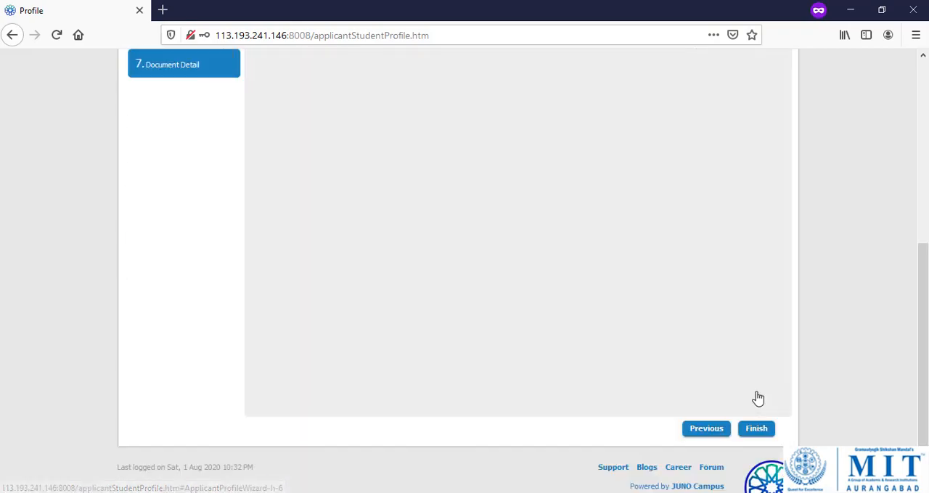
Upload 1.jpg as the S.S.C. (Std. X) mark sheet and 2.jpg as the H.S.C. (Std. XII) mark sheet.
scroll(387, 350, "up", 5)
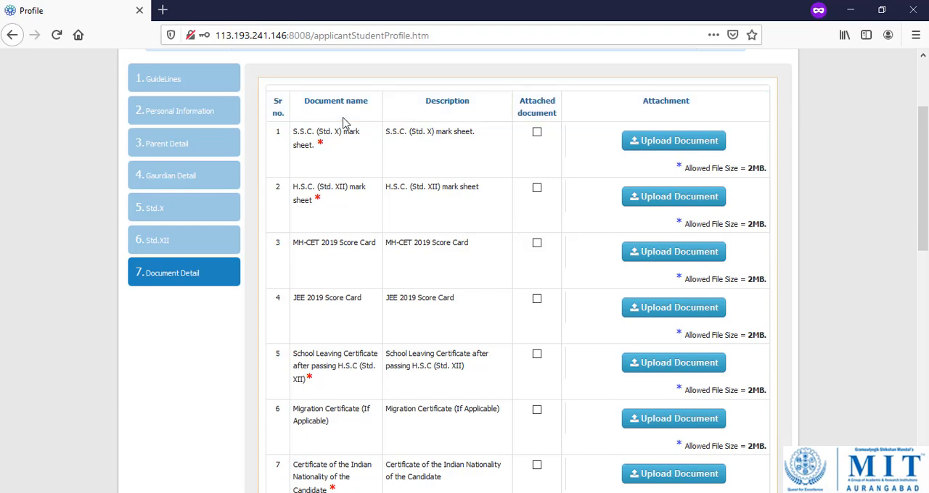
left_click(666, 143)
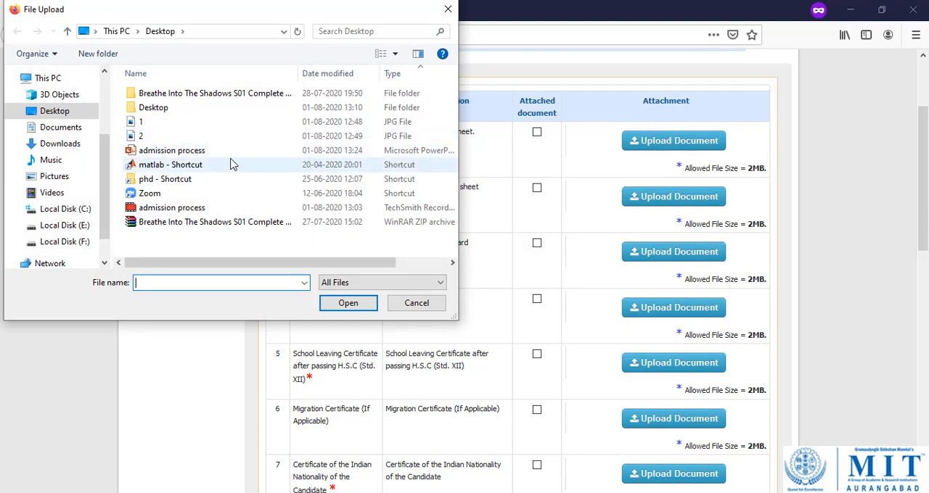
double_click(149, 121)
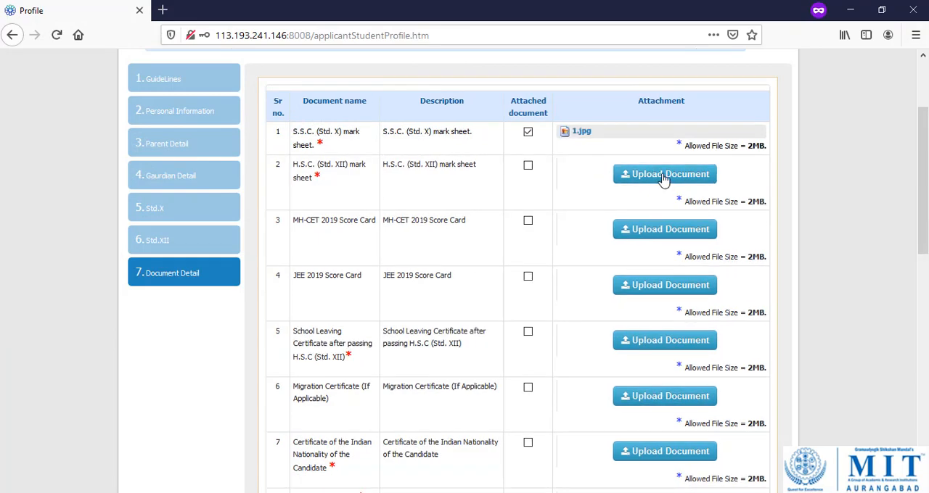
left_click(663, 177)
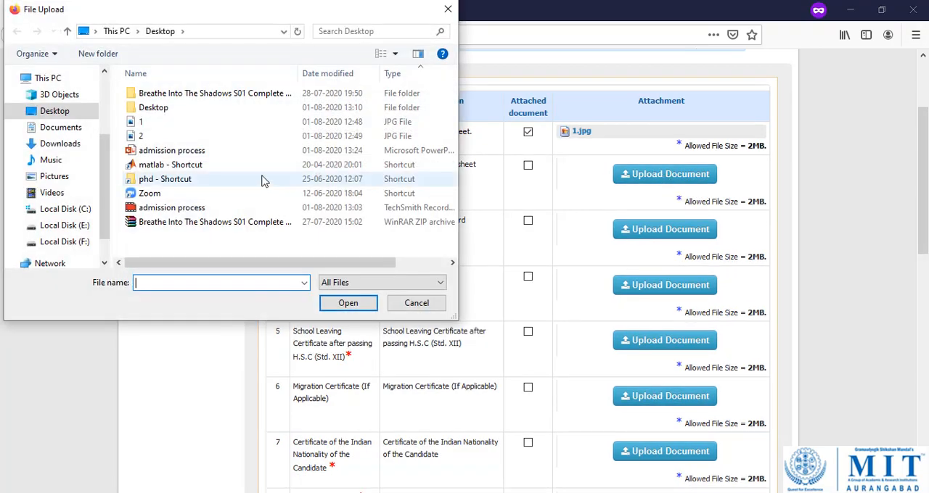
double_click(131, 137)
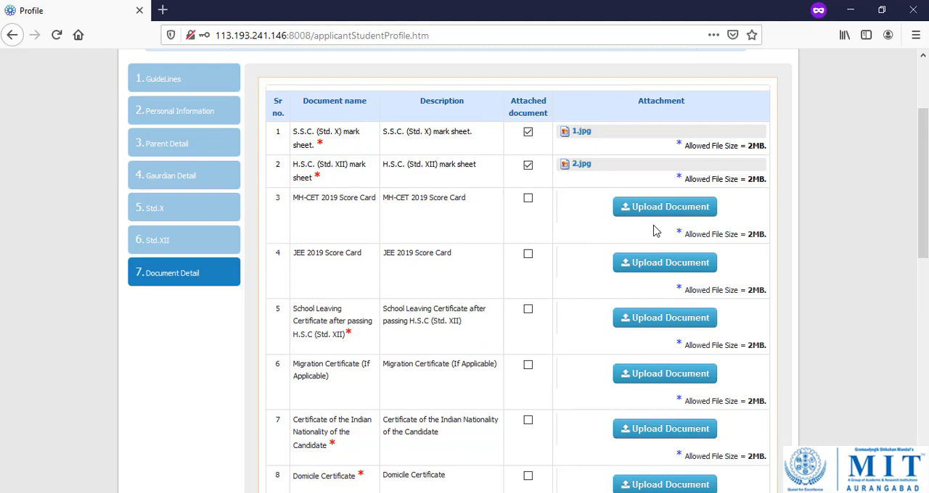
Upload 1.jpg for both the School Leaving Certificate and the Certificate of the Indian Nationality.
scroll(653, 231, "down", 2)
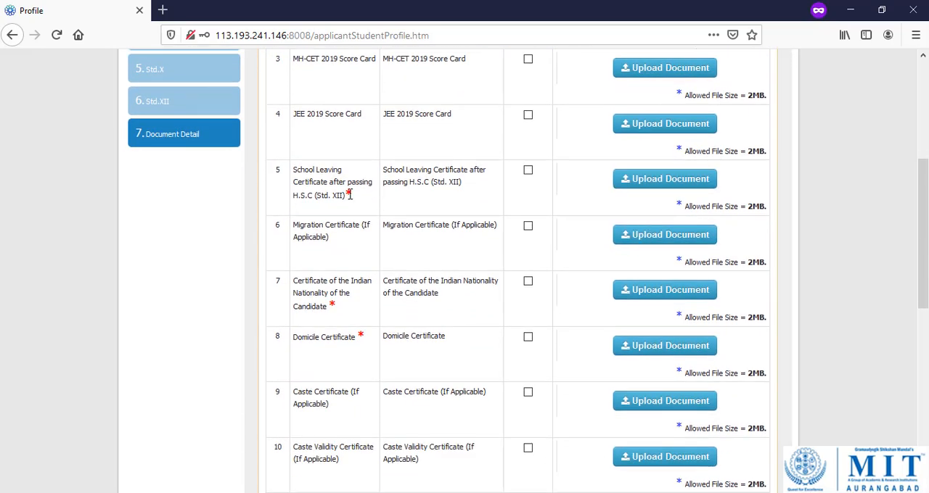
left_click(651, 190)
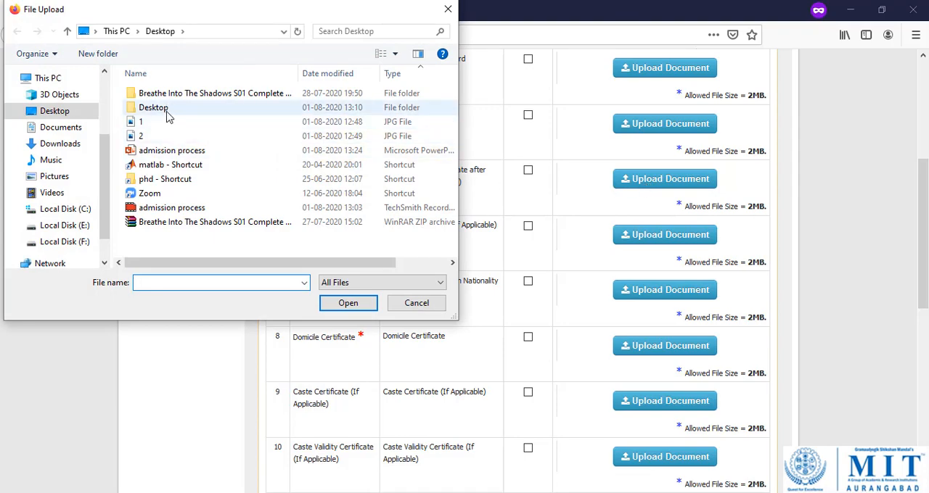
double_click(166, 127)
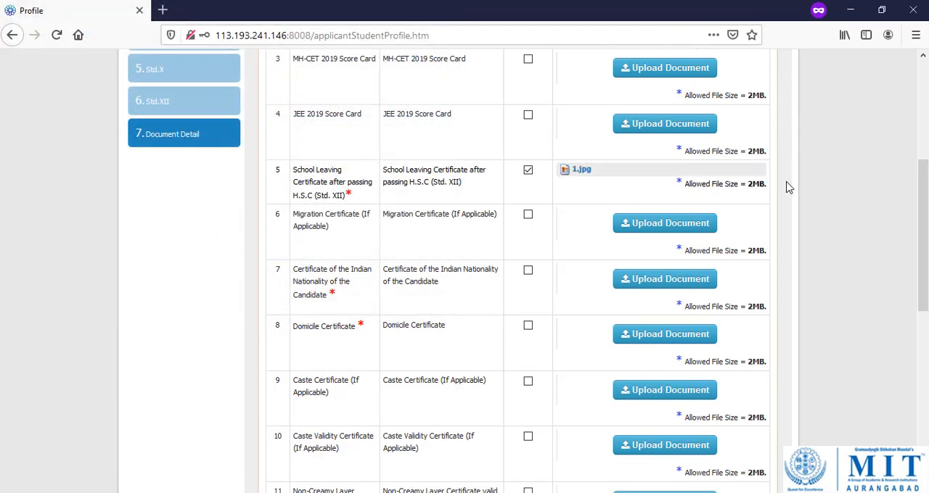
left_click(642, 283)
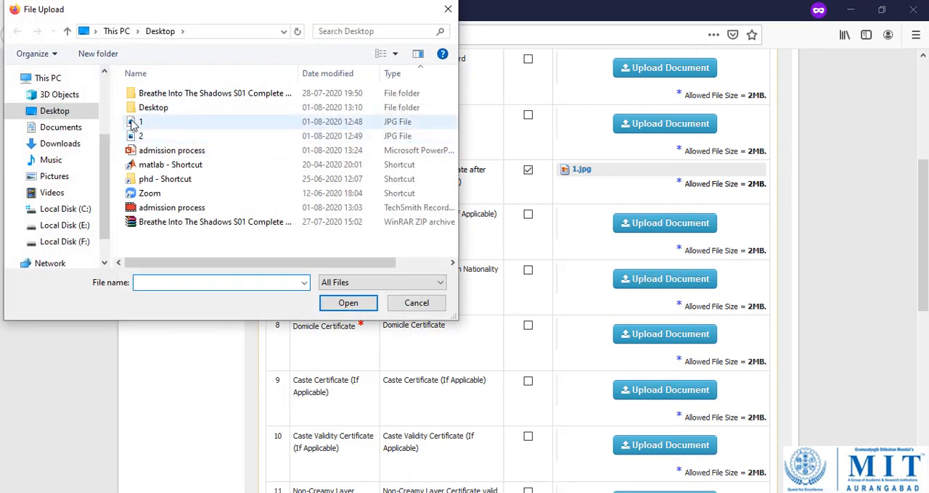
double_click(166, 125)
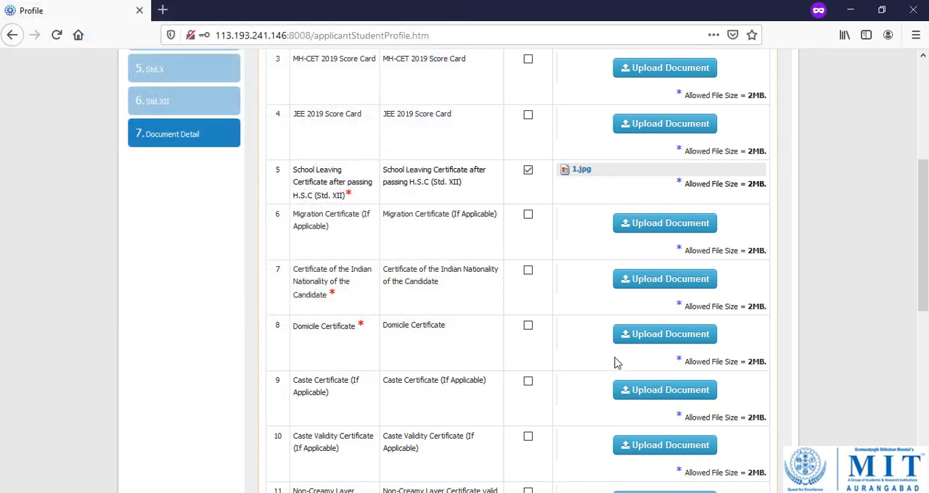
Upload 2.jpg as the Domicile Certificate.
scroll(613, 348, "down", 2)
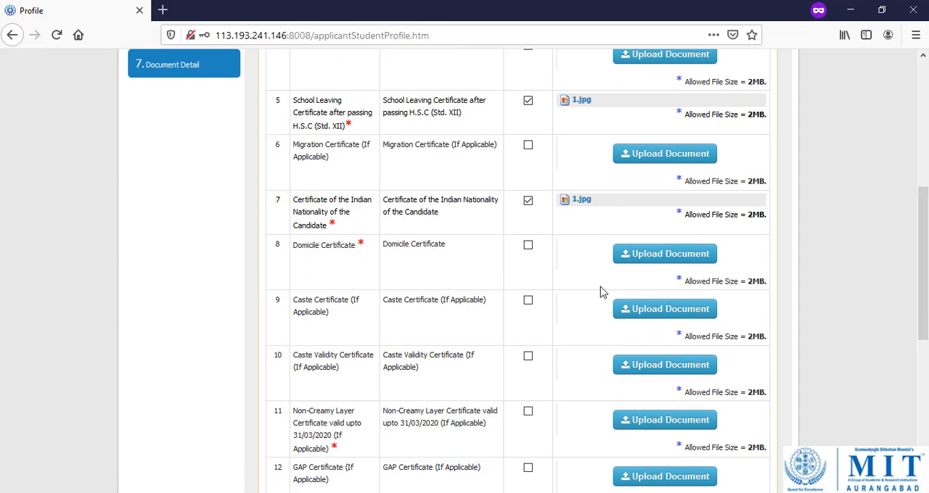
left_click(659, 258)
double_click(189, 135)
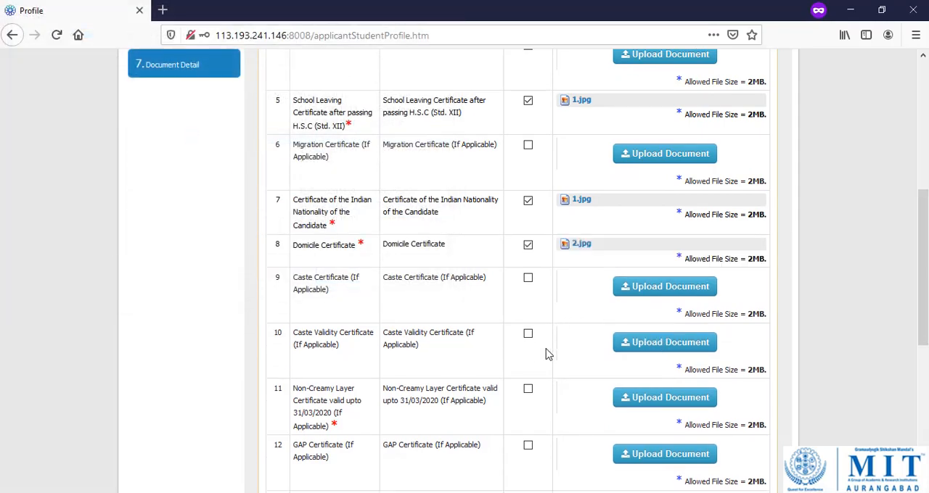
Upload 2.jpg as the Non-Creamy Layer Certificate and 1.jpg as the Aadhar Card.
scroll(550, 344, "down", 1)
scroll(549, 343, "down", 5)
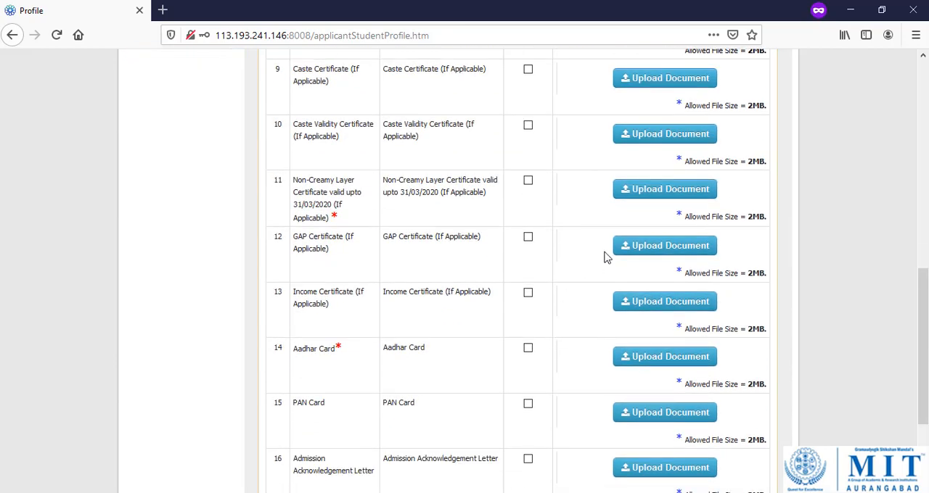
left_click(620, 189)
double_click(193, 137)
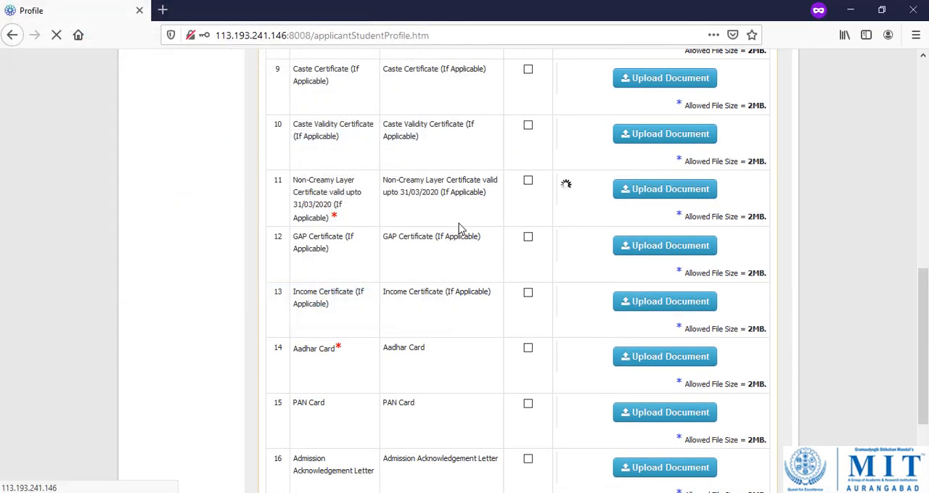
left_click(672, 363)
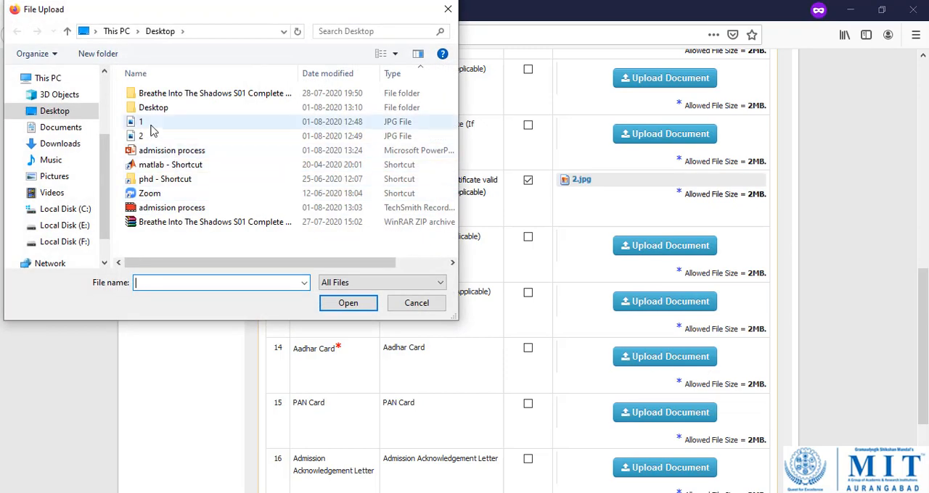
double_click(174, 121)
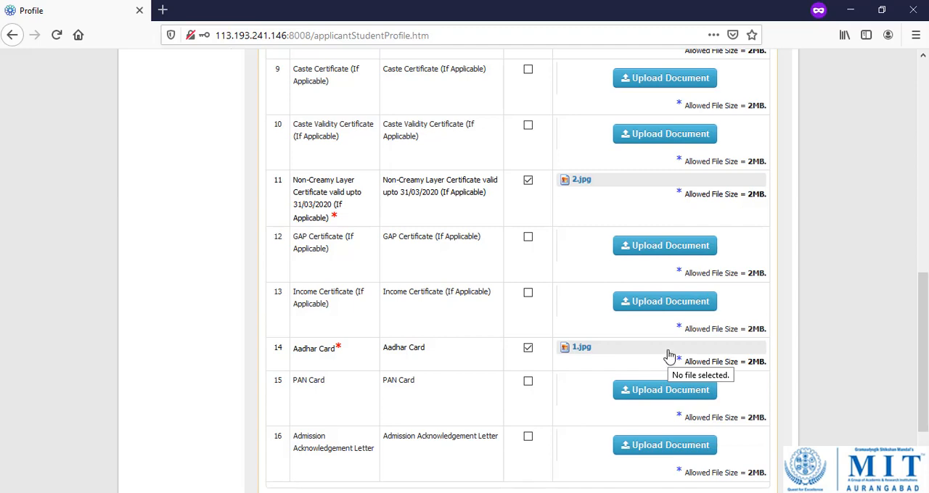
Check the document attachments, finish the form, and acknowledge the request to verify the profile details.
scroll(666, 344, "down", 3)
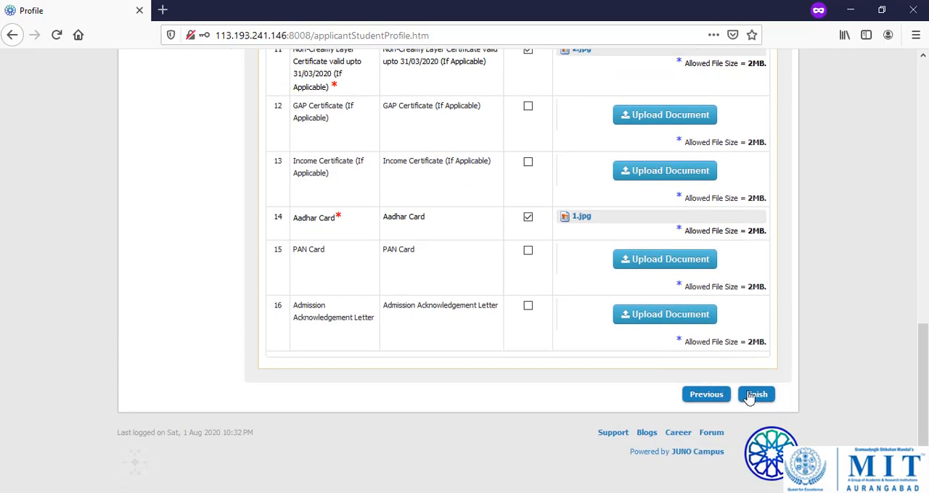
scroll(595, 326, "up", 5)
scroll(593, 325, "up", 3)
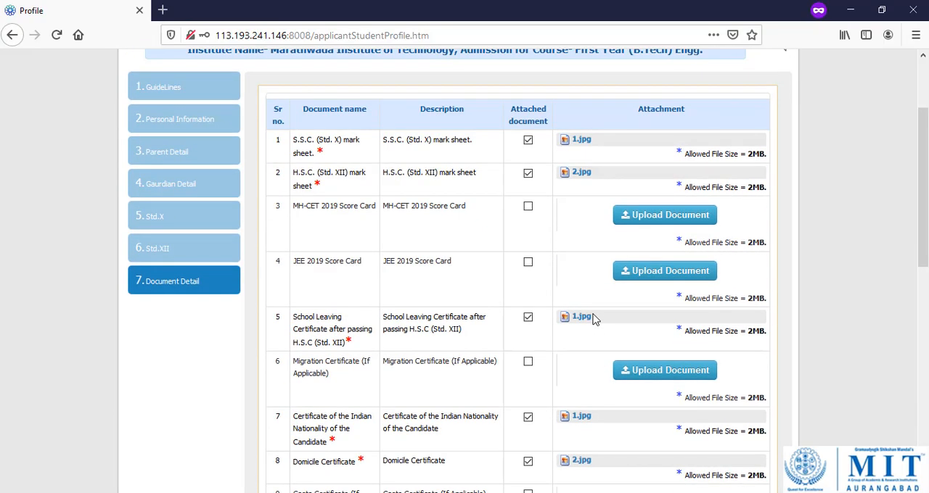
scroll(595, 312, "down", 10)
left_click(758, 396)
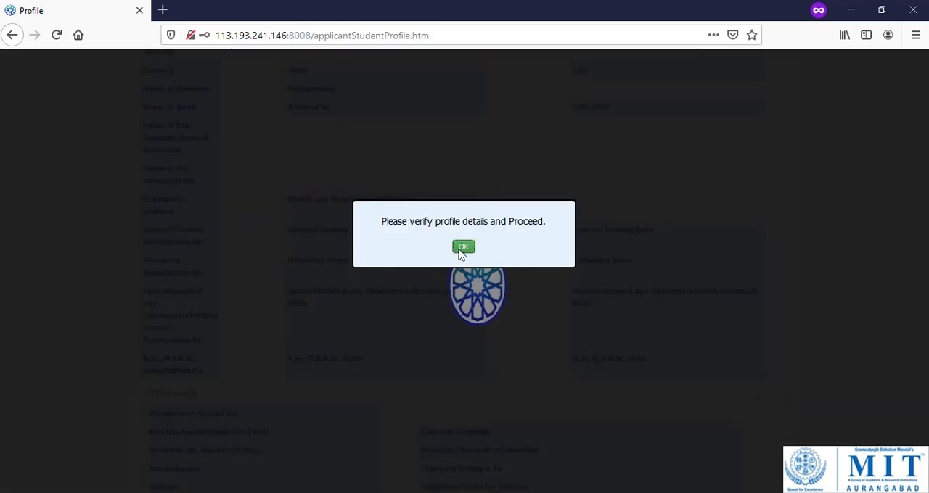
scroll(461, 250, "down", 4)
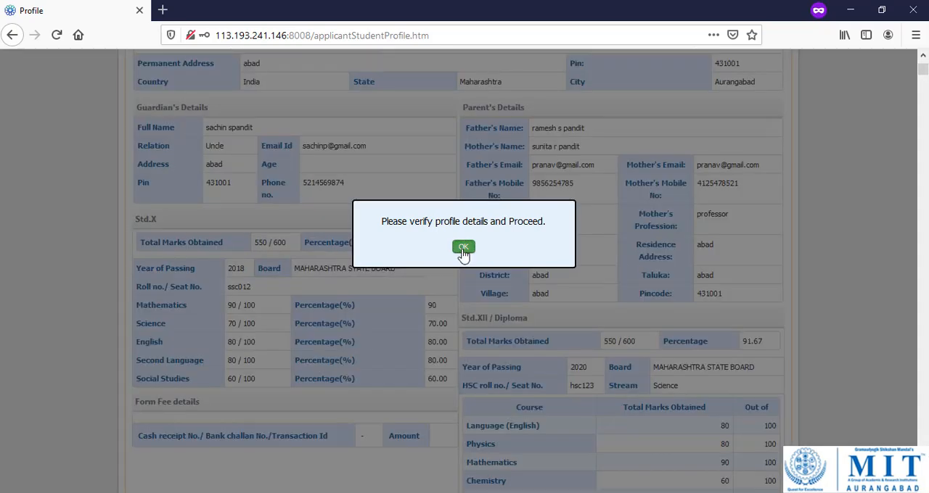
left_click(463, 248)
Review the application form summary, accept the applicant declaration, and confirm the submission.
scroll(479, 261, "up", 5)
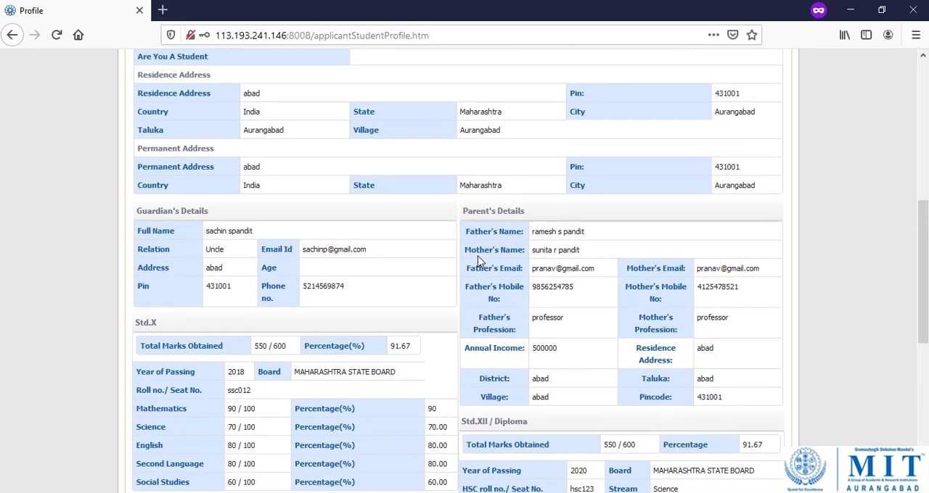
scroll(479, 261, "up", 2)
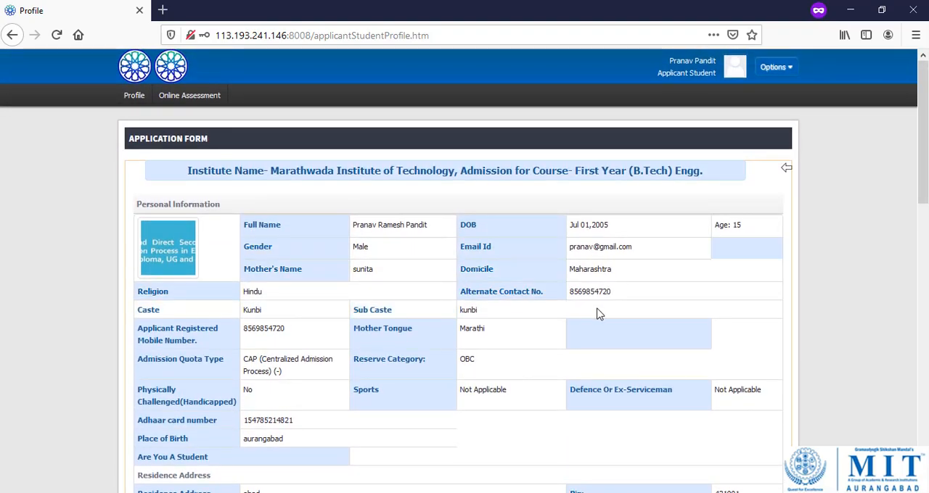
scroll(601, 308, "down", 5)
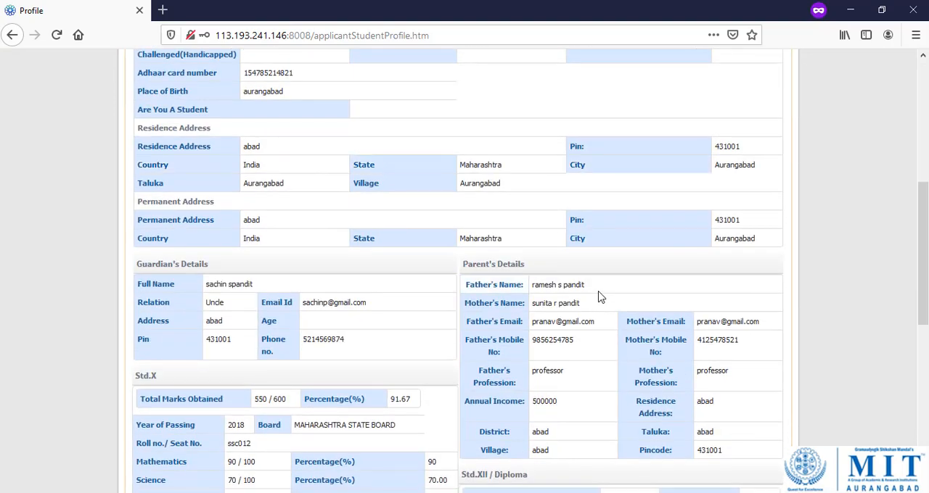
scroll(600, 296, "down", 2)
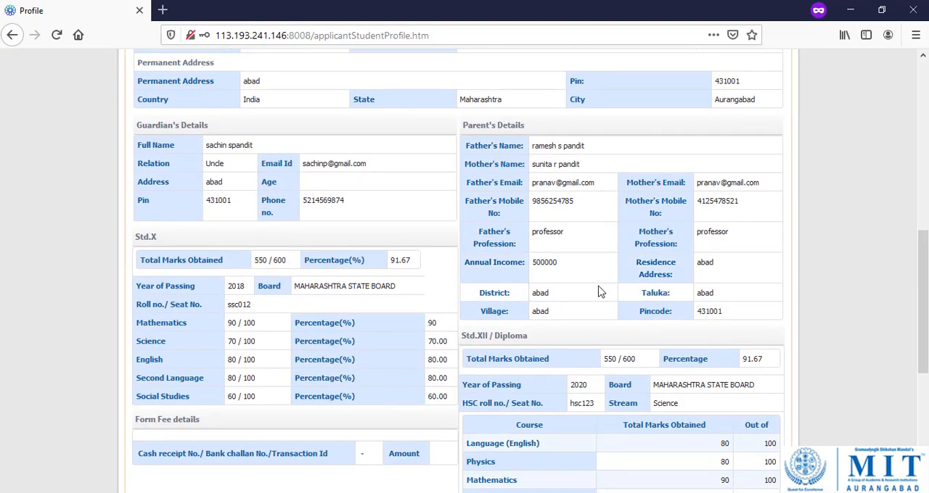
scroll(599, 292, "down", 5)
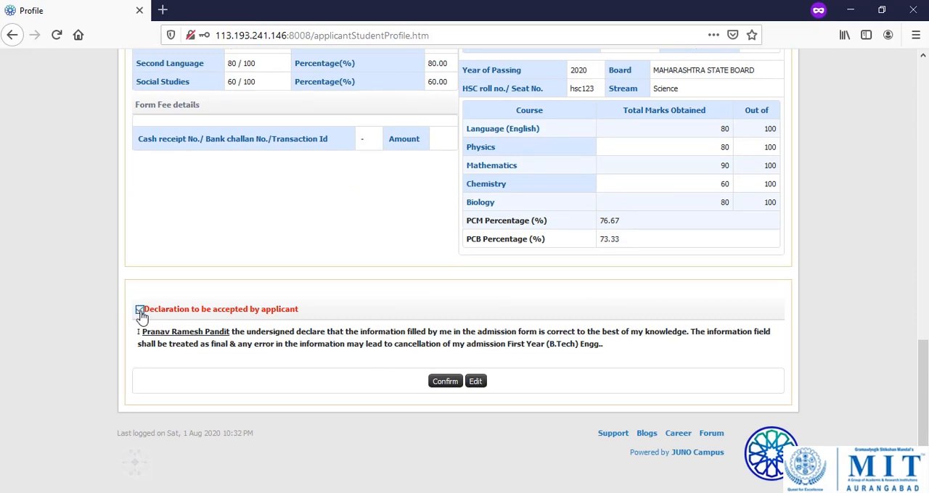
left_click(445, 385)
left_click(440, 247)
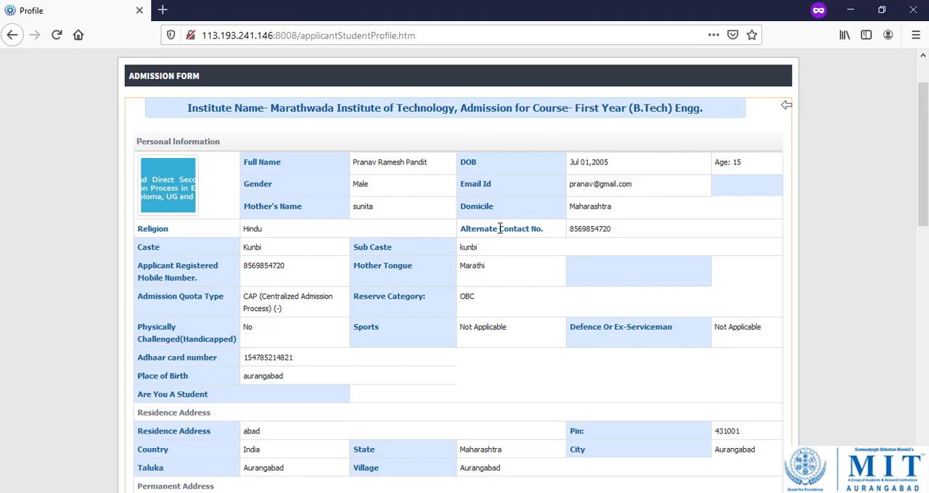
Switch to the Firefox window with the admission administrator's Direct Admissions (Thru Govt) student list.
key("alt+Tab")
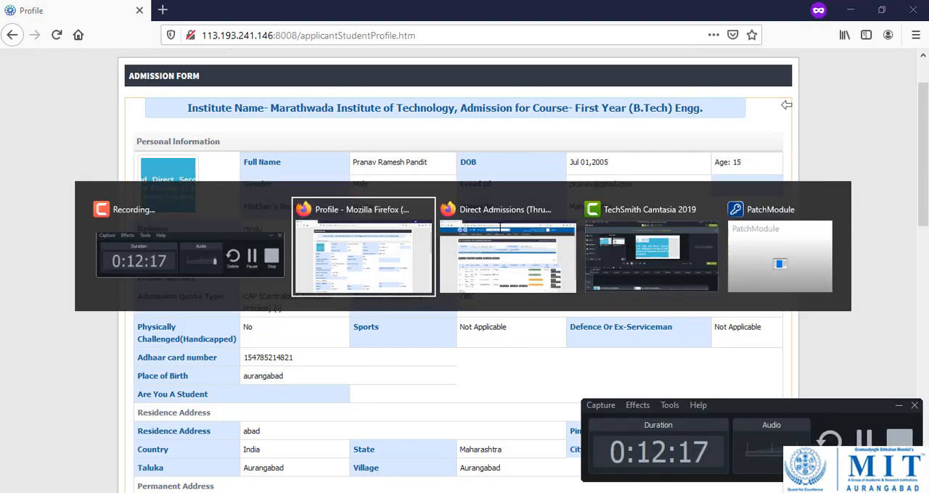
key("alt+Tab")
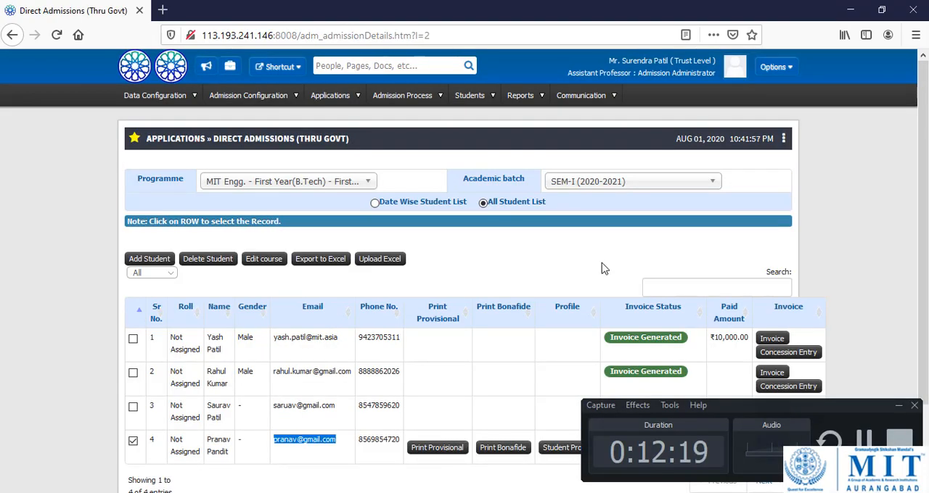
left_click_drag(638, 72, 704, 78)
left_click(891, 243)
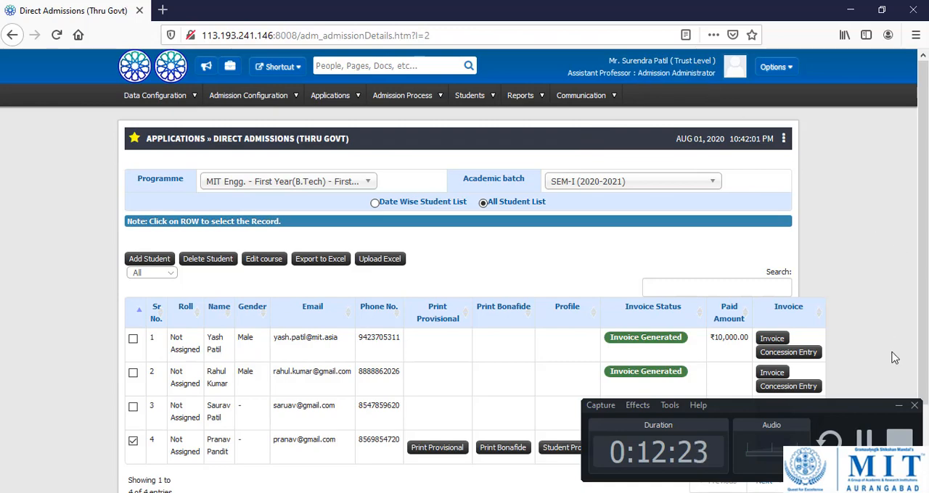
Open the Document Verification page for applicants.
left_click(898, 407)
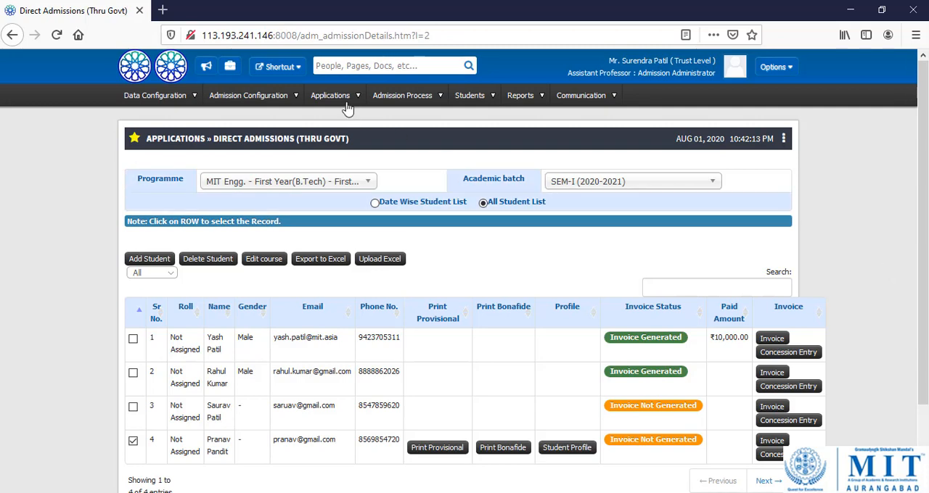
mouse_move(350, 101)
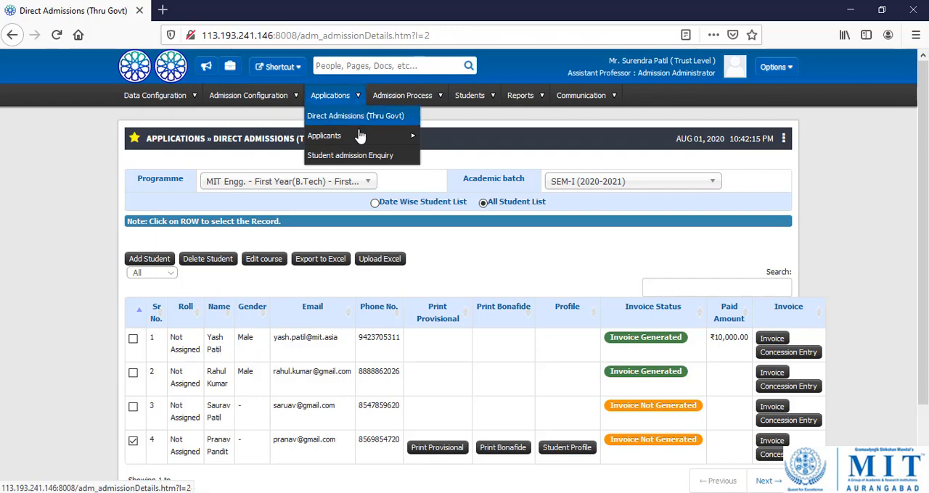
mouse_move(363, 141)
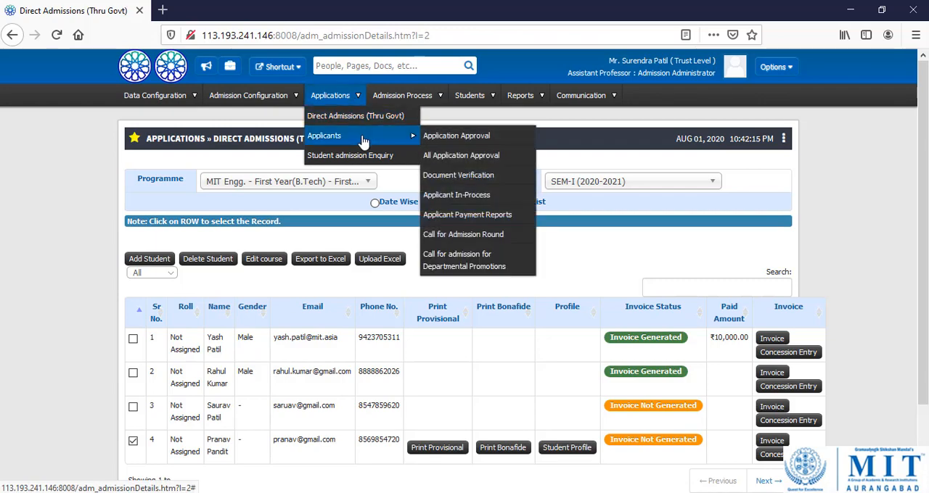
left_click(471, 181)
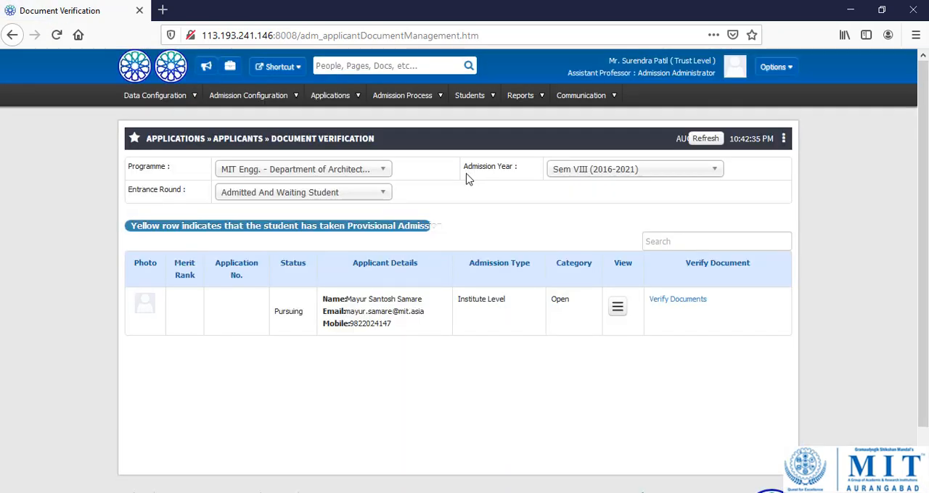
List the MIT Engg. First Year (B.Tech) applicants in the Admitted And Waiting Student entrance round for document verification.
left_click(358, 176)
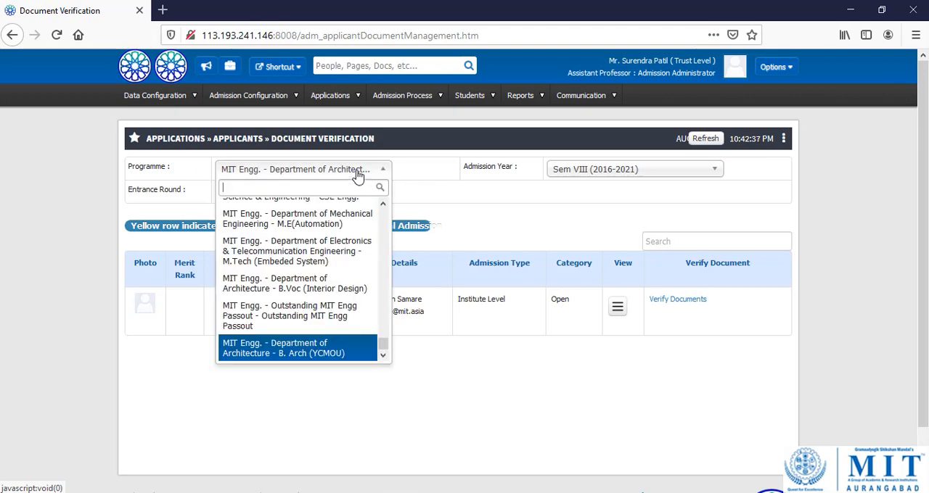
type("f")
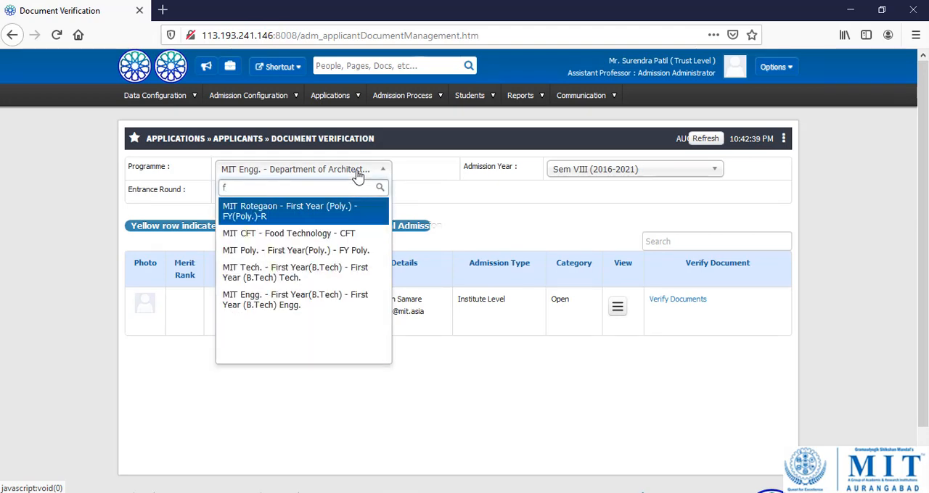
left_click(318, 301)
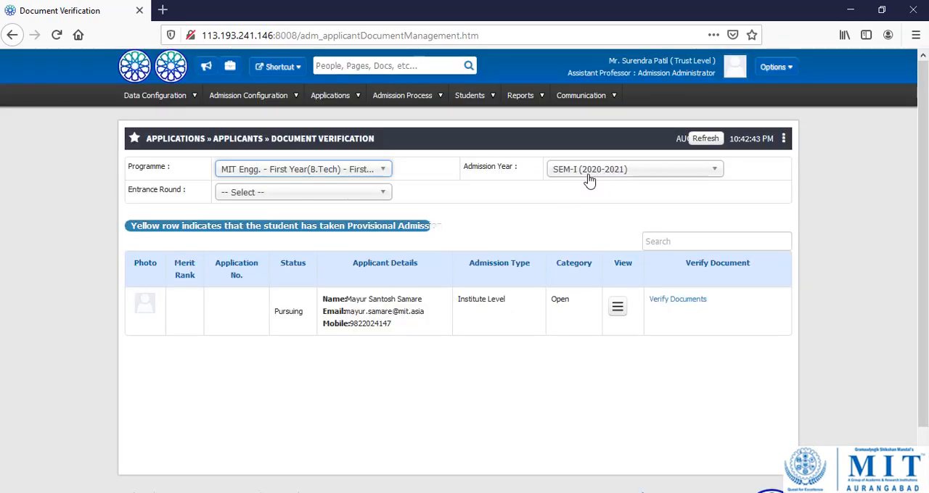
left_click(356, 198)
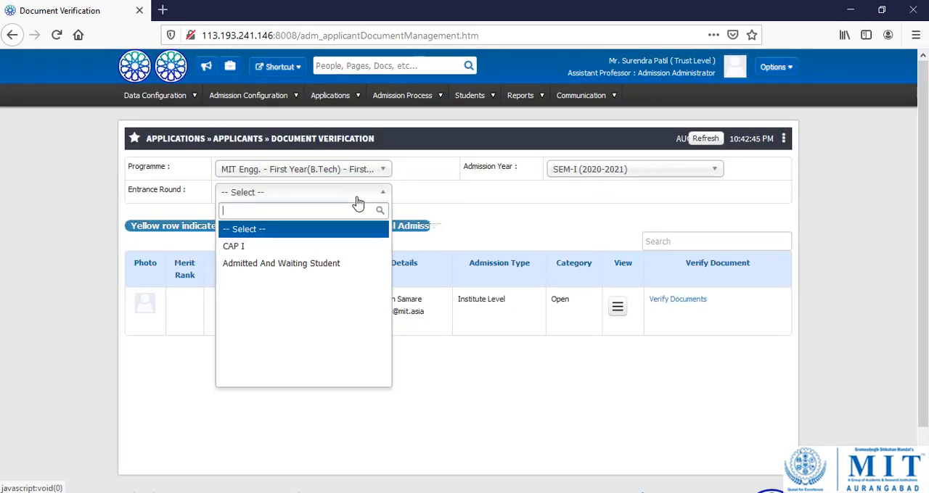
left_click(305, 265)
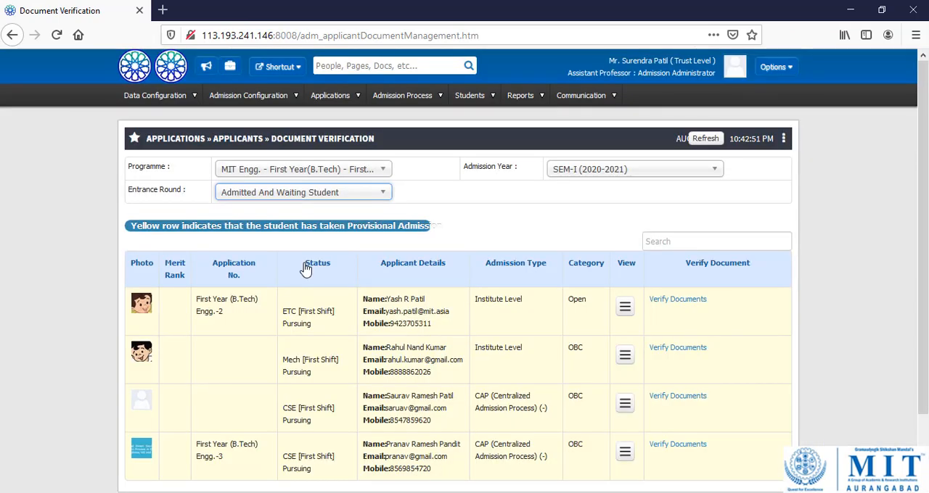
Open the document verification of the last listed applicant and view the uploaded S.S.C. mark sheet 1.jpg in Photos.
scroll(446, 347, "down", 2)
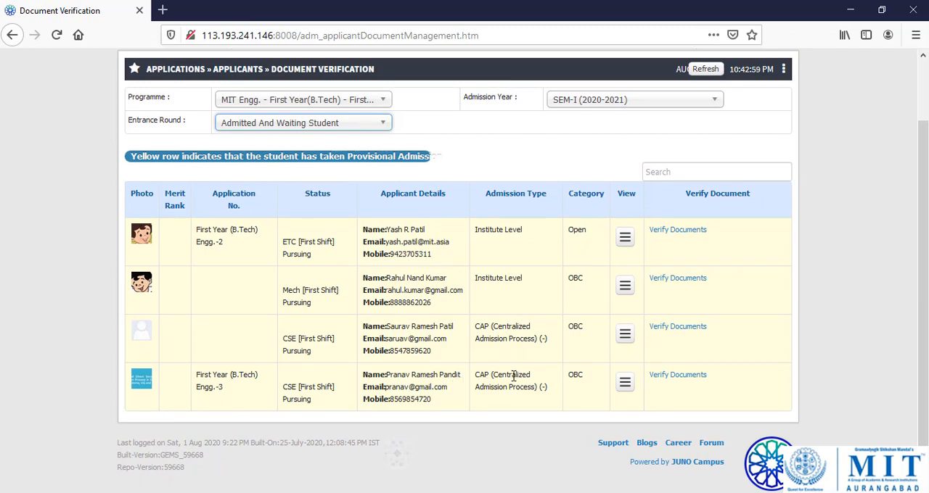
left_click(670, 383)
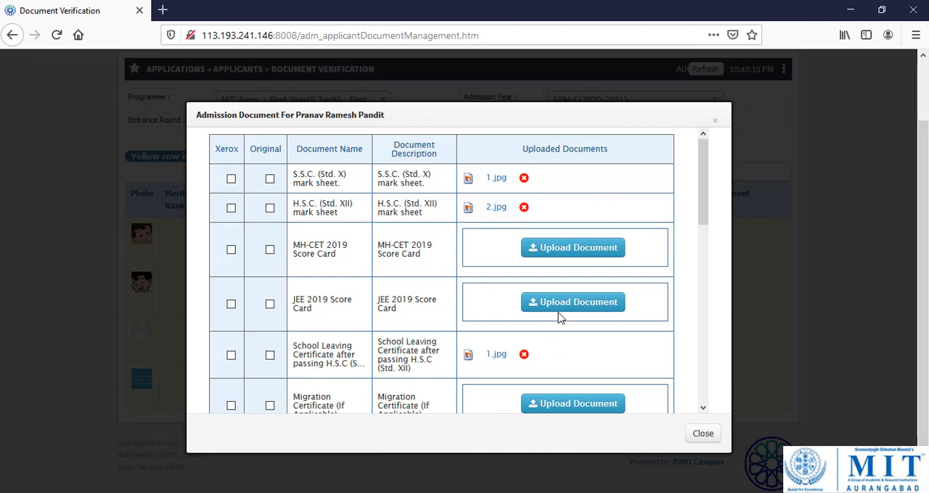
left_click(496, 178)
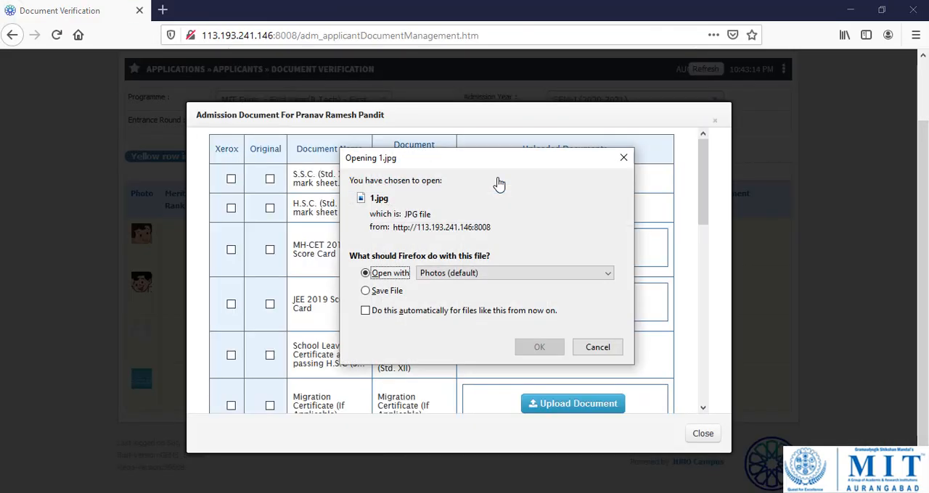
left_click(556, 352)
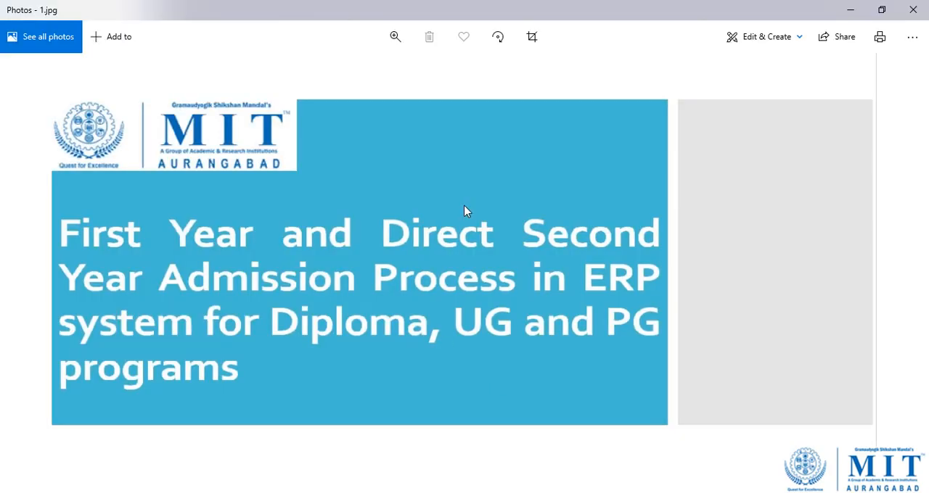
left_click(924, 12)
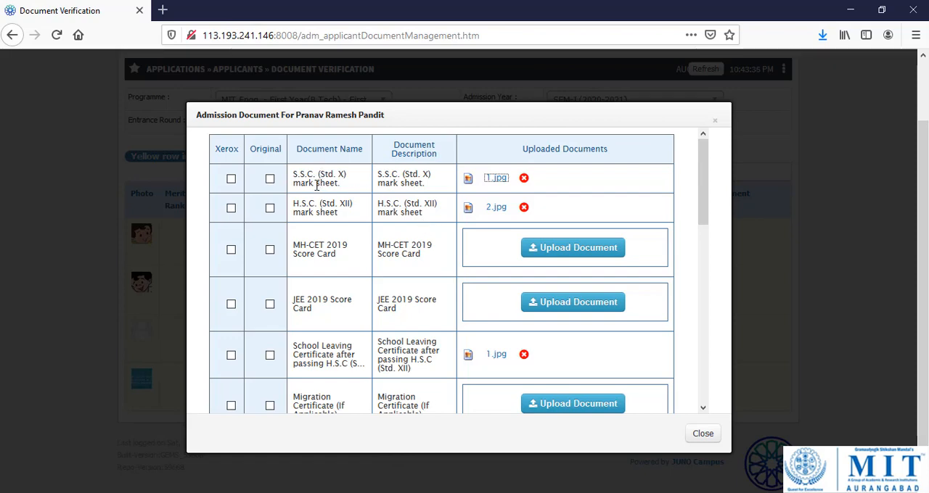
Mark the S.S.C. mark sheet, H.S.C. mark sheet and School Leaving Certificate as Original.
left_click(270, 181)
left_click(233, 185)
left_click(231, 181)
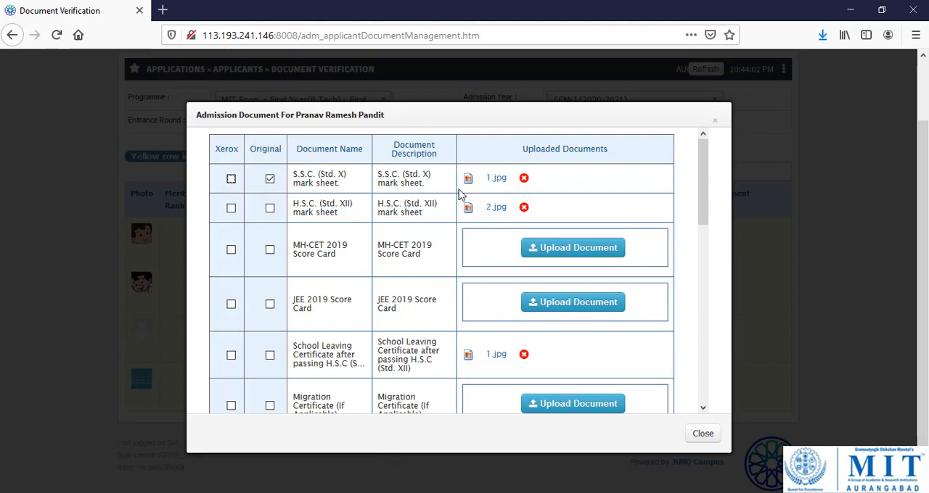
scroll(459, 193, "down", 3)
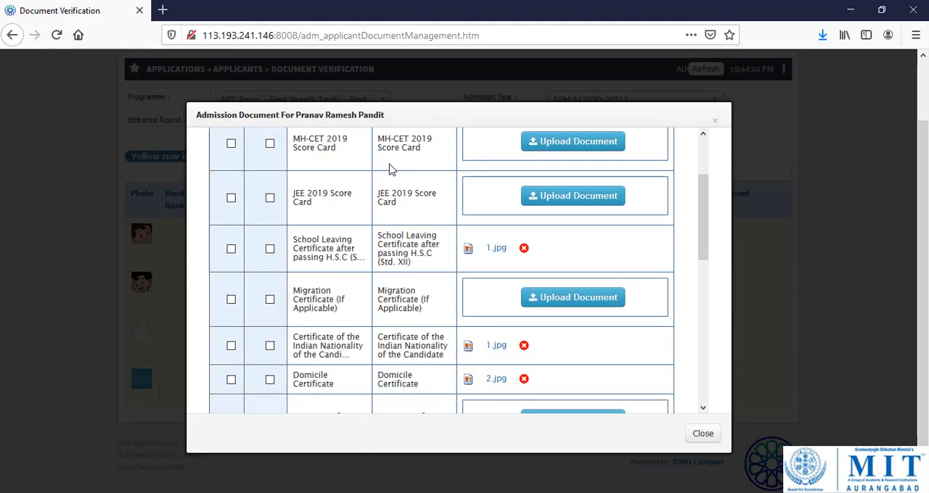
scroll(363, 191, "up", 2)
left_click(269, 154)
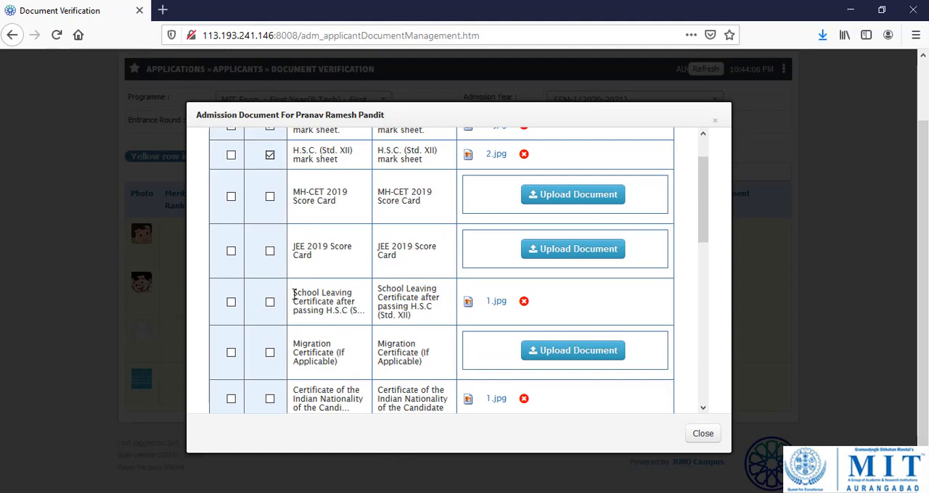
left_click(269, 302)
Mark the Indian Nationality, Domicile and Non-Creamy Layer certificates and the Aadhar Card as Original.
scroll(350, 306, "down", 1)
scroll(349, 305, "down", 1)
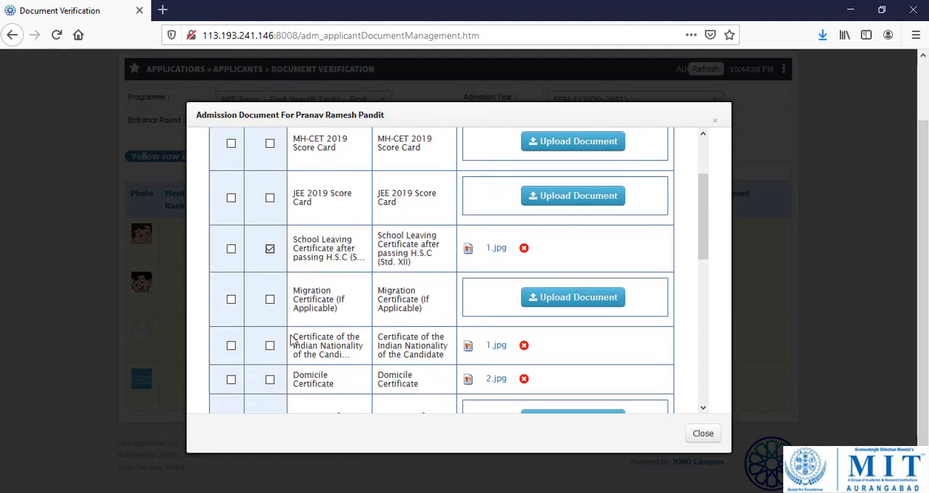
left_click(269, 346)
left_click(270, 380)
scroll(406, 319, "down", 6)
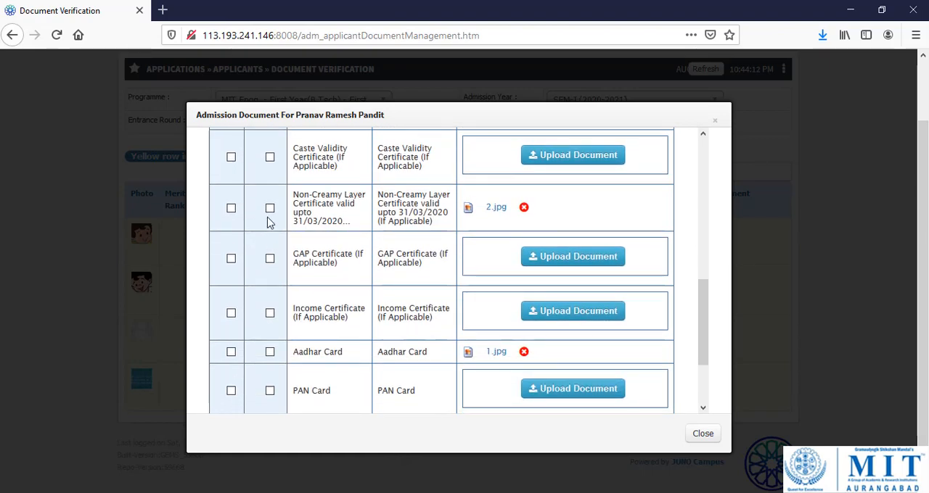
left_click(270, 208)
scroll(352, 280, "down", 4)
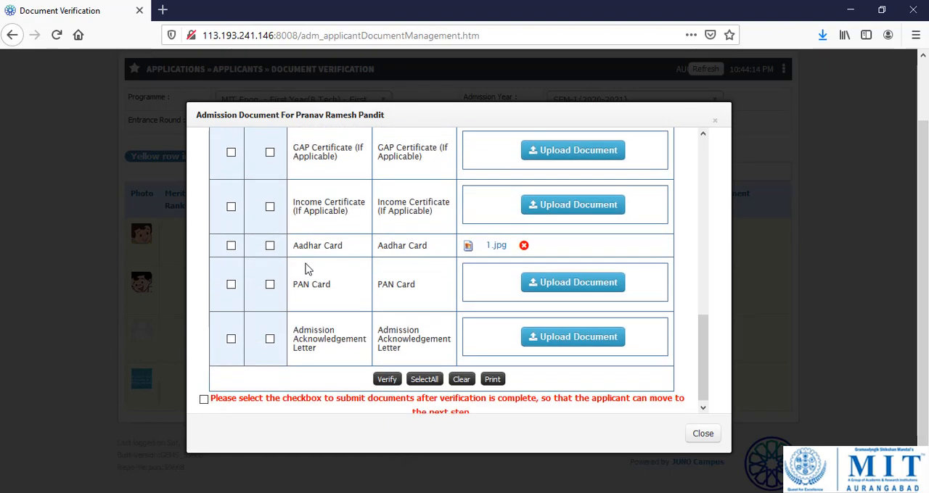
left_click(270, 246)
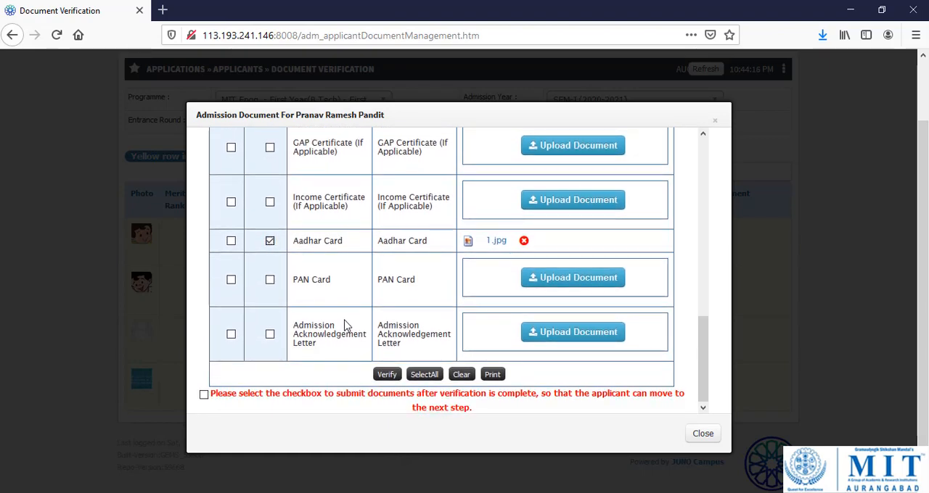
Verify the selected documents and submit them so the applicant can move to the next step.
left_click(387, 379)
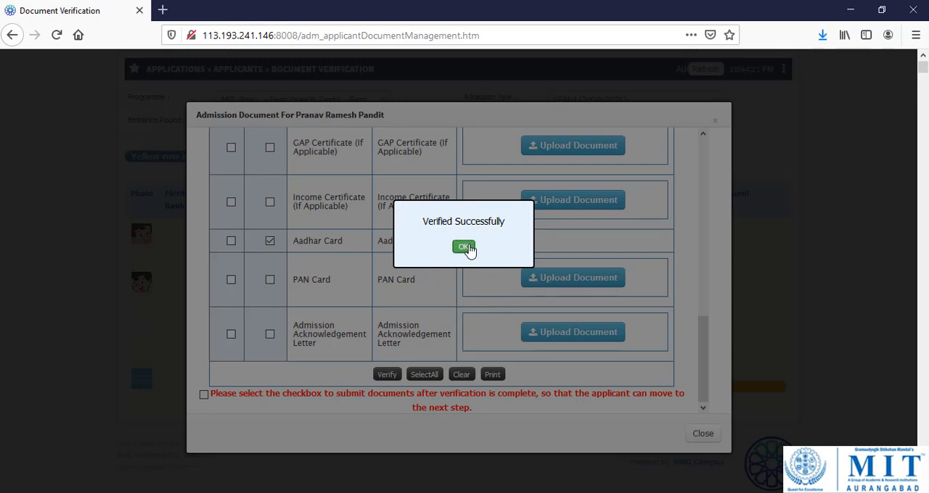
left_click(464, 246)
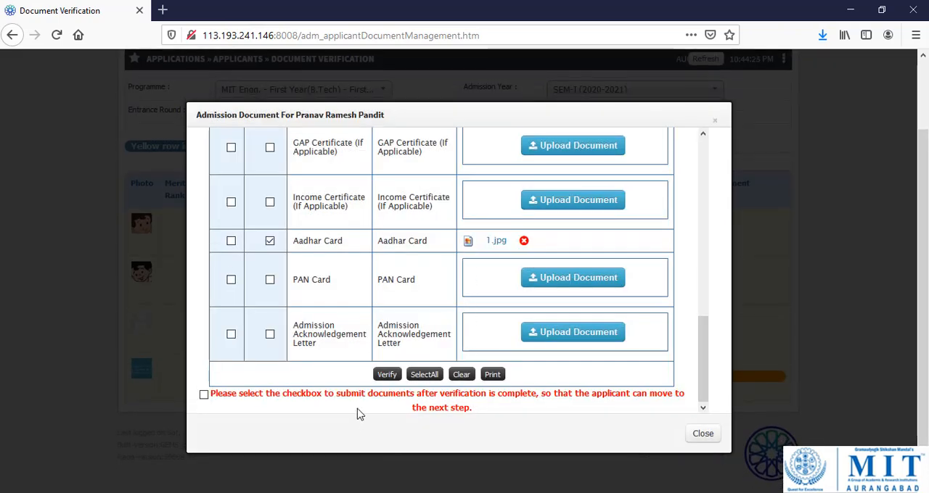
left_click(205, 399)
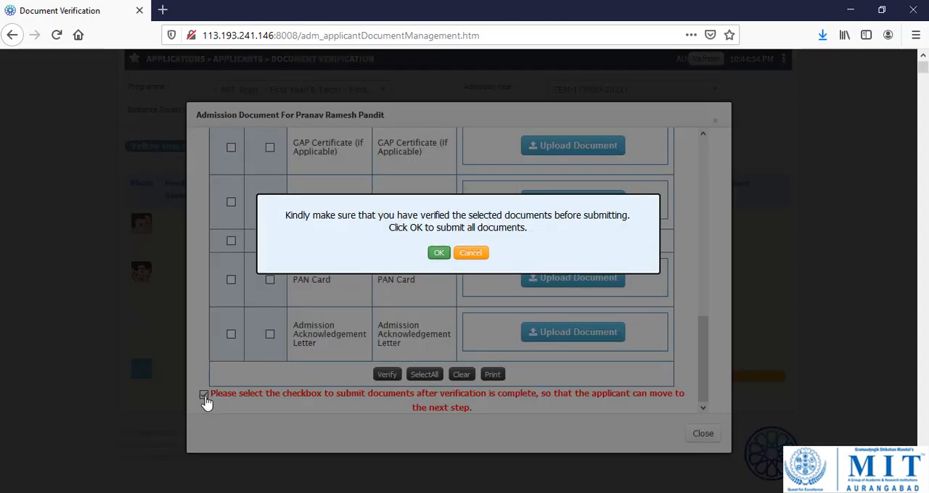
left_click(439, 253)
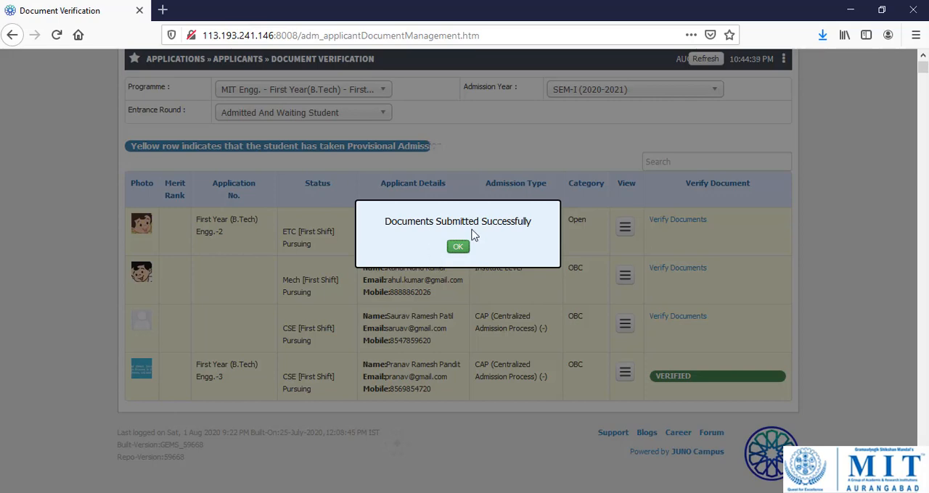
left_click(466, 250)
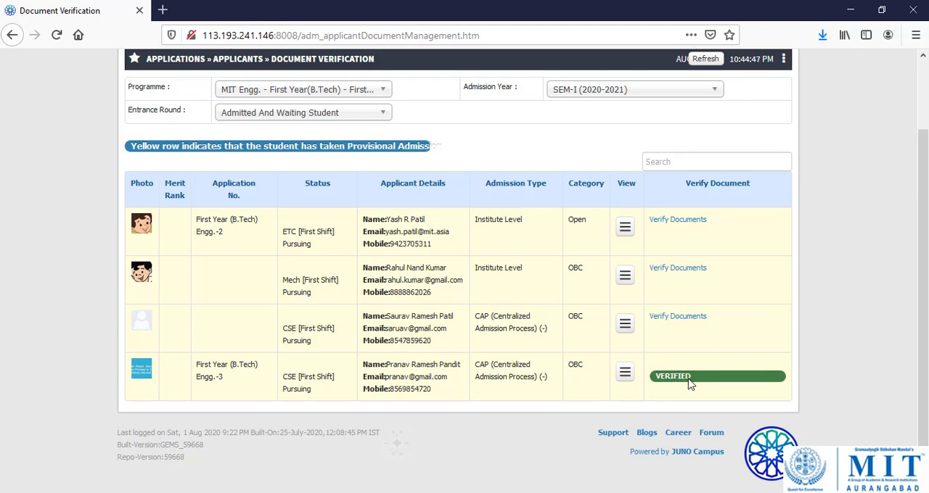
Open the Application Approval page for applicants.
scroll(693, 383, "up", 2)
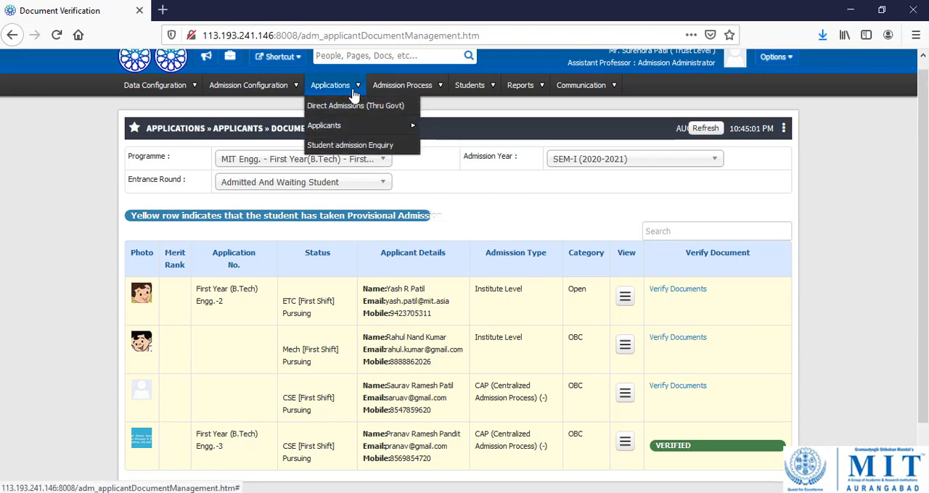
mouse_move(360, 128)
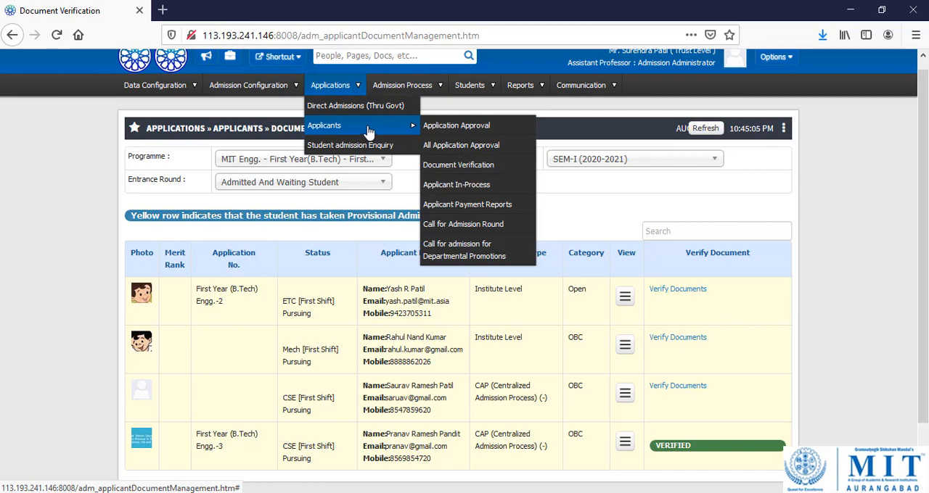
left_click(470, 131)
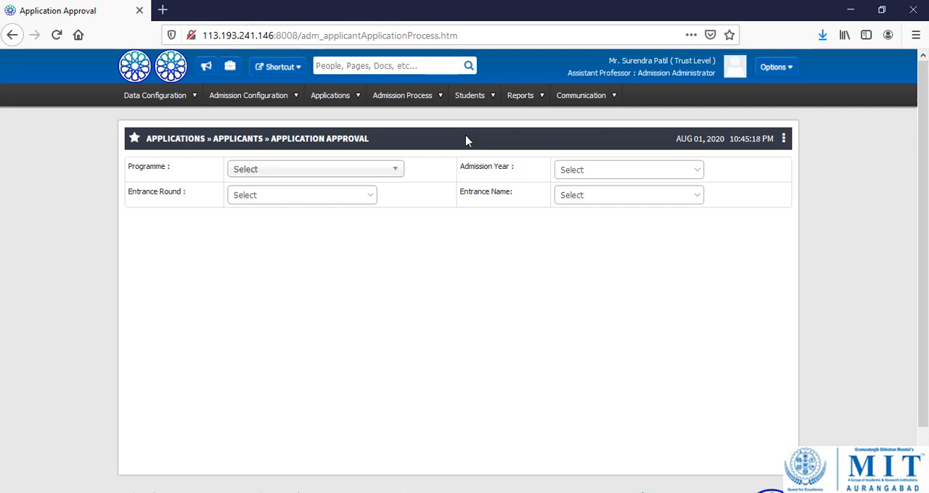
Filter the application approvals to programme MIT Engg. - First Year(B.Tech) and admission year SEM-I (2020-2021).
left_click(365, 174)
type("f")
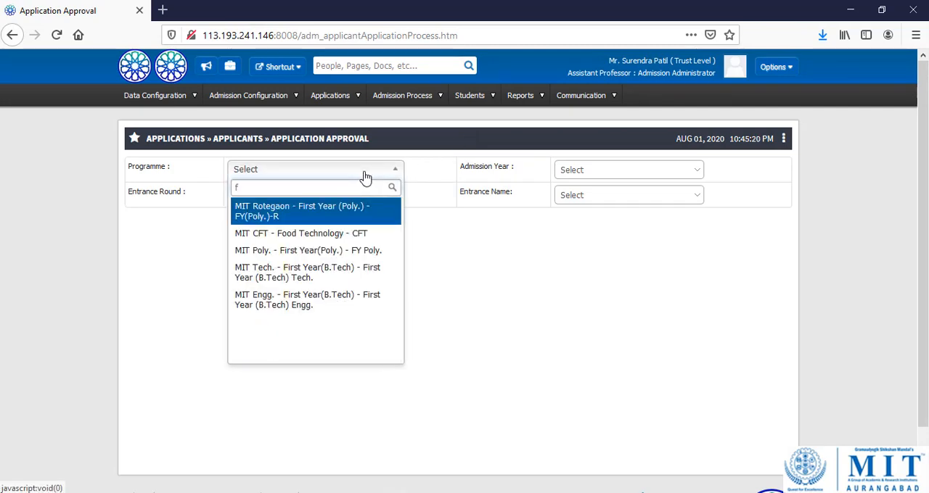
left_click(339, 310)
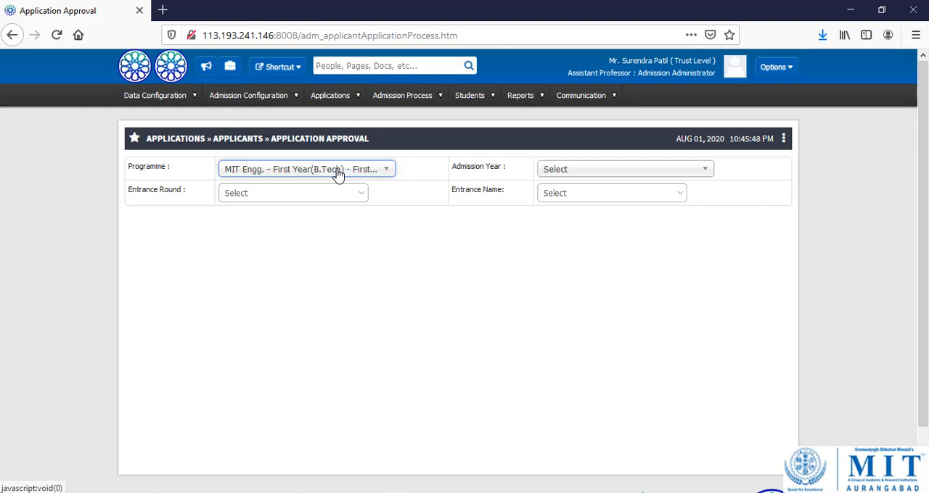
left_click(645, 173)
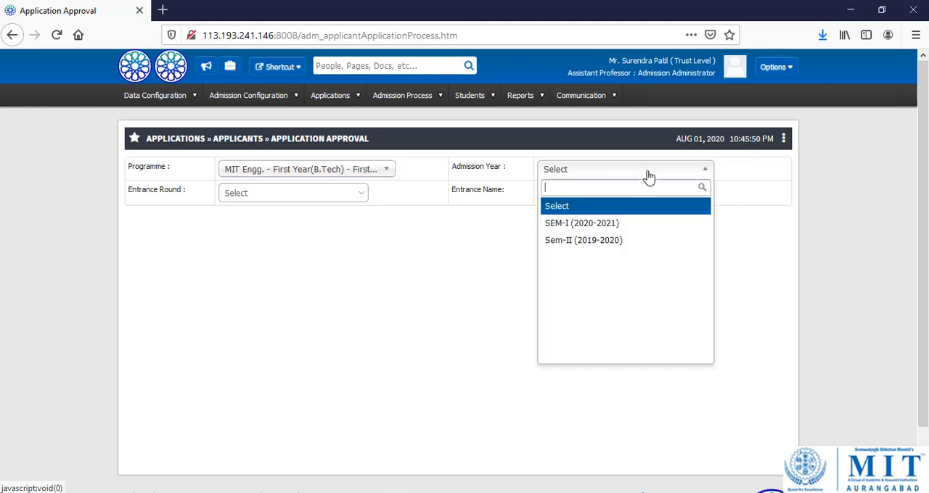
left_click(590, 226)
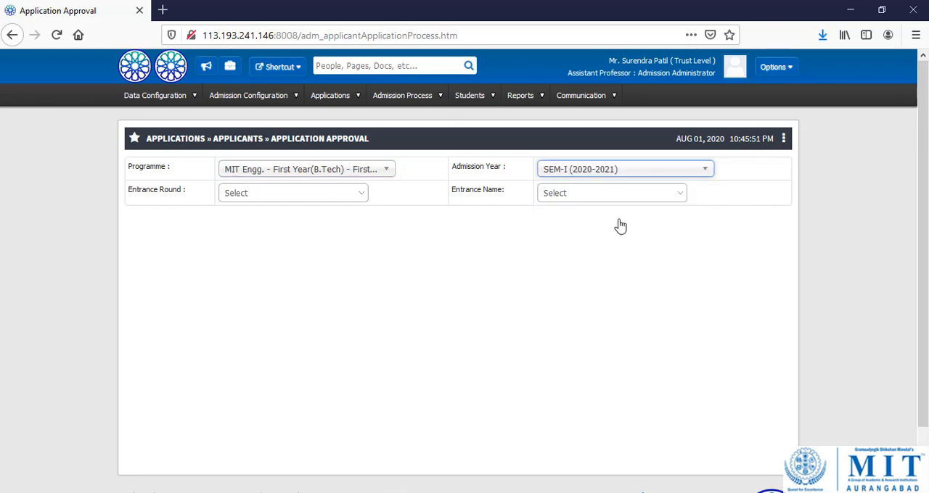
List the pending applications for entrance round CAP I with the entrance name set to All.
left_click(331, 197)
left_click(323, 202)
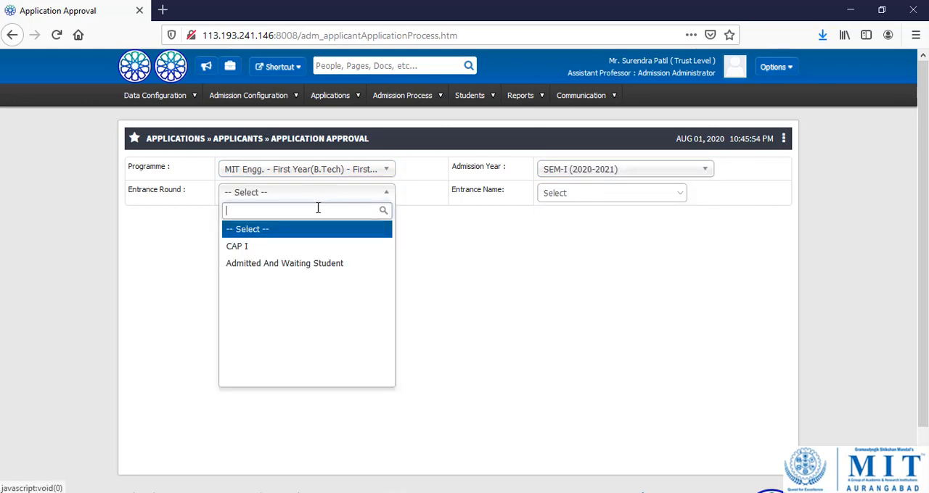
left_click(295, 250)
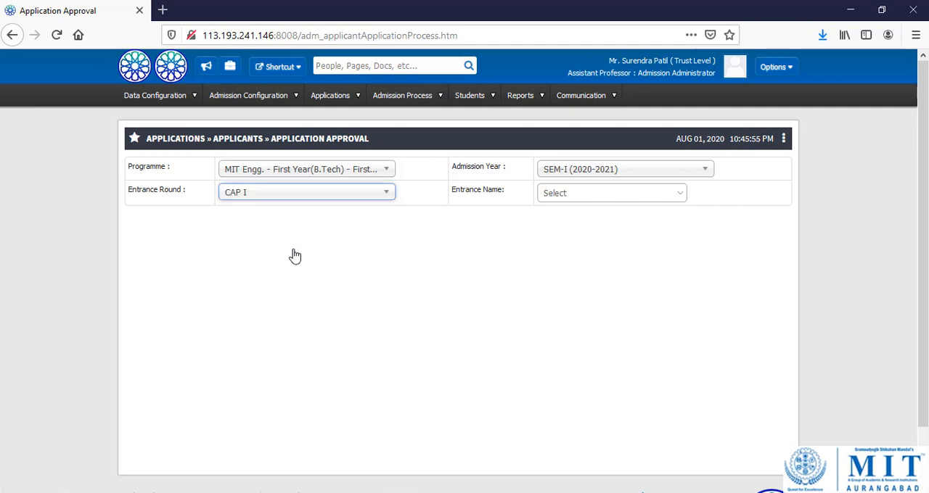
left_click(590, 193)
left_click(579, 197)
left_click(570, 246)
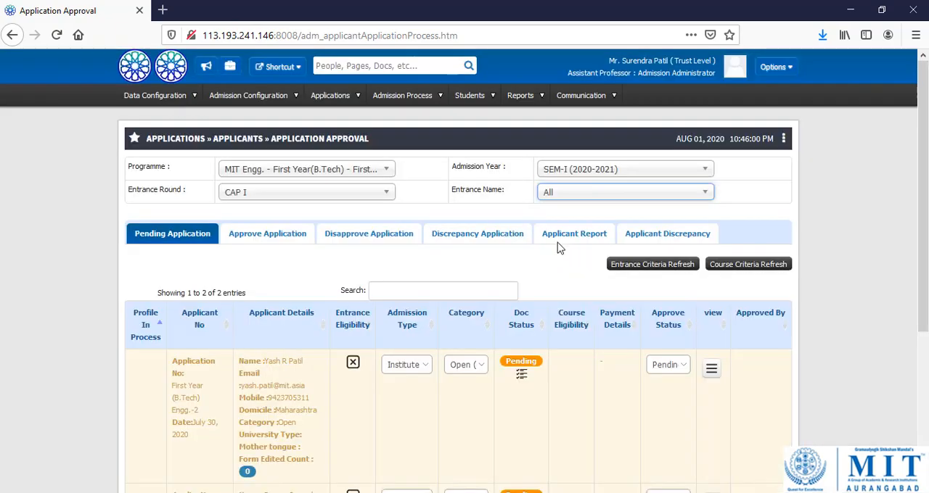
Set the approve status of the CAP applicant in the OBC category to Approve and confirm the change.
scroll(232, 276, "down", 5)
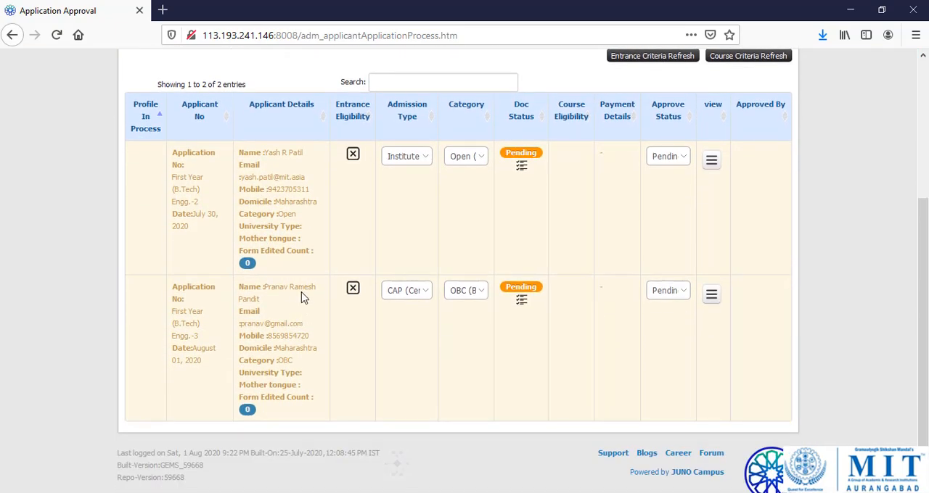
scroll(247, 323, "up", 2)
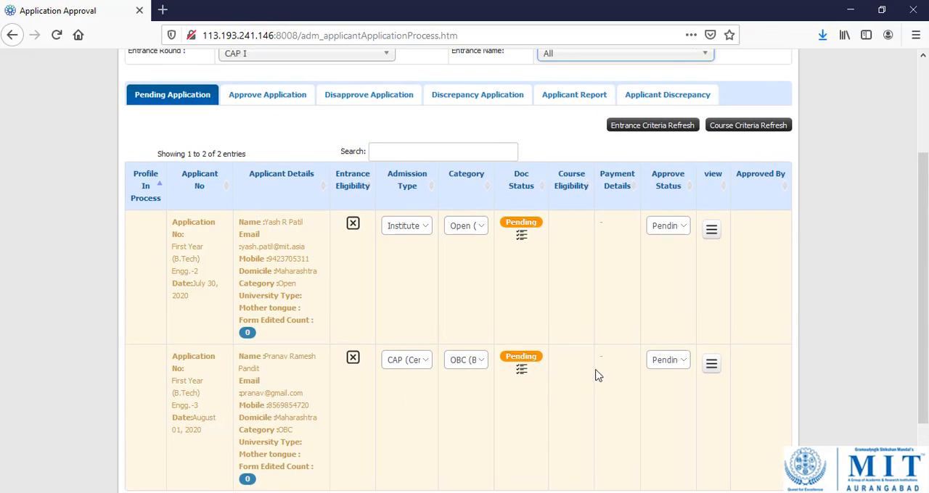
left_click(686, 367)
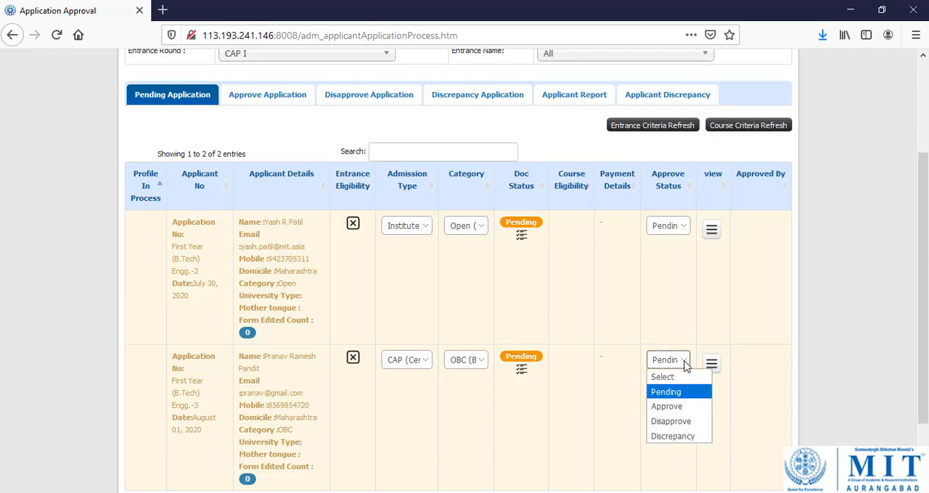
left_click(677, 407)
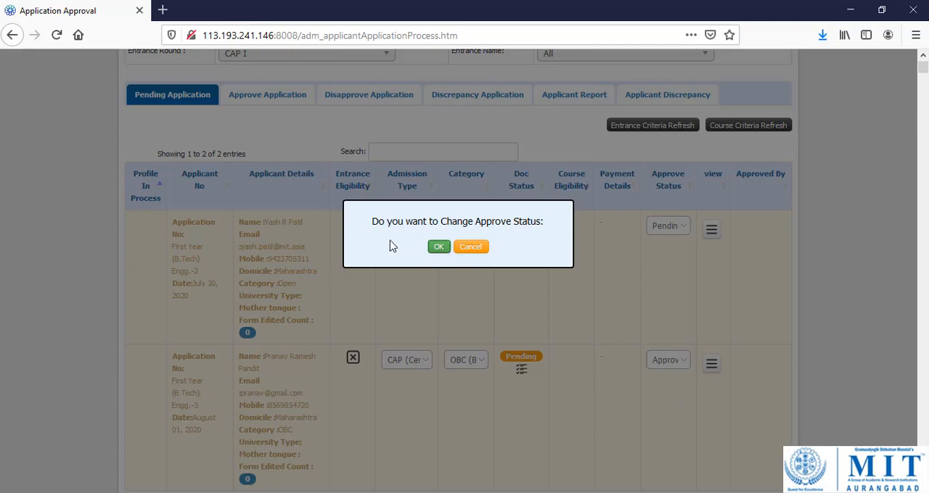
left_click(437, 247)
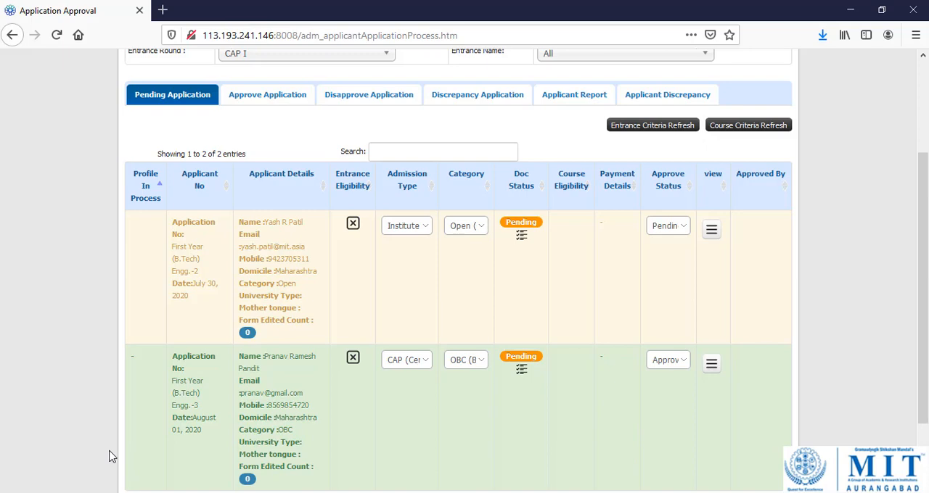
Open Direct Admissions (Thru Govt) and show the All Student List for programme MIT Engg. - First Year(B.Tech).
scroll(409, 400, "up", 3)
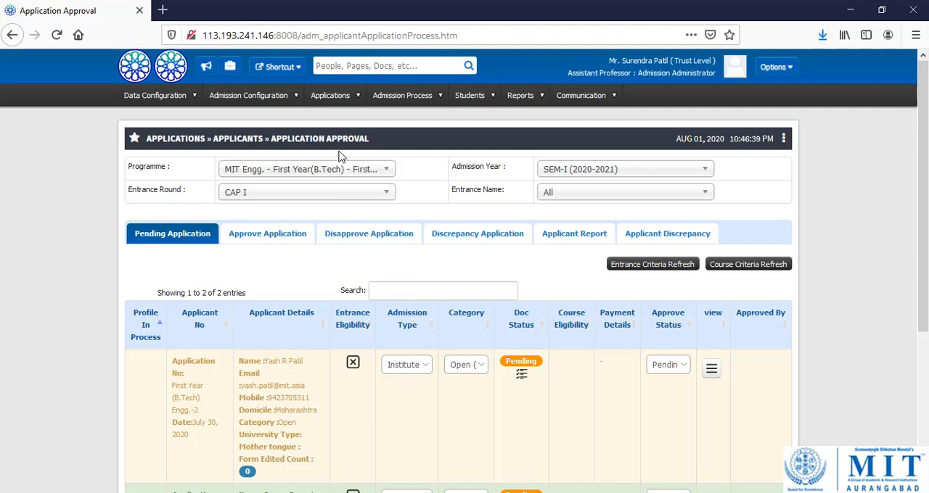
mouse_move(348, 104)
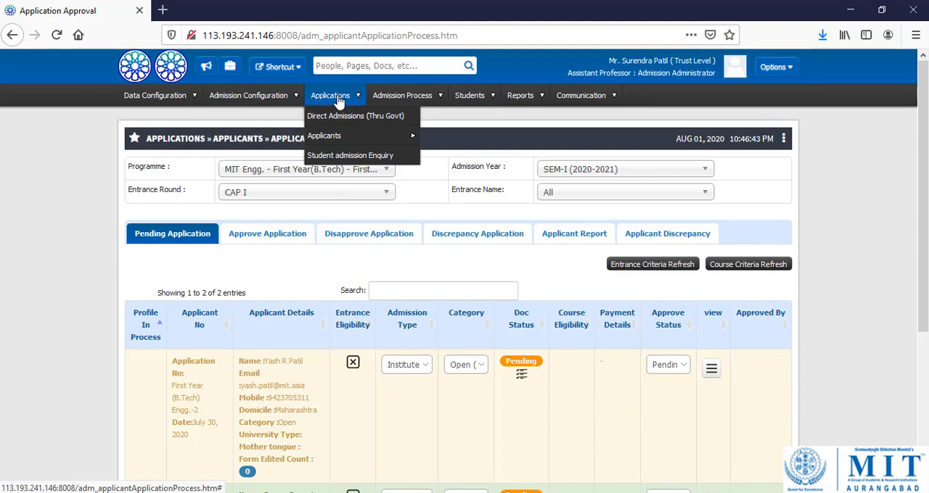
left_click(364, 121)
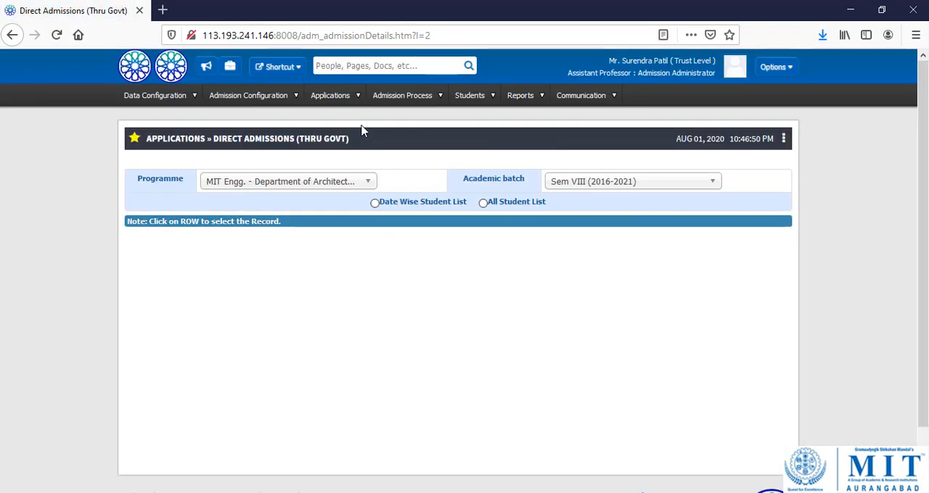
left_click(354, 183)
type("f")
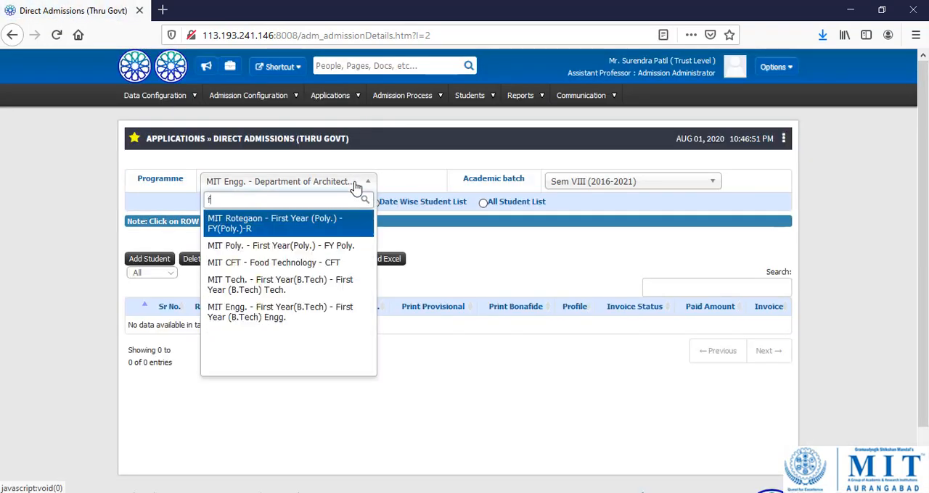
left_click(299, 312)
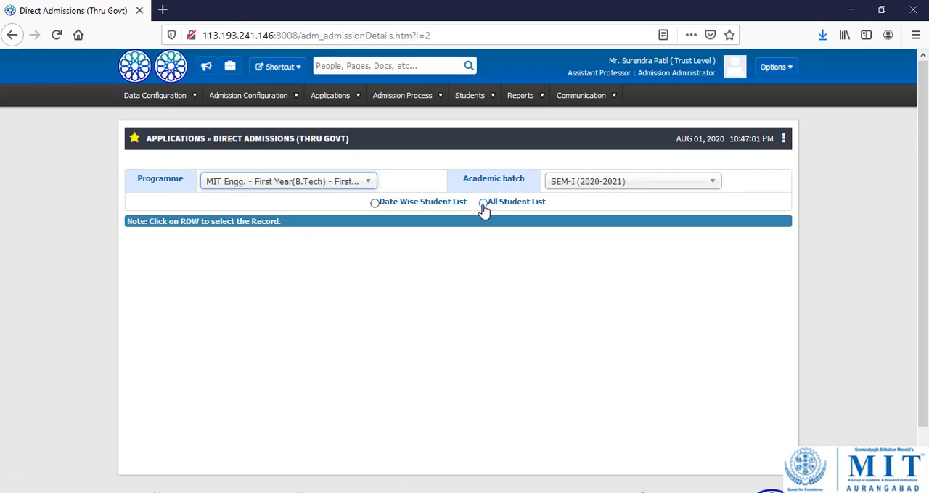
left_click(375, 206)
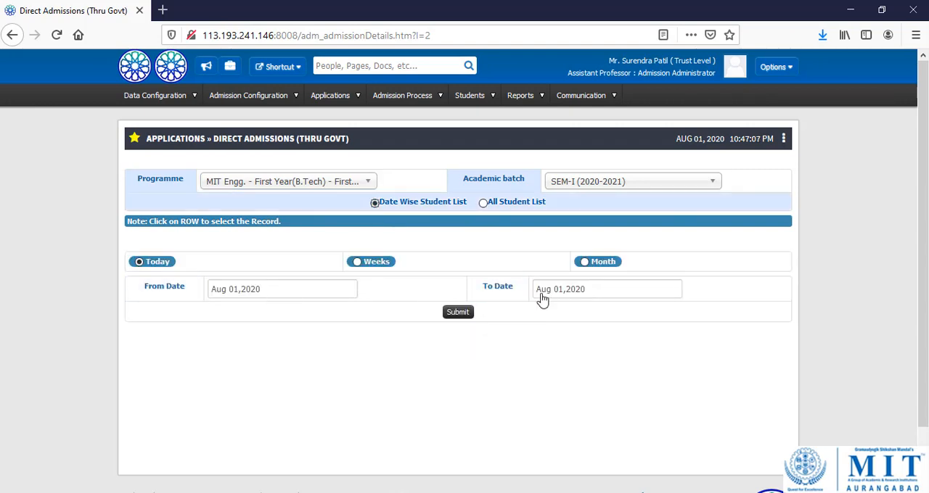
left_click(483, 205)
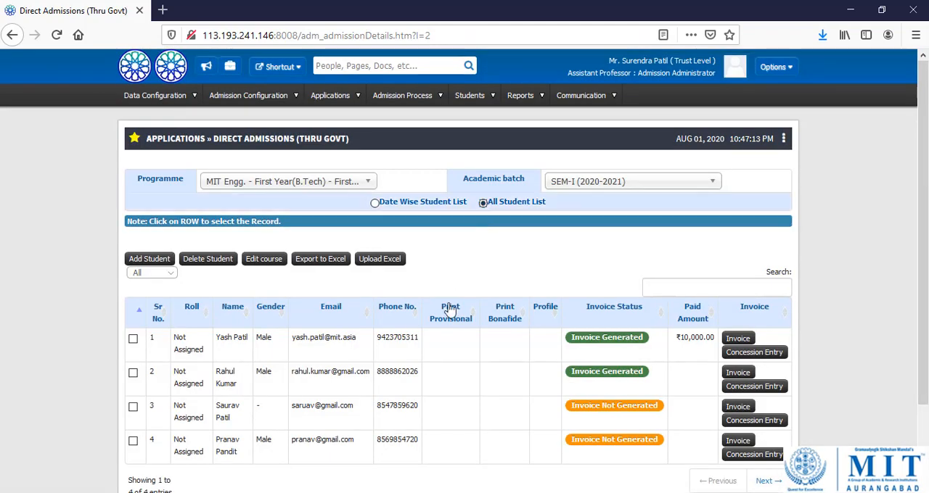
Open the fee invoice generation dialog for the newly approved applicant in the last row.
scroll(450, 357, "down", 2)
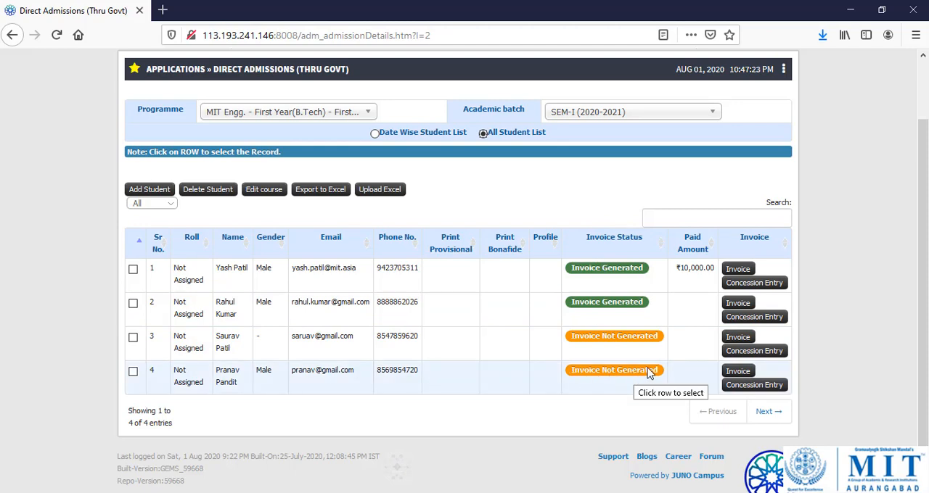
left_click(738, 373)
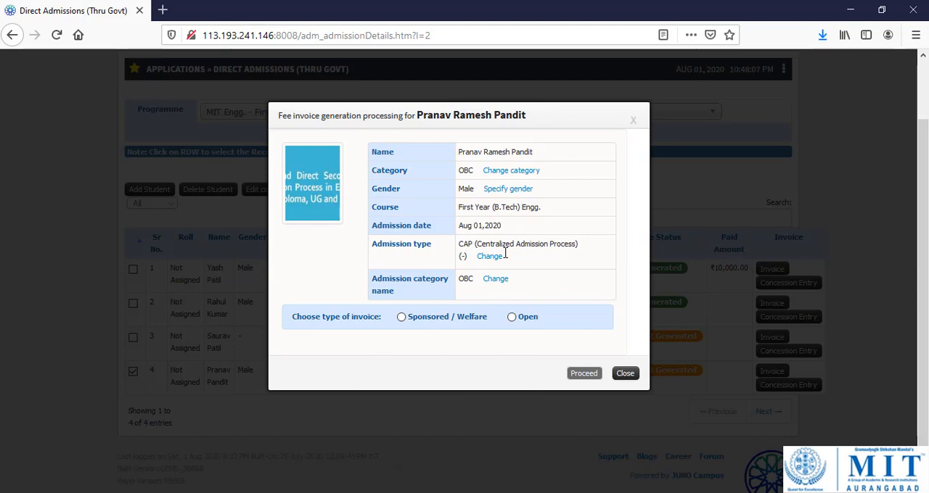
left_click(501, 174)
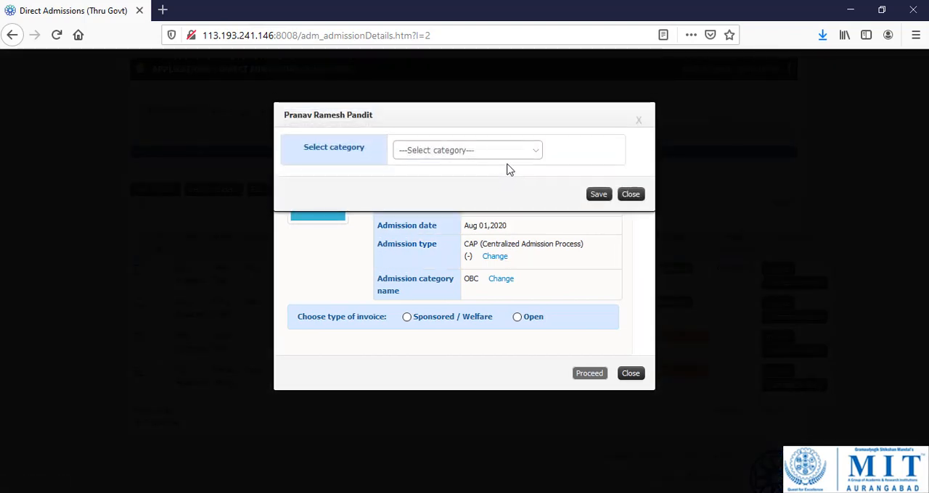
left_click(515, 151)
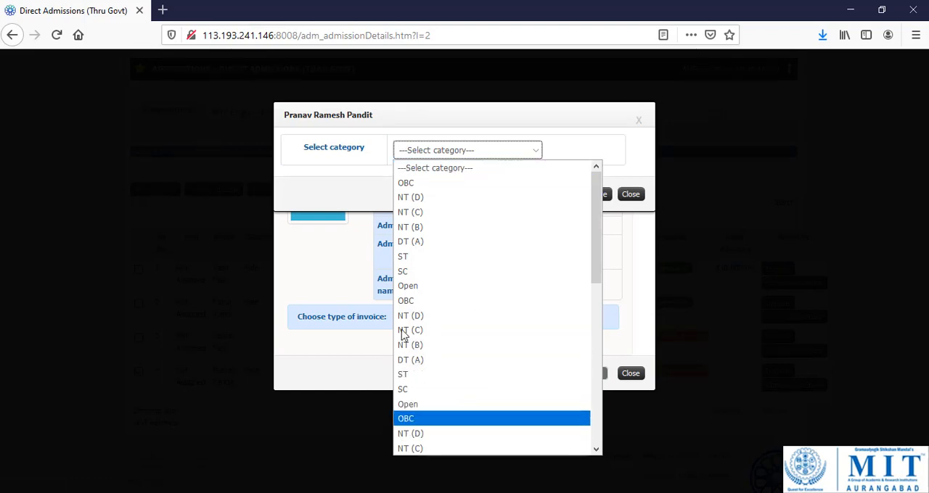
left_click(335, 197)
left_click(630, 194)
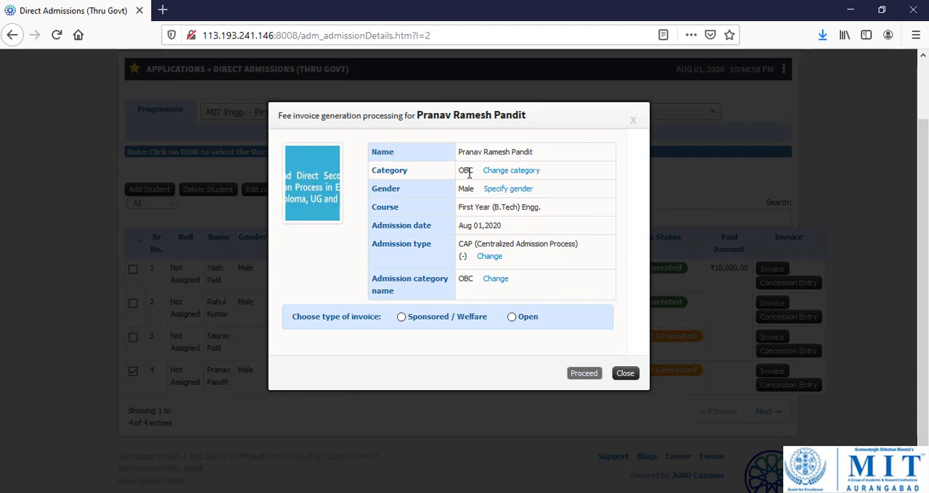
Proceed with a Sponsored / Welfare invoice and select Social Welfare Department - (Category) as the sponsoring body.
left_click(403, 320)
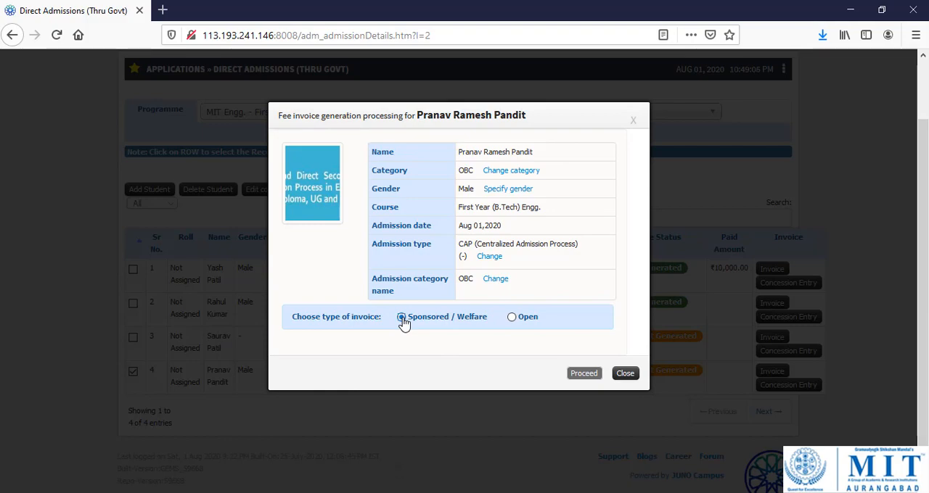
left_click(577, 371)
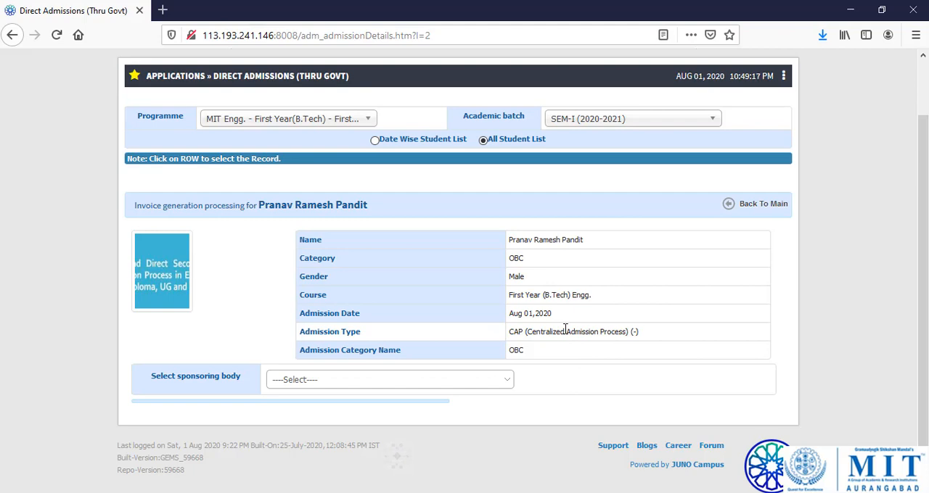
scroll(564, 297, "down", 1)
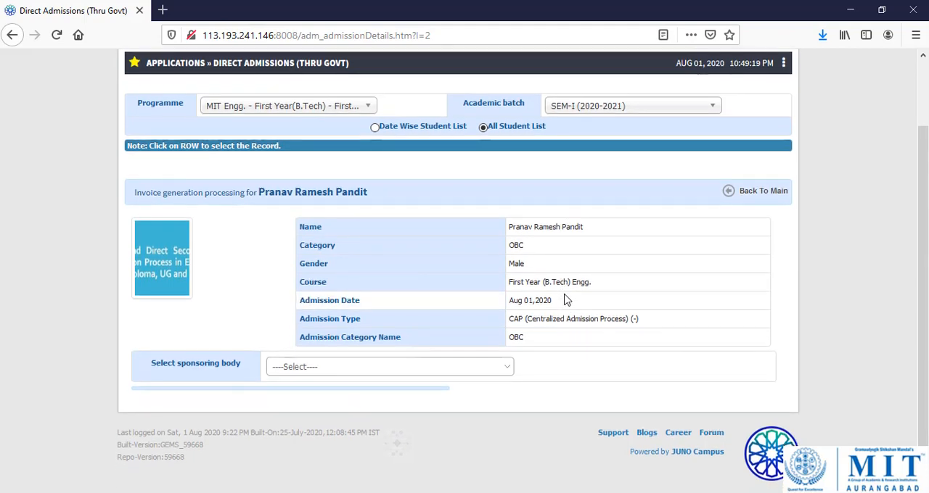
left_click(348, 372)
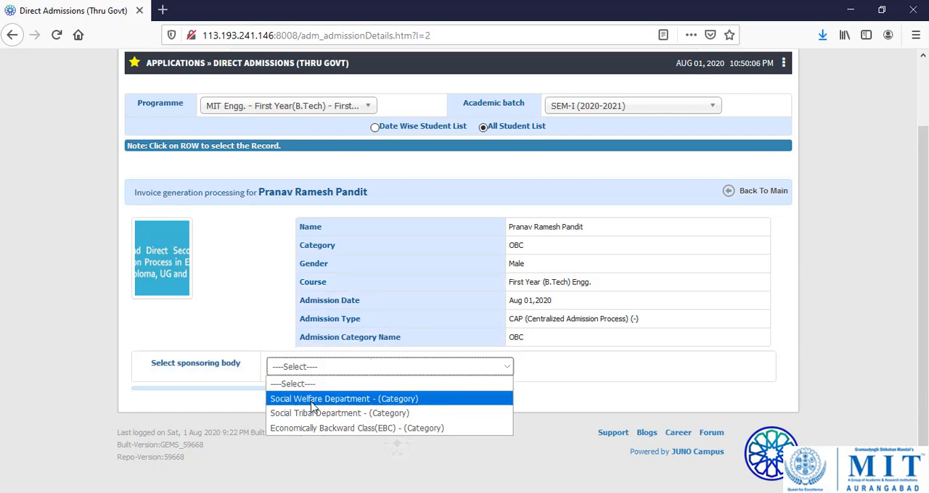
left_click(371, 403)
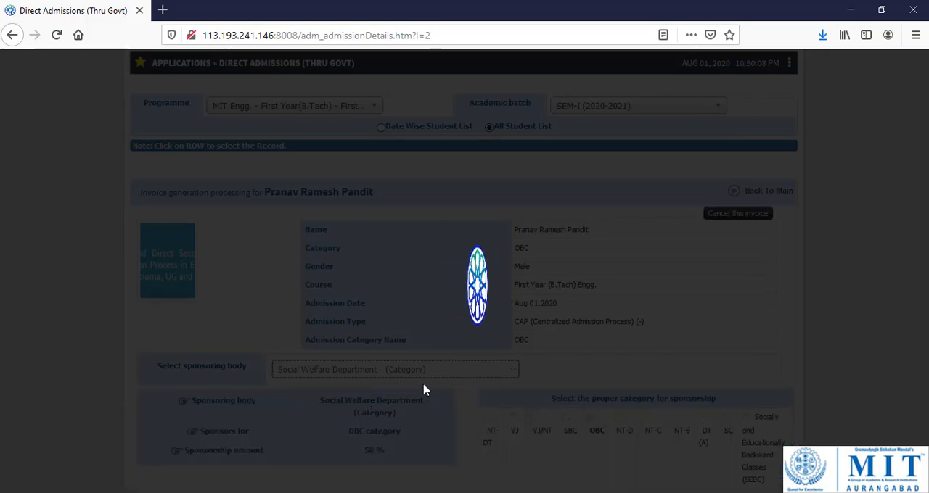
Generate the sponsored fee invoice for the student and review its particulars and payable amounts.
scroll(468, 413, "down", 3)
scroll(470, 414, "down", 1)
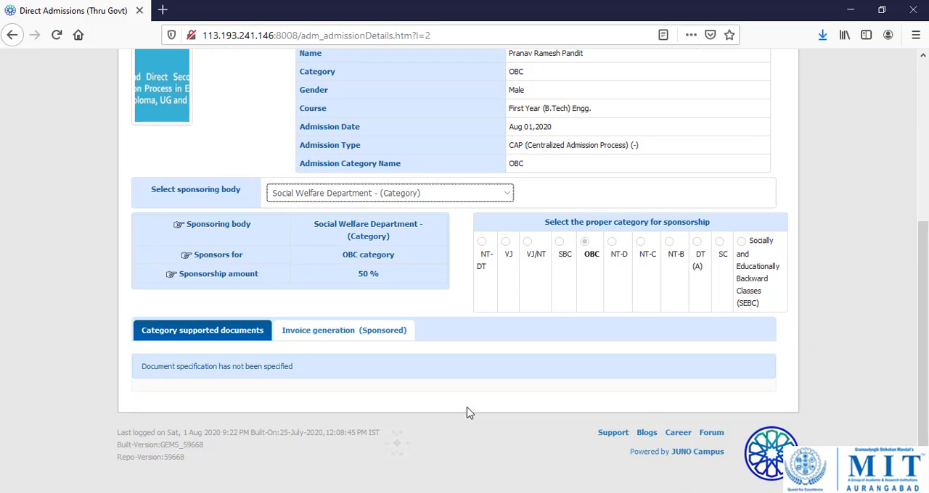
left_click(333, 337)
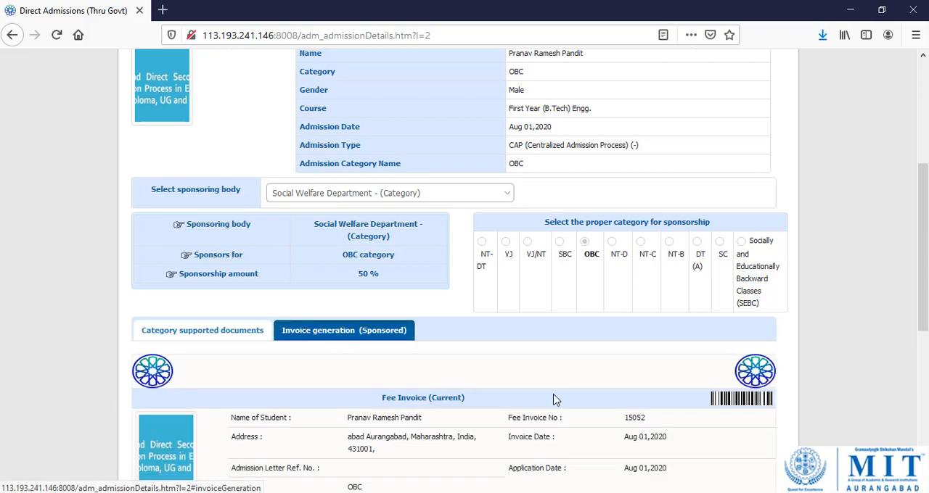
scroll(554, 399, "down", 7)
scroll(635, 360, "down", 1)
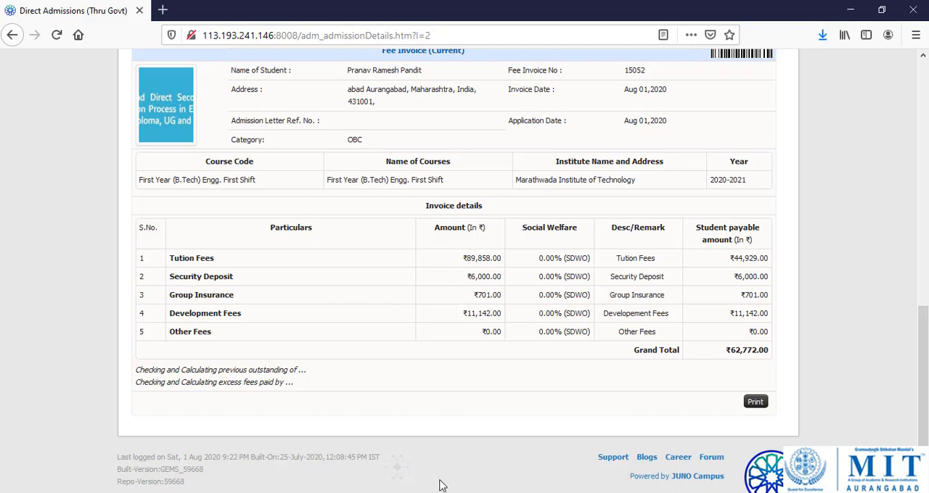
Switch to the applicant's Profile window and review the submitted admission form down to the payment mode selection.
mouse_move(443, 492)
left_click(529, 457)
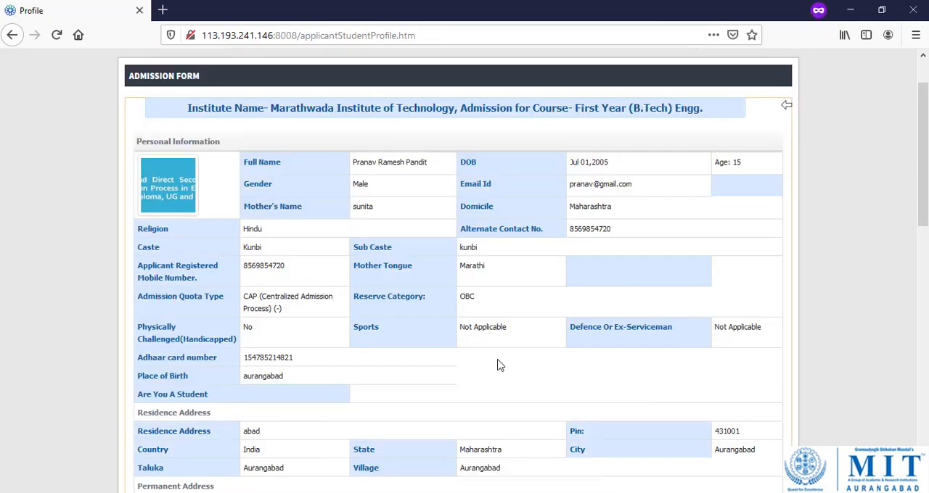
scroll(497, 365, "up", 3)
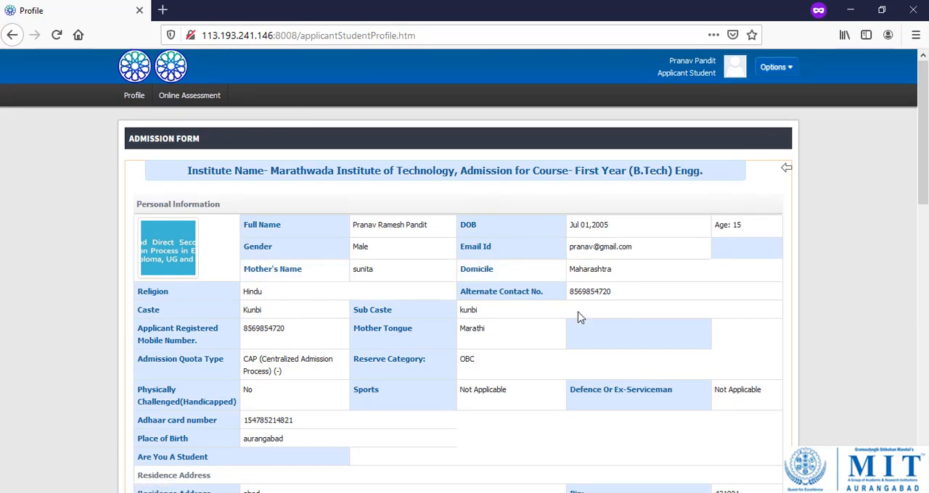
scroll(581, 314, "down", 6)
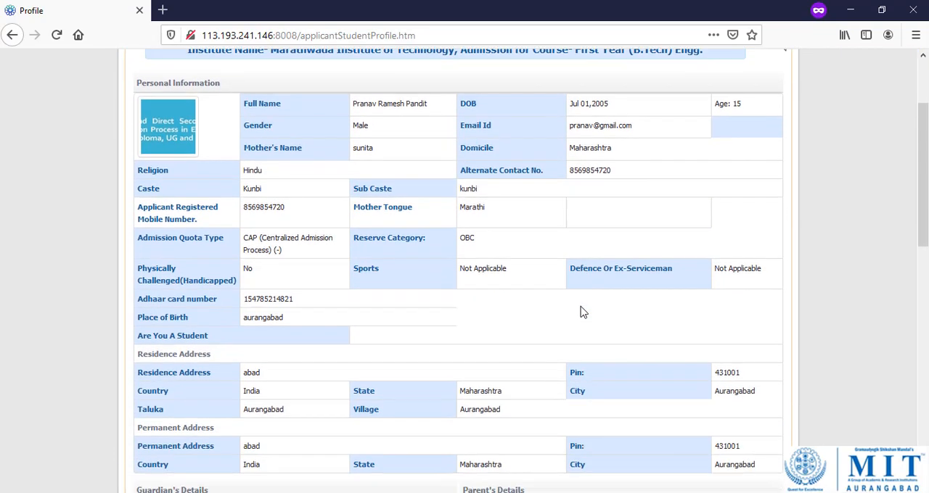
scroll(580, 308, "down", 5)
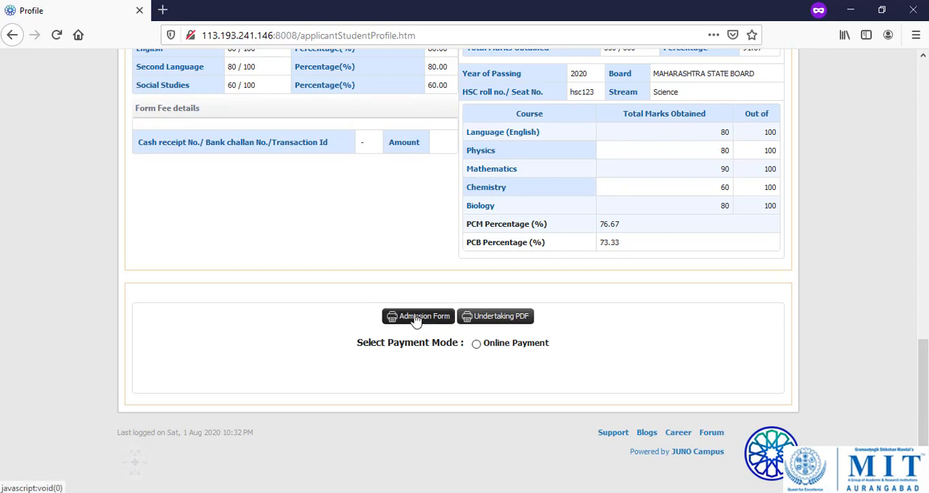
Choose Online Payment as the payment mode, confirm the choice and proceed to the payment gateway.
left_click(476, 346)
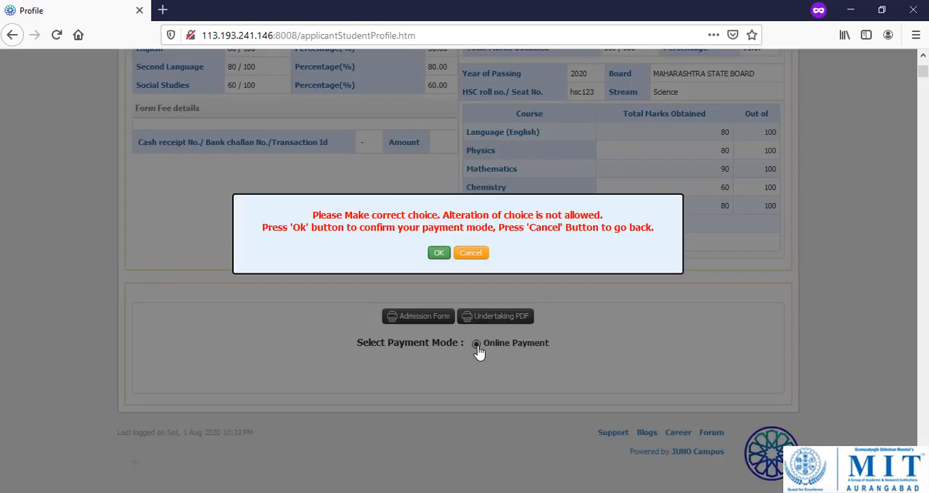
left_click(439, 254)
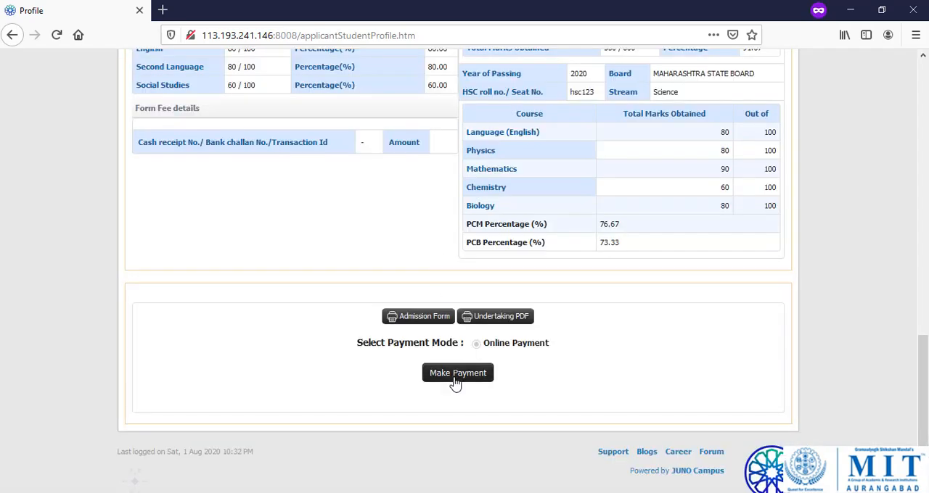
left_click(456, 382)
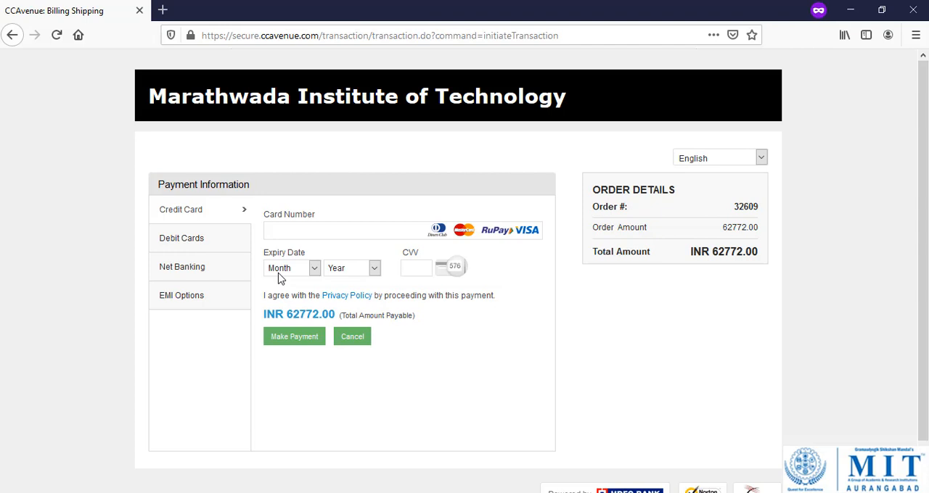
Check the total amount and institute name on the payment page, and enter the card number for credit card payment.
left_click_drag(712, 252, 753, 252)
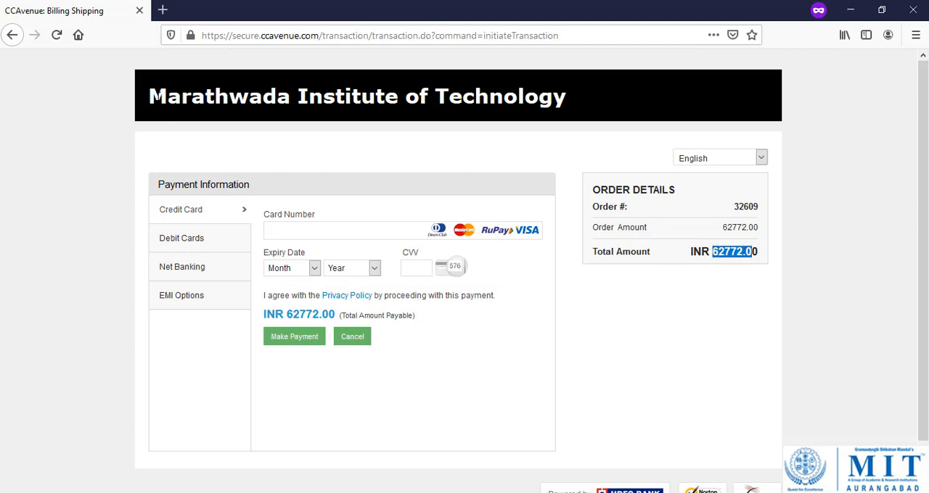
left_click_drag(149, 96, 570, 105)
left_click(330, 229)
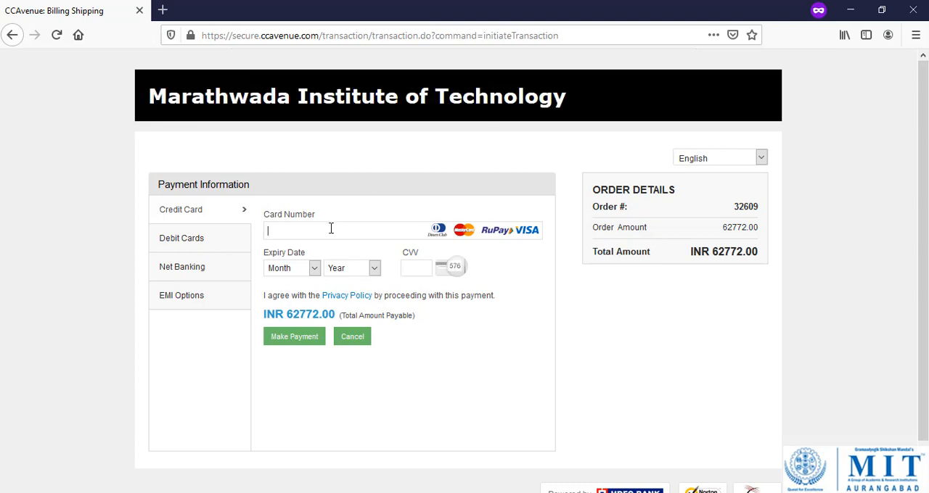
type("231241234124")
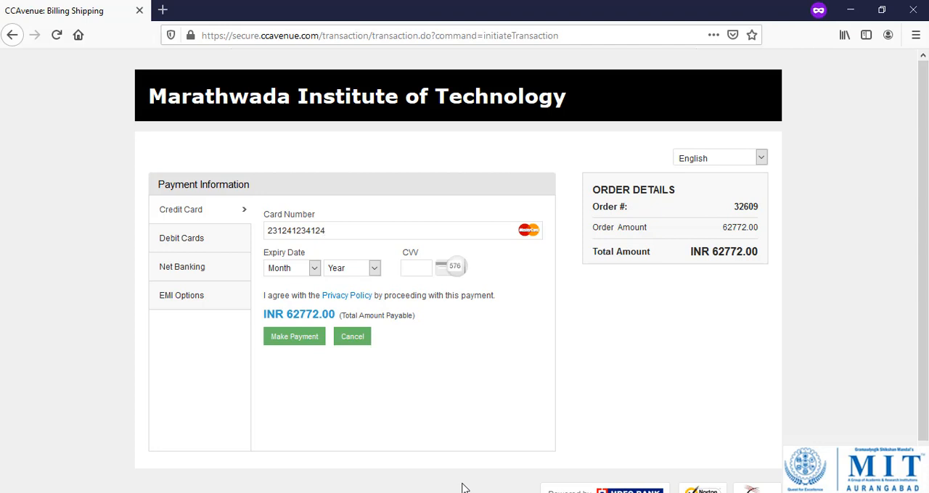
Switch back to the Direct Admissions (Thru Govt) browser window.
mouse_move(483, 492)
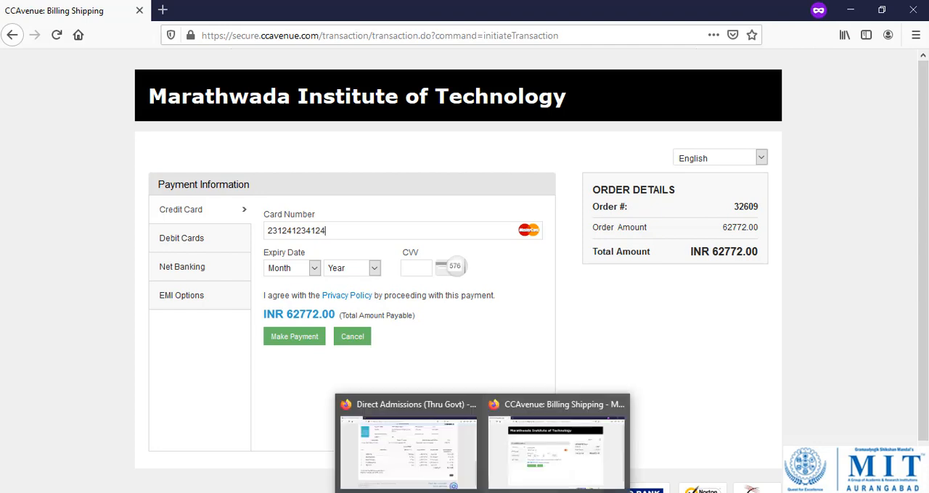